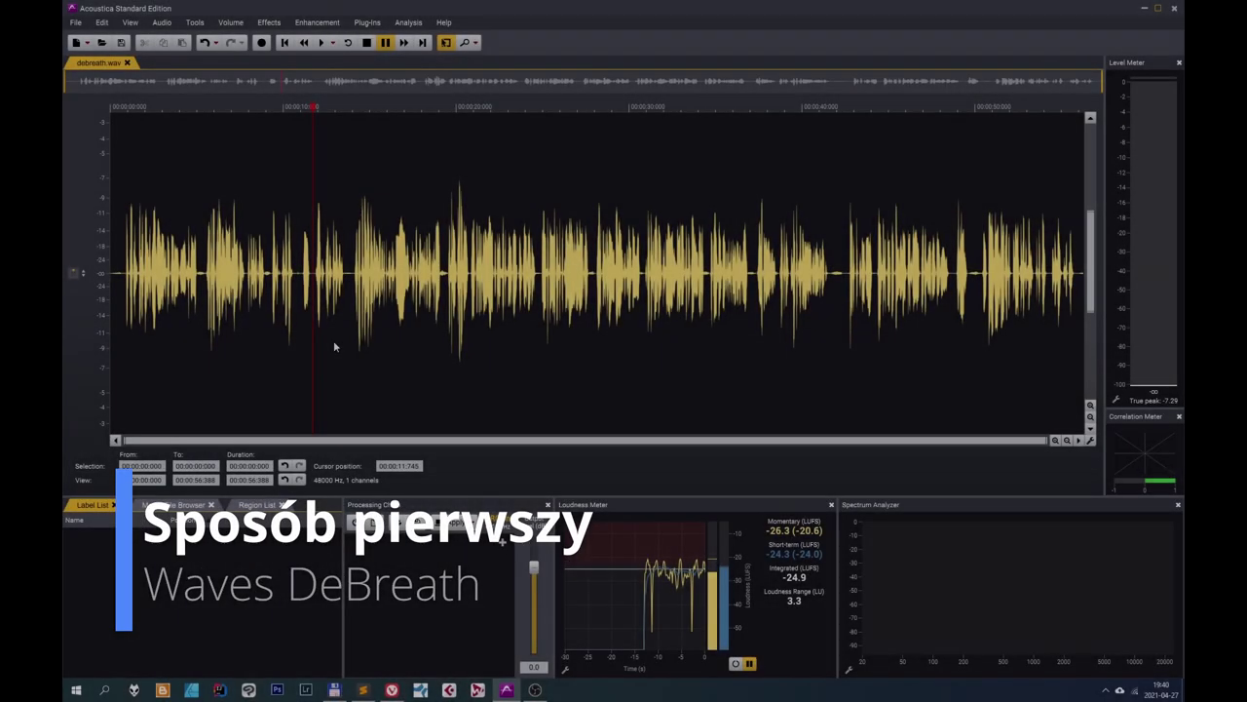
Play the first ten seconds or so of the voice recording from its beginning, and pause playback.
left_click(219, 185)
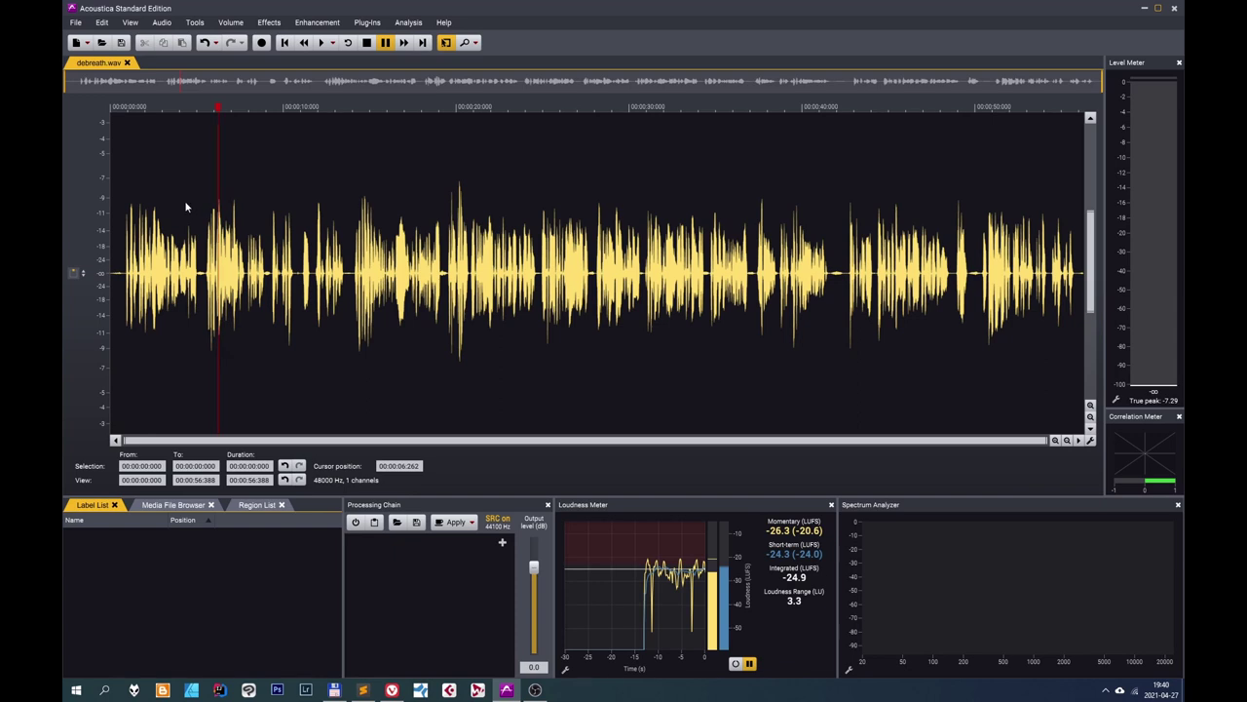
left_click(114, 132)
key("space")
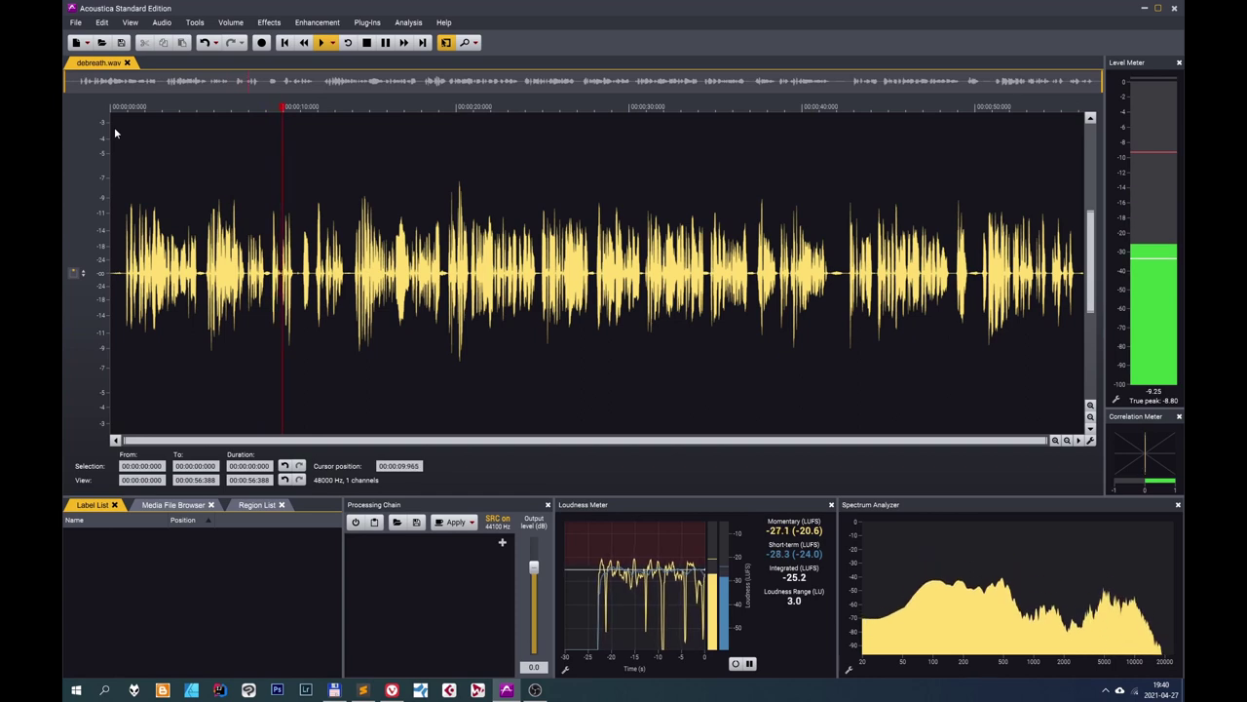
key("space")
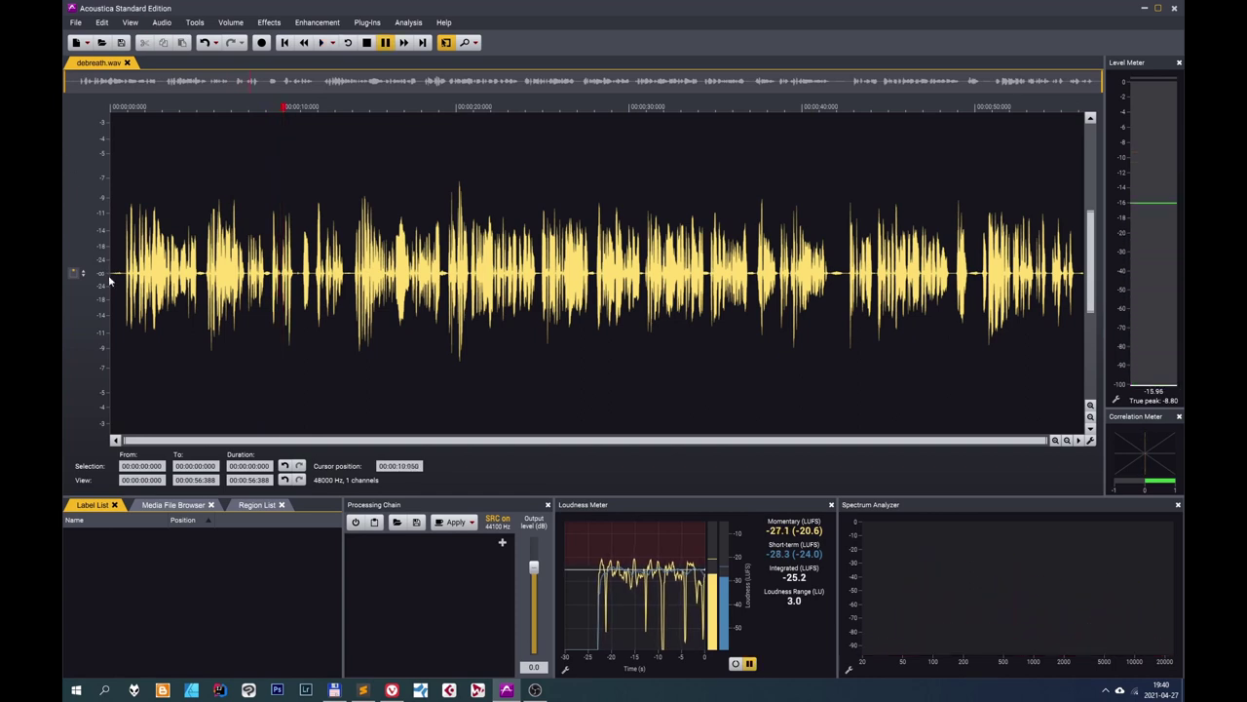
Examine the short, quiet breath gaps between phrases along the waveform by marking several of them in turn.
left_click_drag(197, 279, 271, 280)
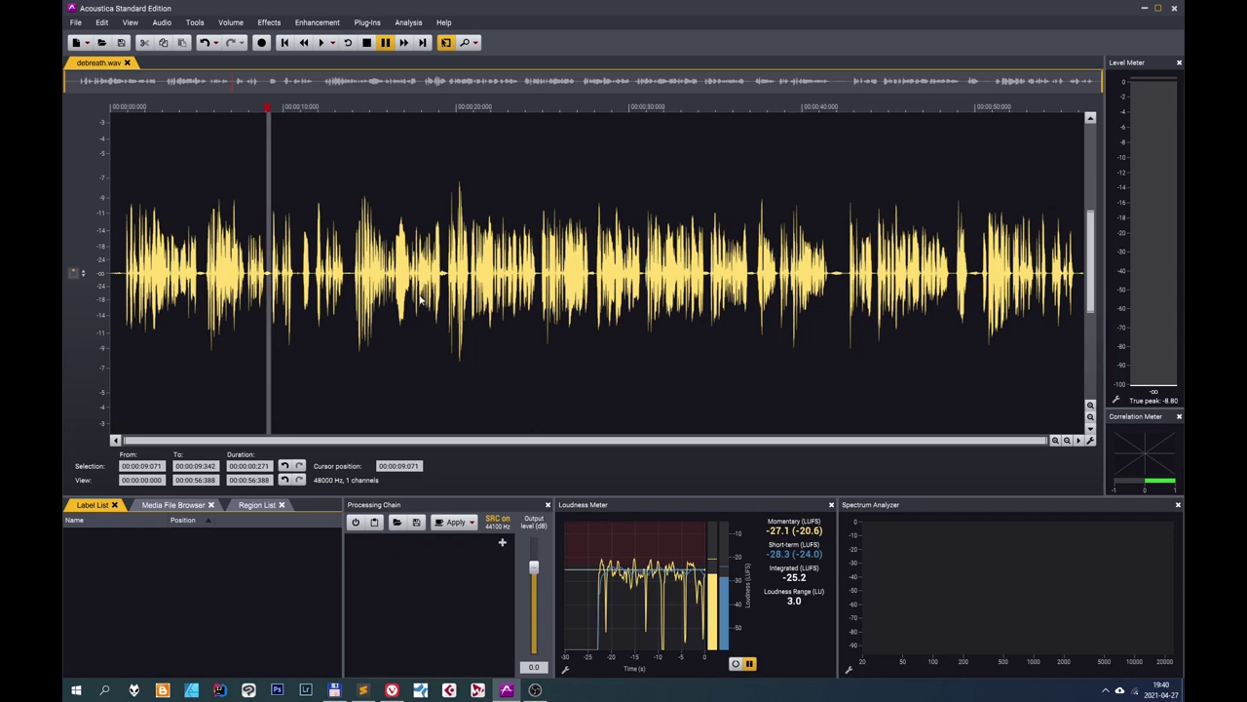
left_click_drag(443, 283, 449, 282)
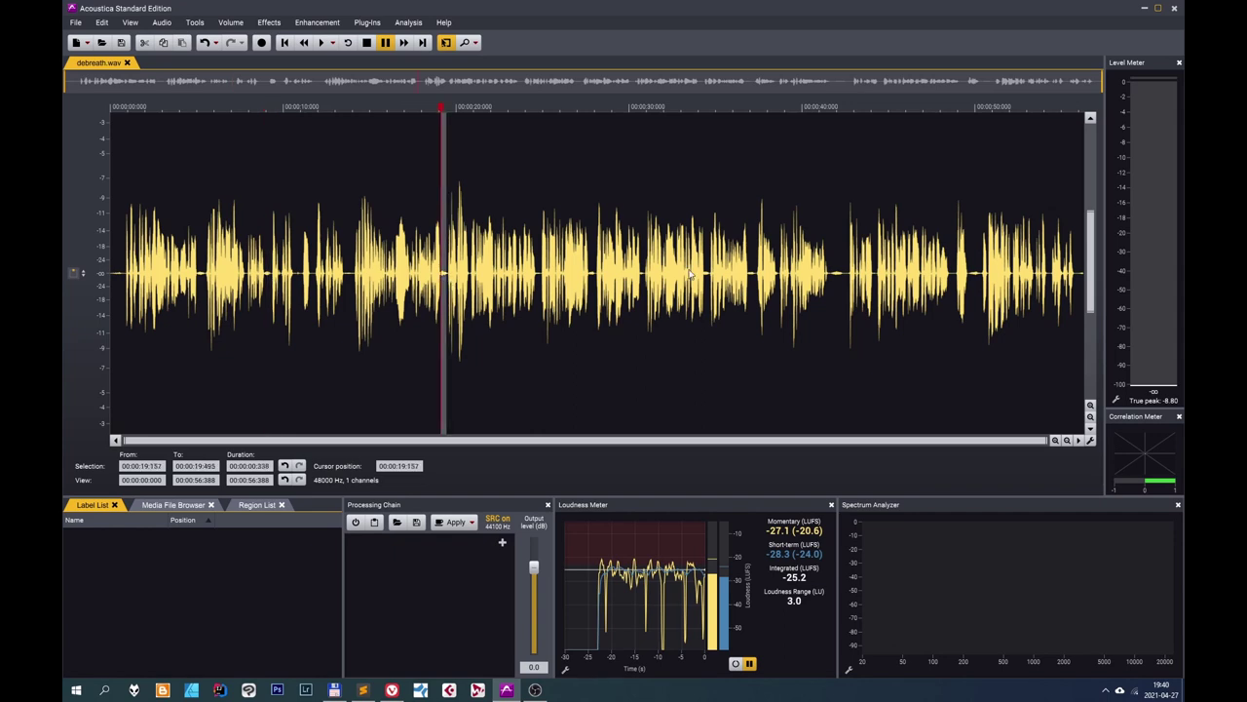
left_click_drag(706, 282, 710, 281)
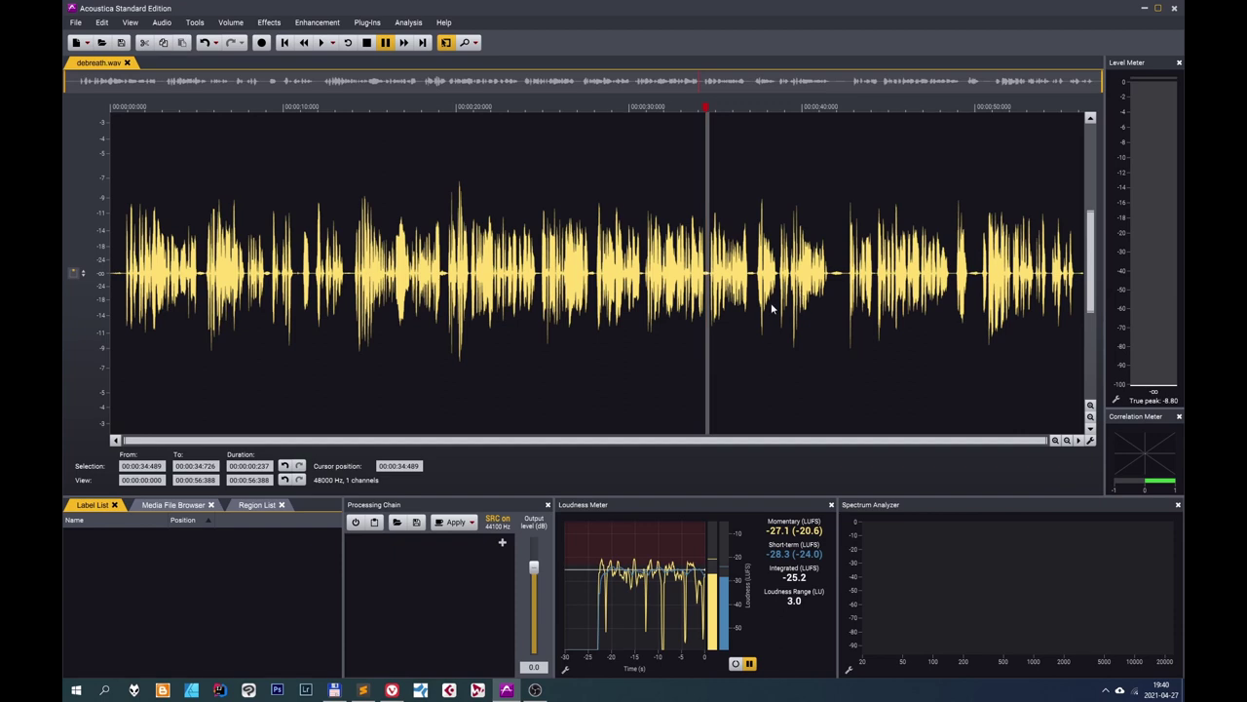
left_click(412, 282)
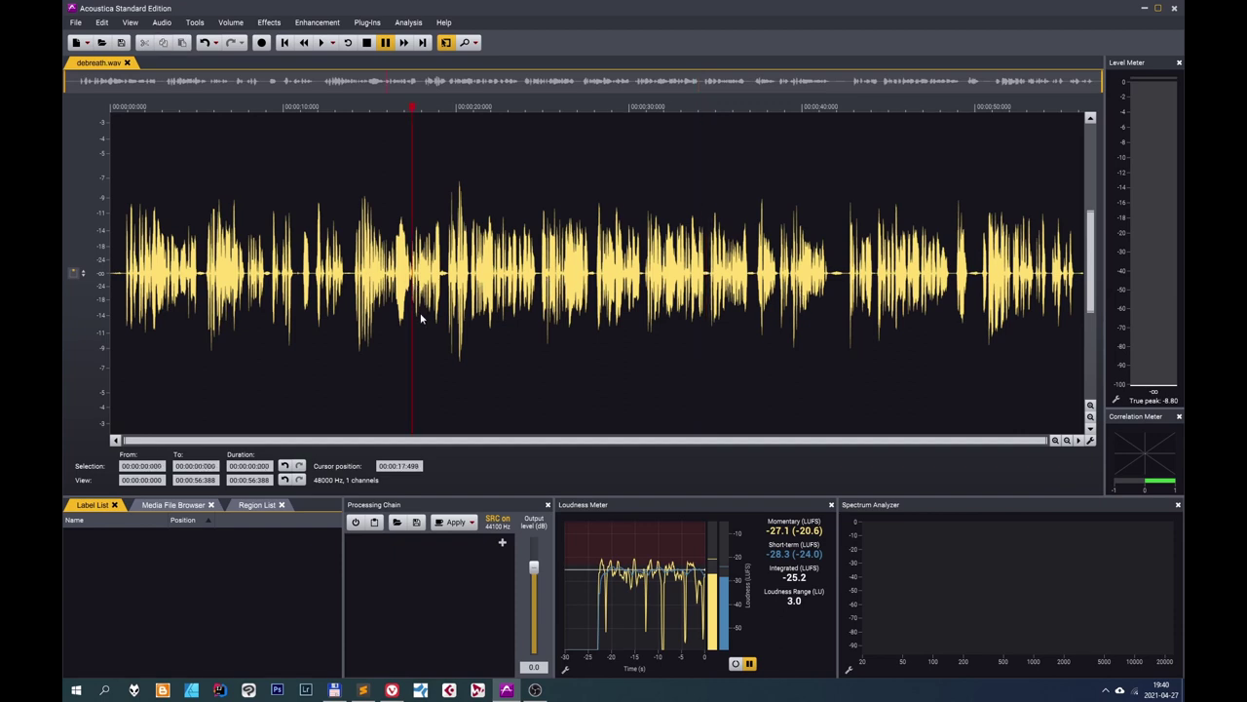
left_click_drag(114, 279, 121, 282)
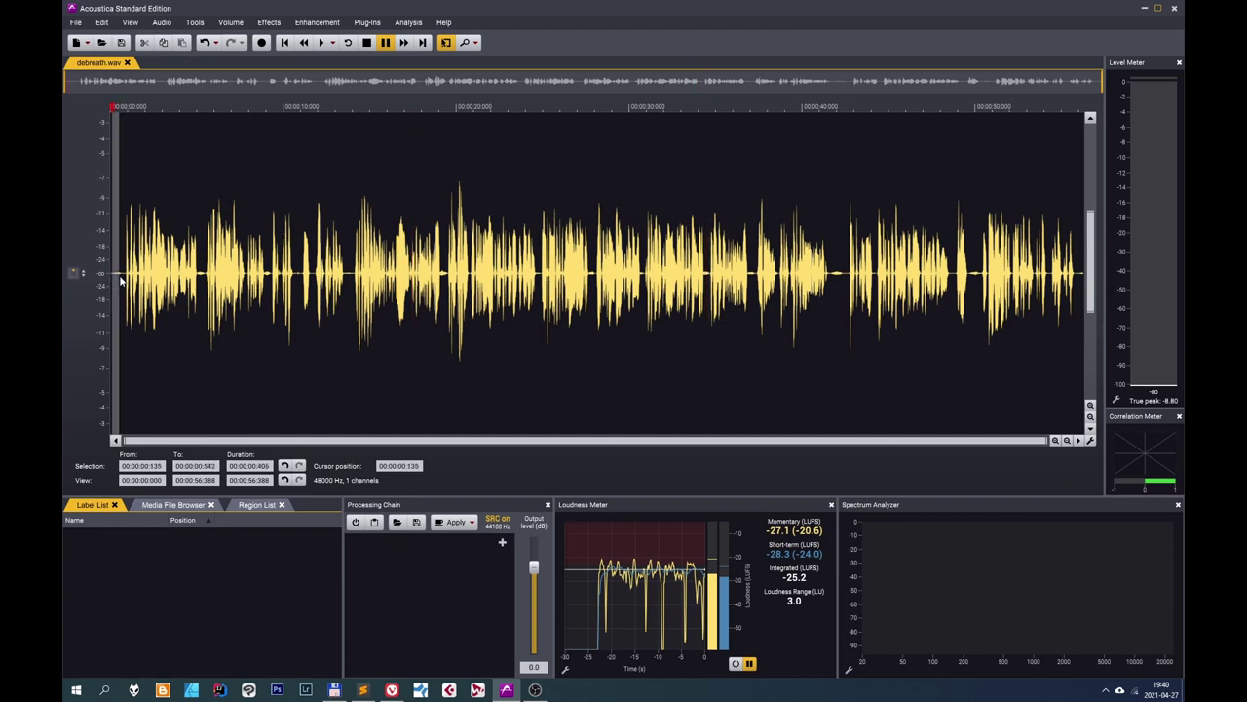
left_click(196, 283)
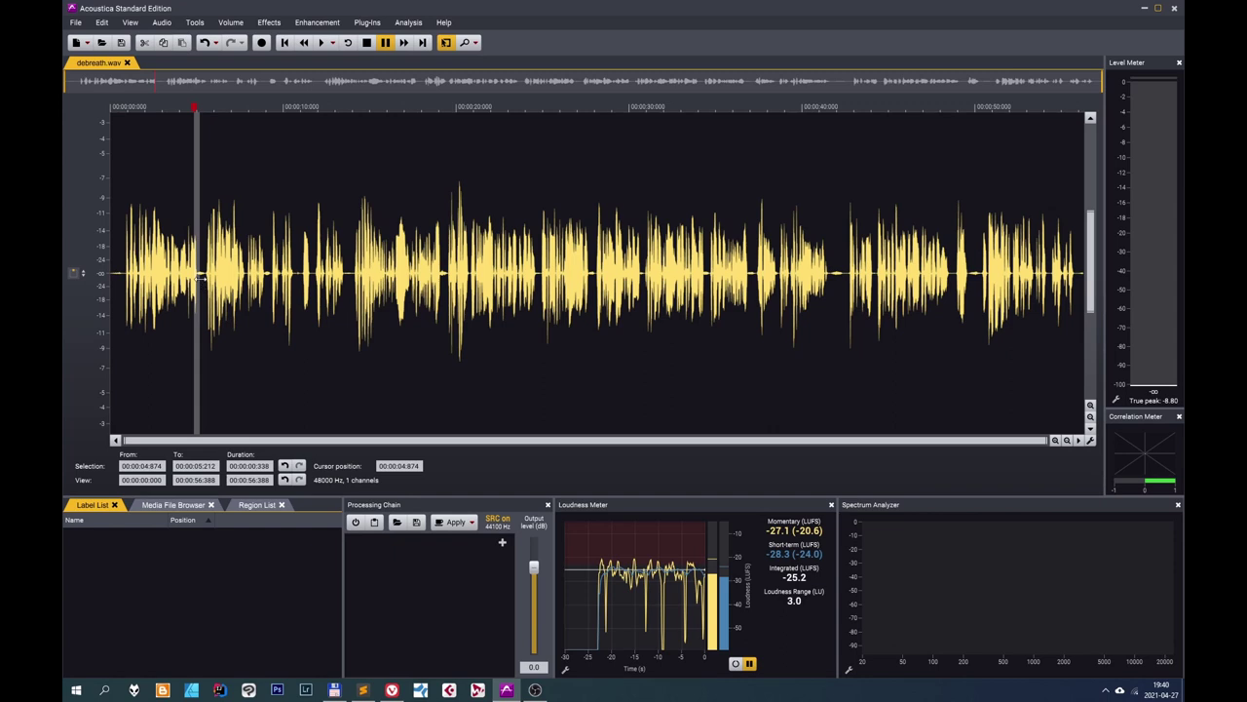
left_click(268, 282)
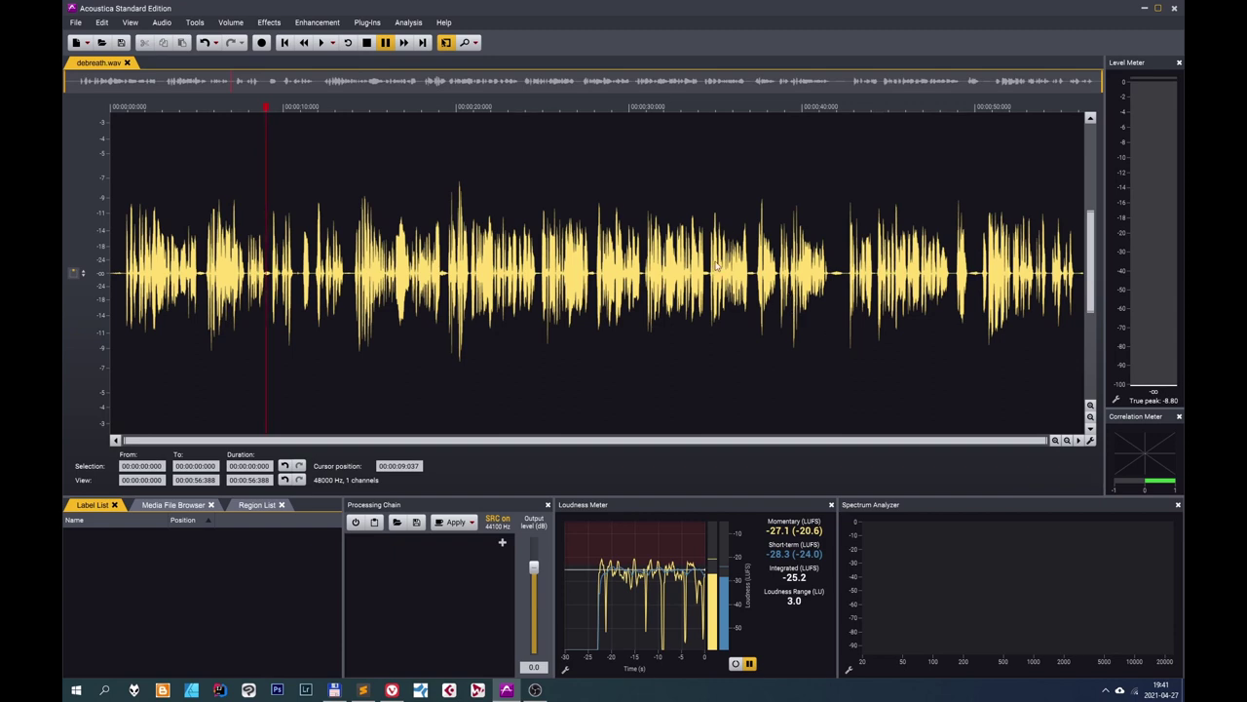
Open the DeBreath Mono plug-in for the whole recording and load its Full Reset factory preset.
left_click(367, 21)
left_click(404, 124)
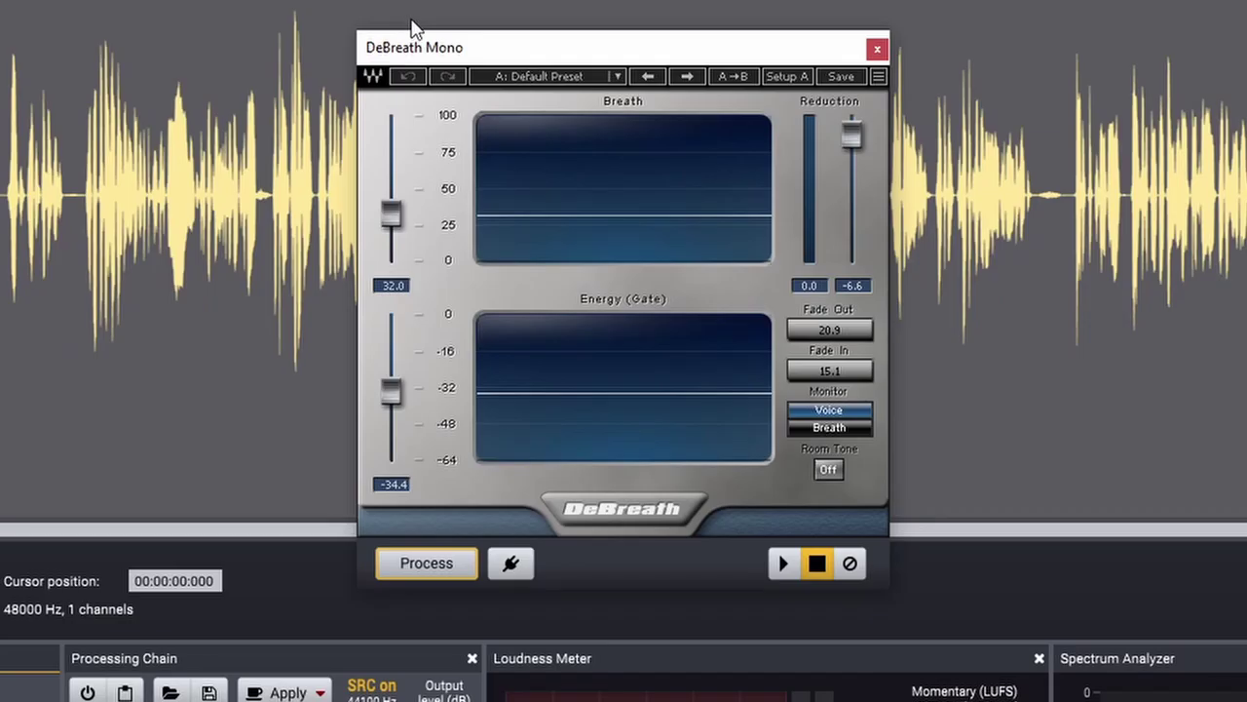
left_click_drag(557, 53, 646, 115)
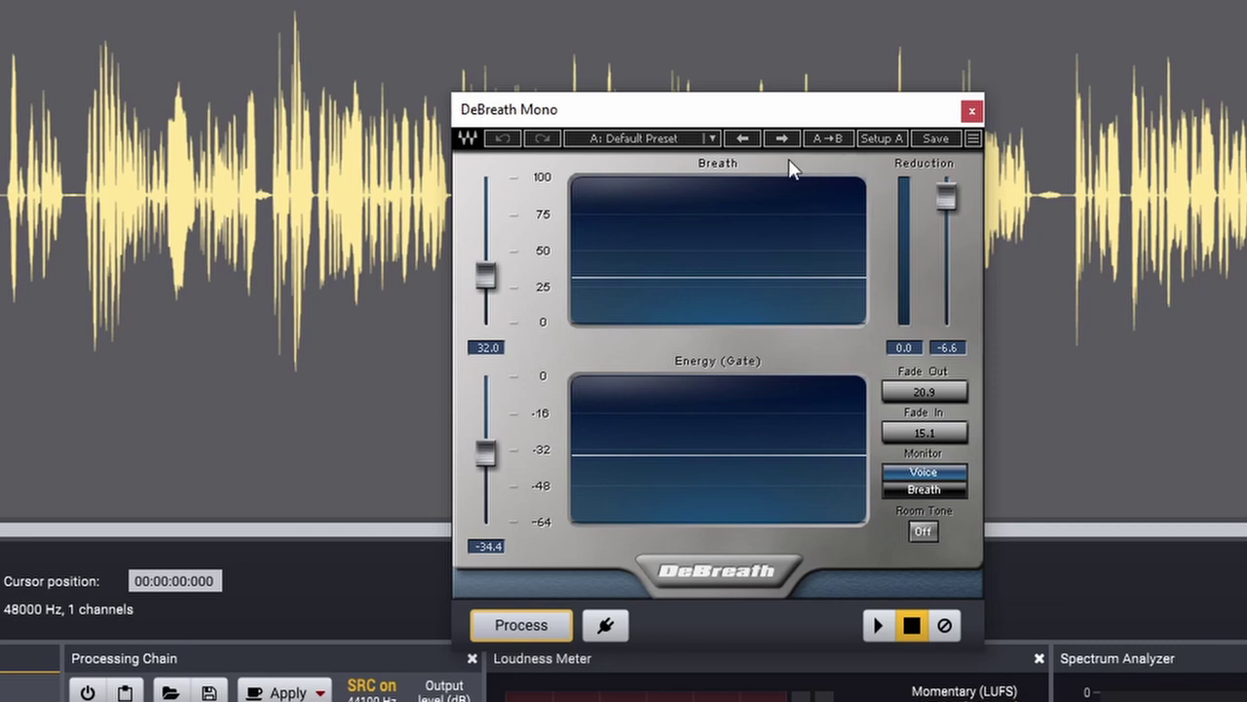
left_click(668, 142)
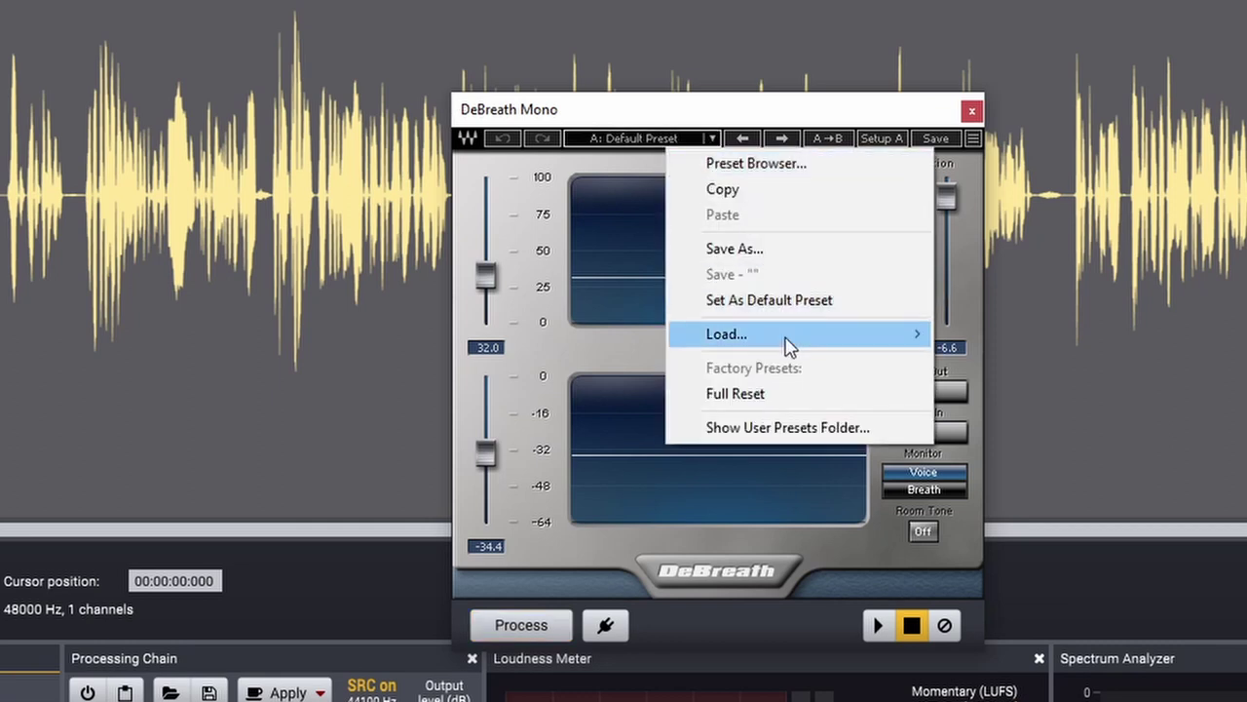
left_click(698, 395)
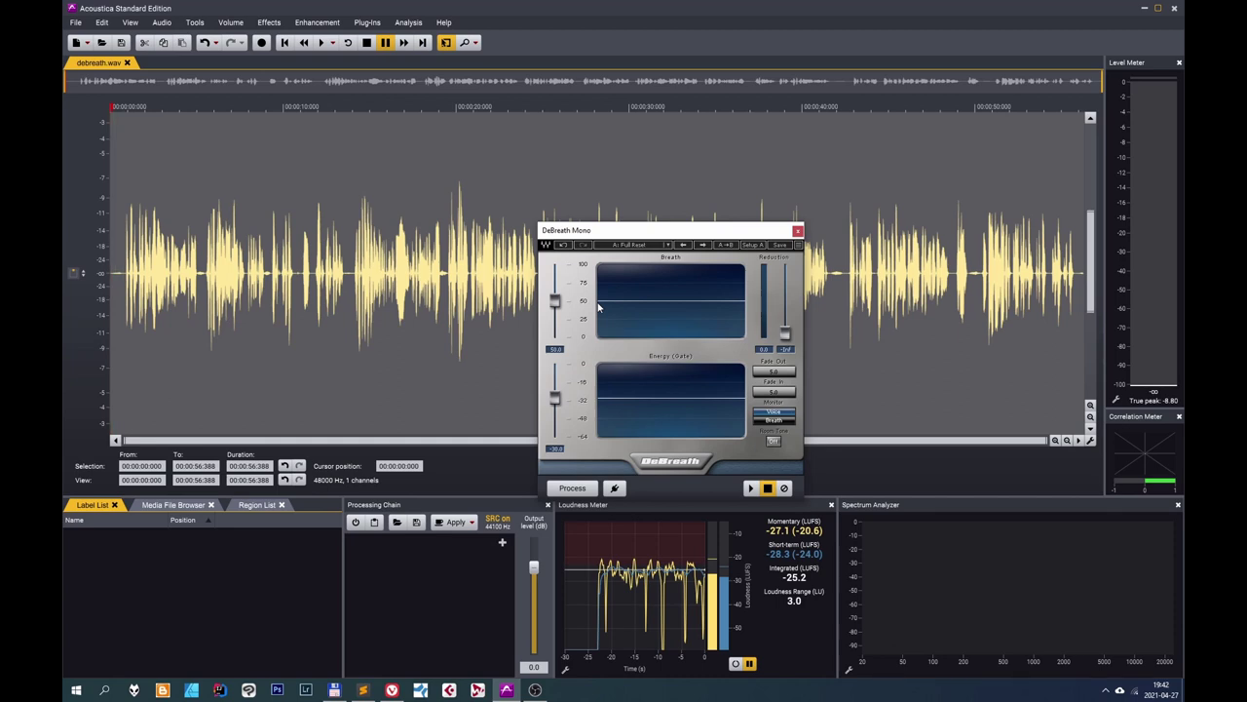
Preview the recording from the start through DeBreath with the Full Reset settings, and stop playback.
key("space")
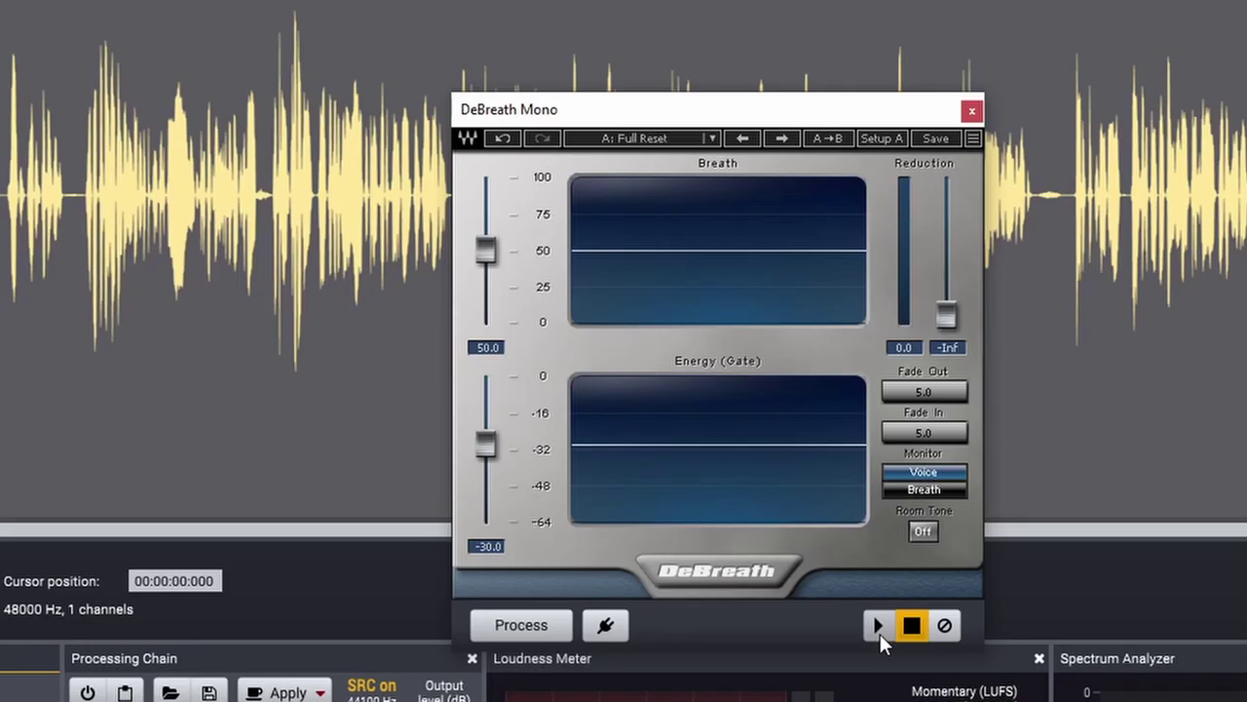
left_click(880, 624)
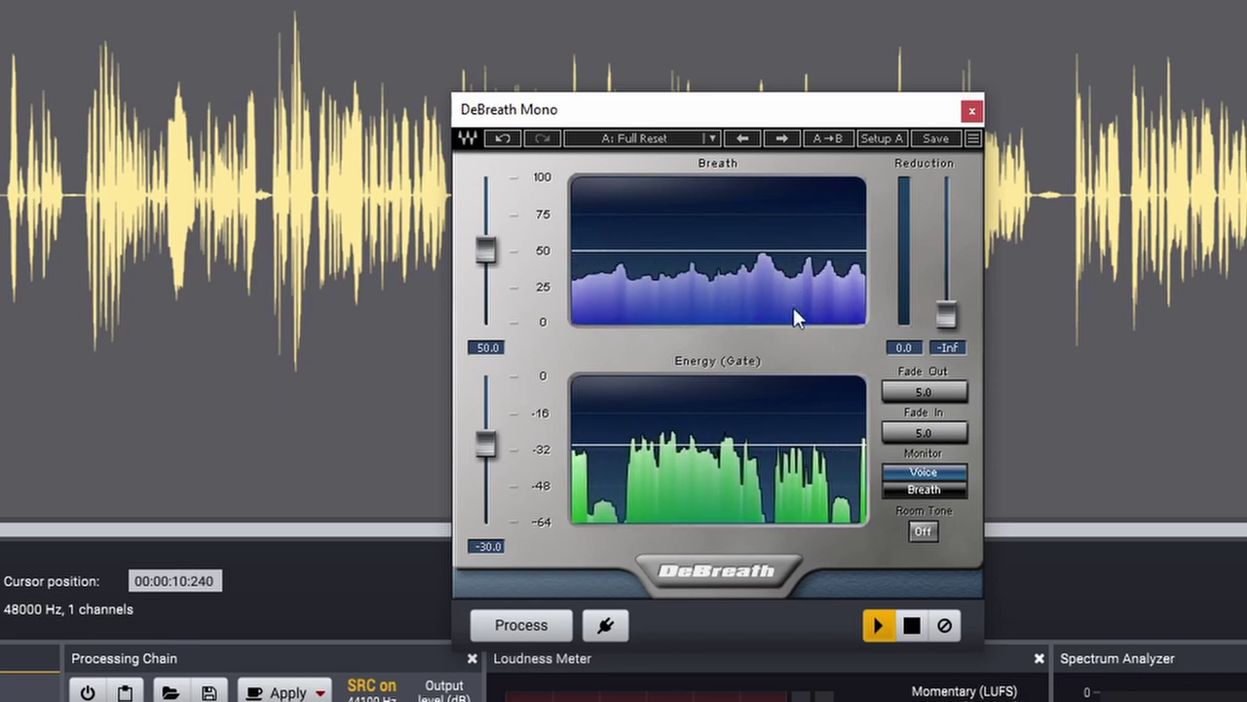
left_click(911, 626)
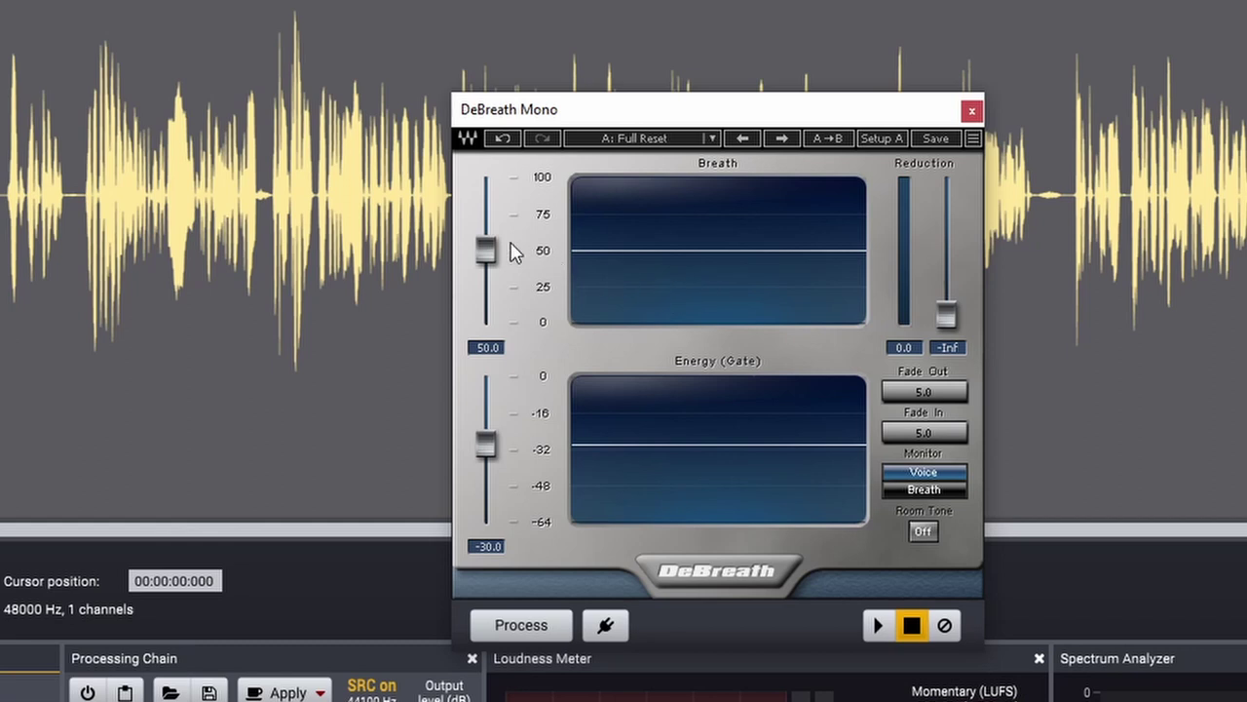
Lower the DeBreath Breath threshold to 35.5 while previewing the recording from about 18.5 s.
mouse_move(485, 249)
left_mouse_down()
mouse_move(484, 279)
mouse_move(485, 208)
mouse_move(484, 287)
mouse_move(484, 224)
mouse_move(485, 263)
left_mouse_up()
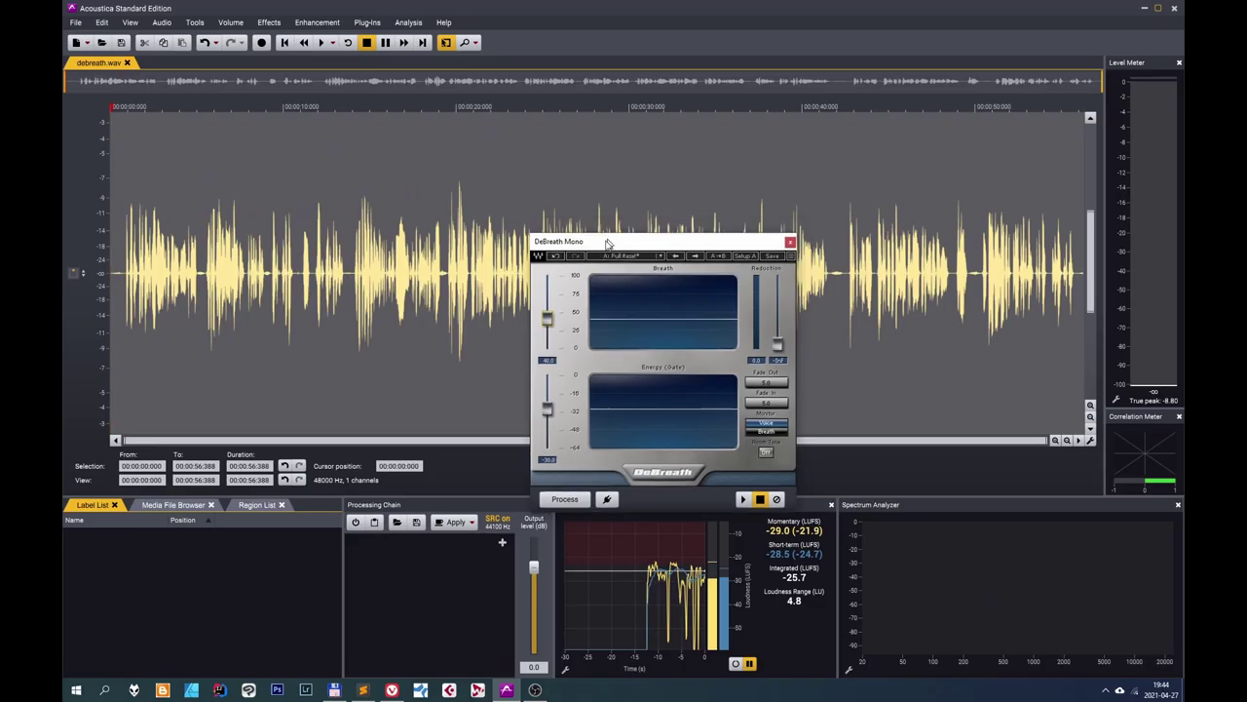
left_click_drag(612, 111, 466, 290)
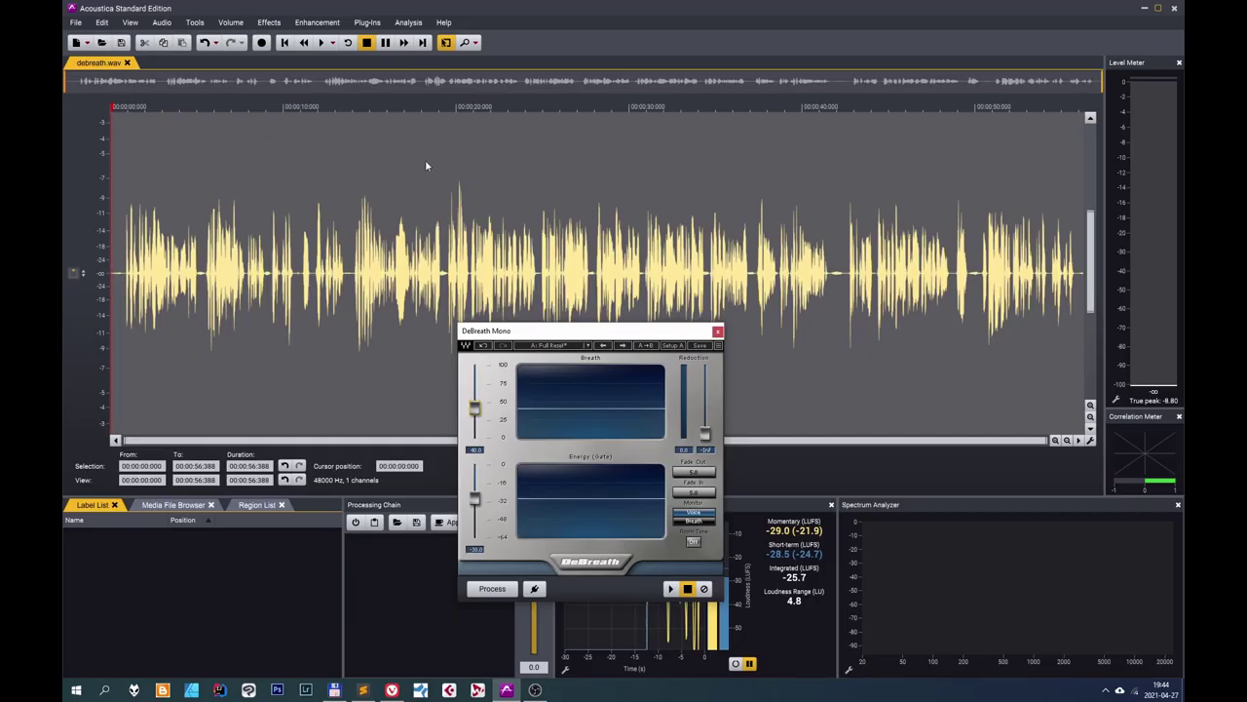
left_click(430, 103)
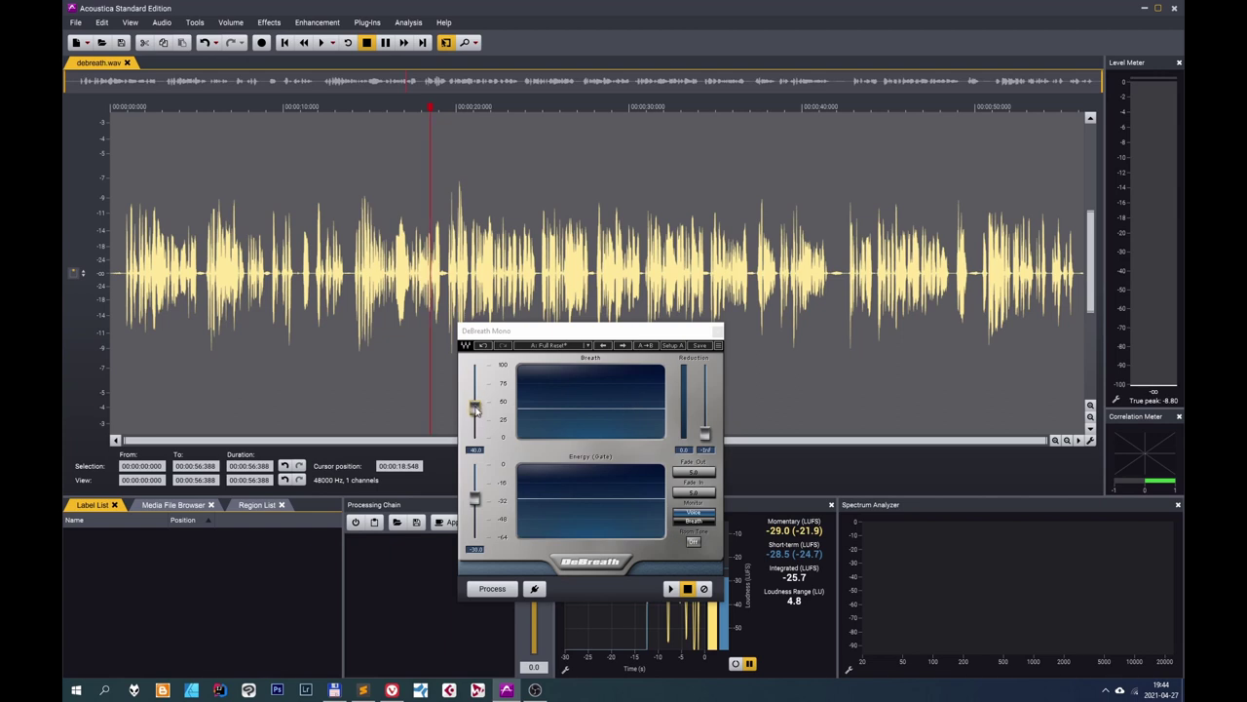
left_click(672, 589)
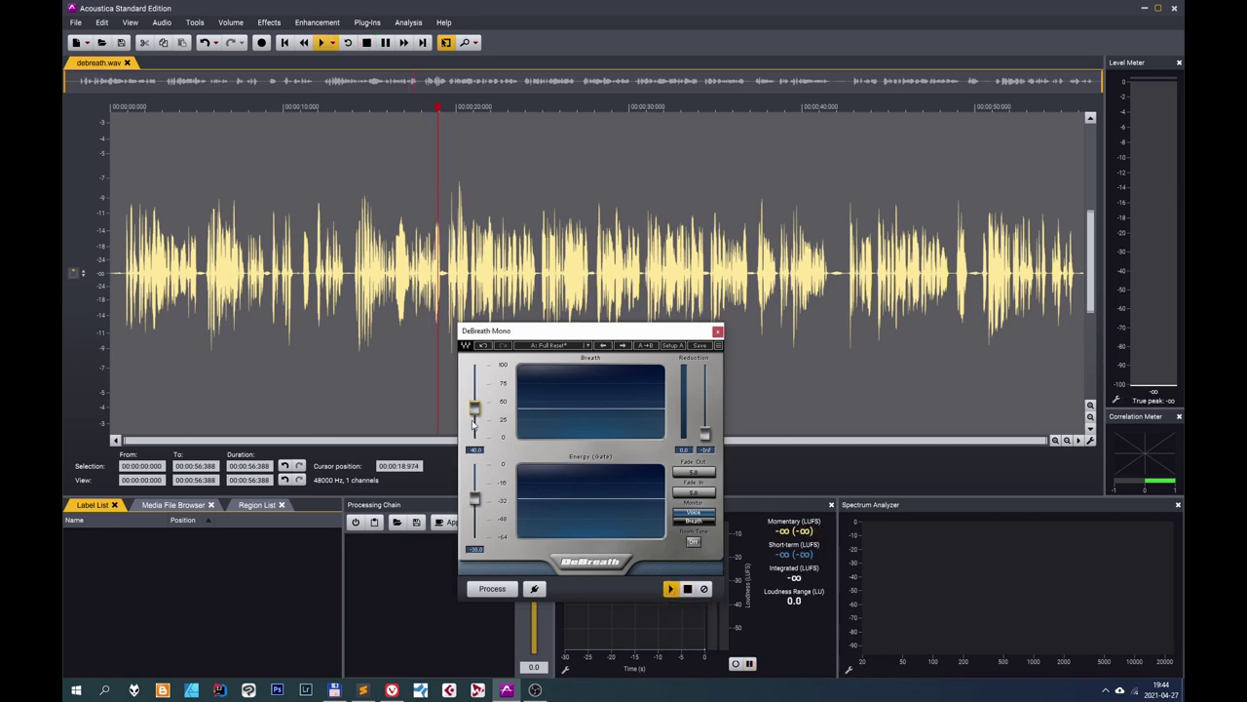
left_click_drag(475, 408, 475, 414)
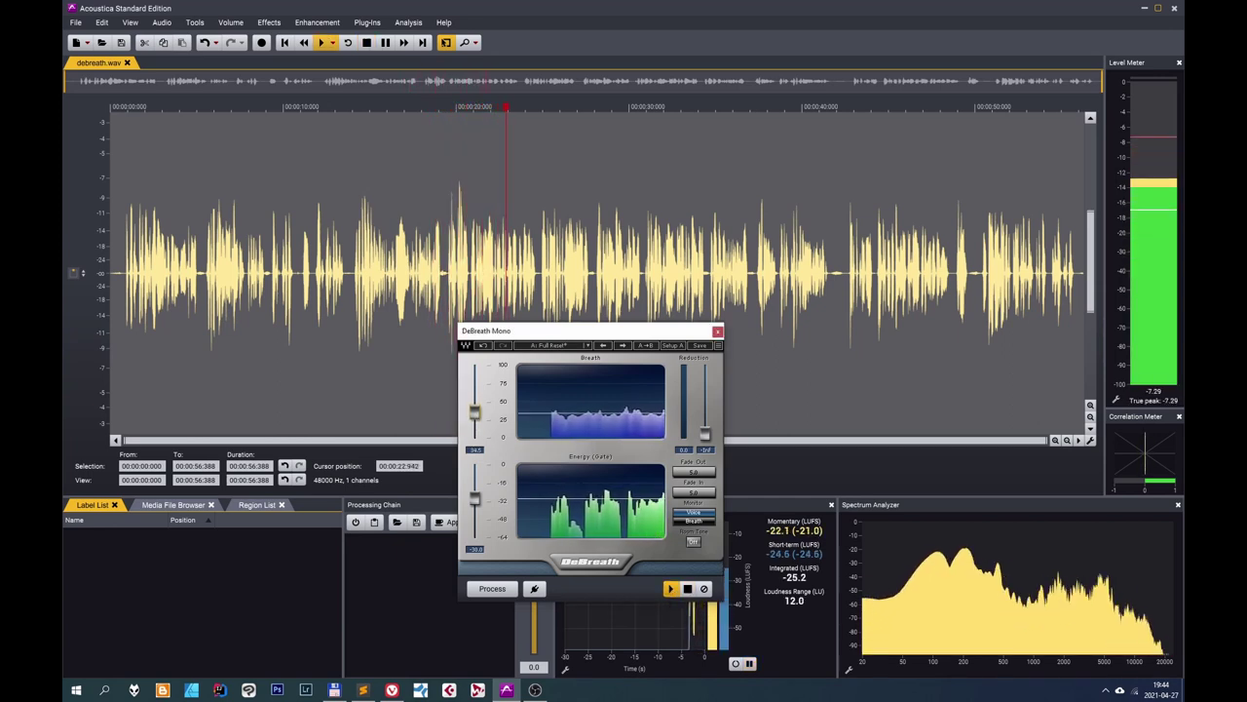
left_click(687, 588)
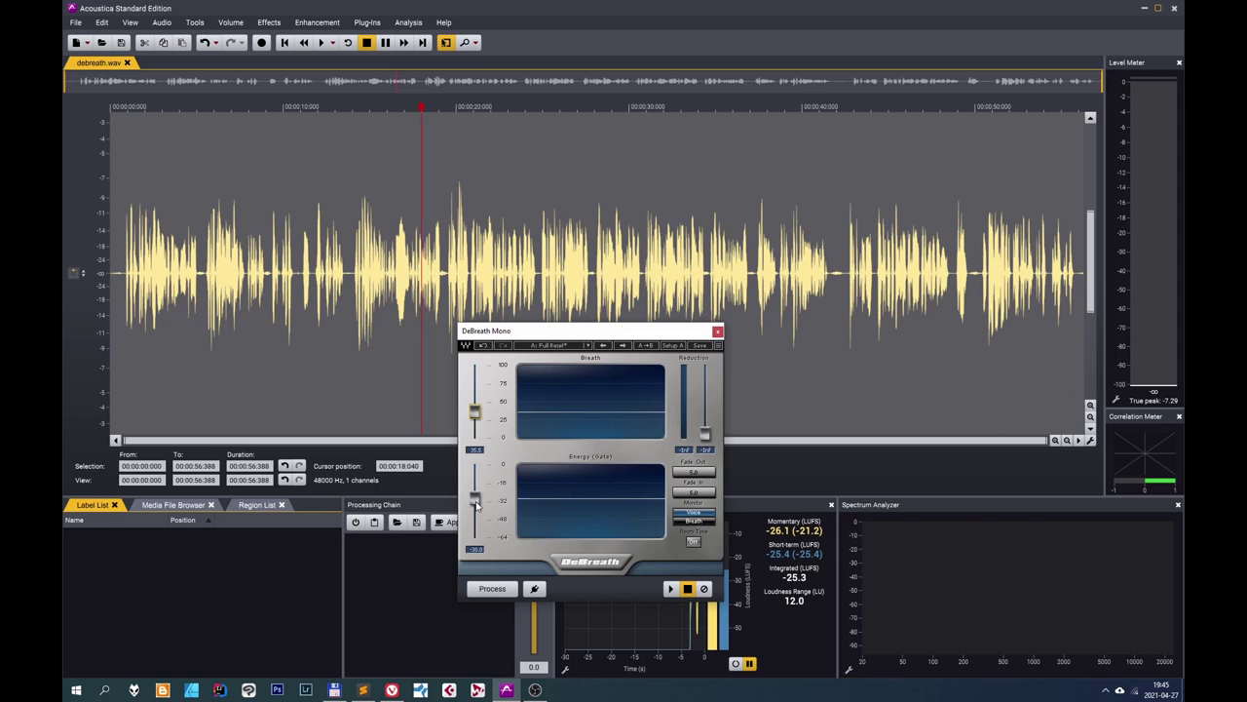
Lower the Energy (Gate) threshold to -46.8 while previewing the recording from about 18 s.
left_click_drag(476, 504, 477, 507)
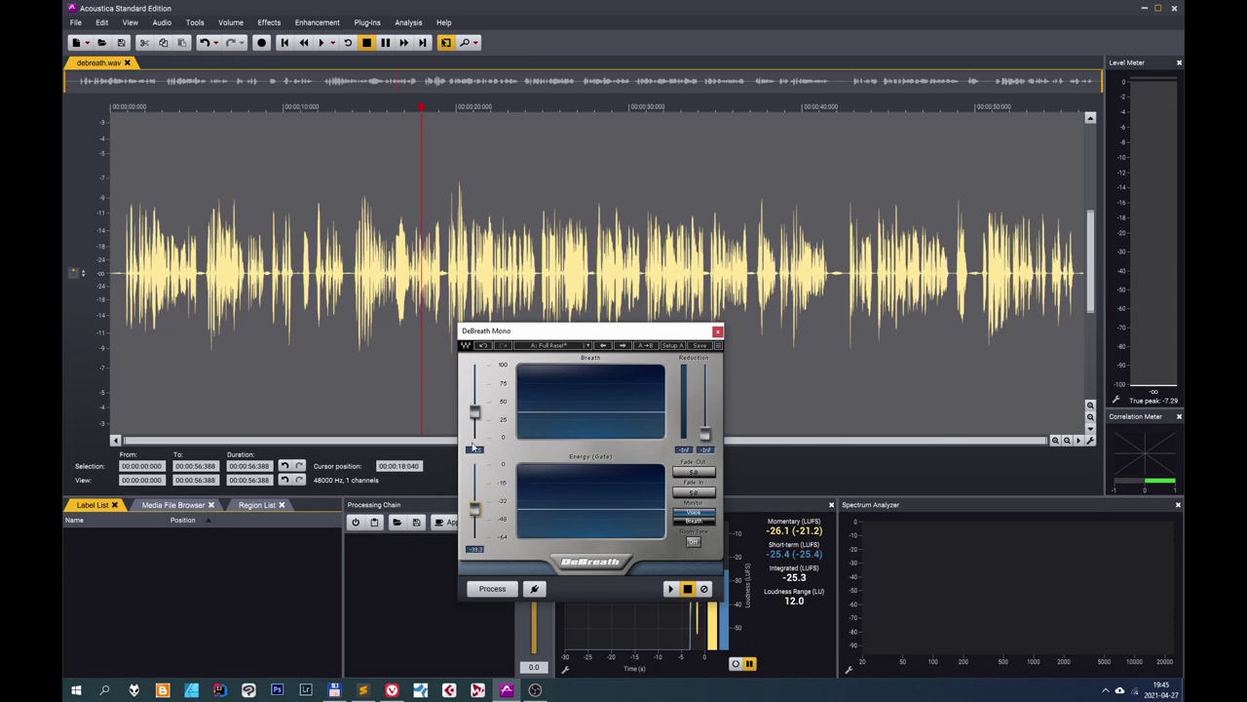
left_click_drag(476, 508, 477, 507)
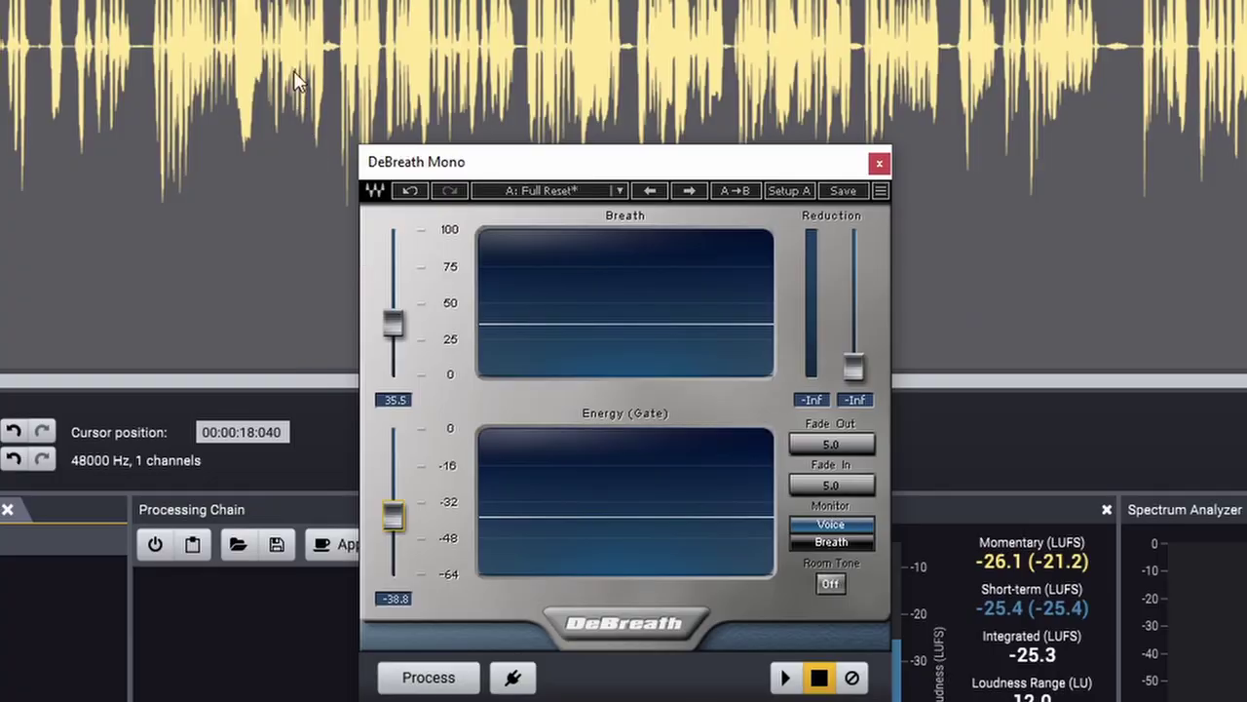
left_click(785, 679)
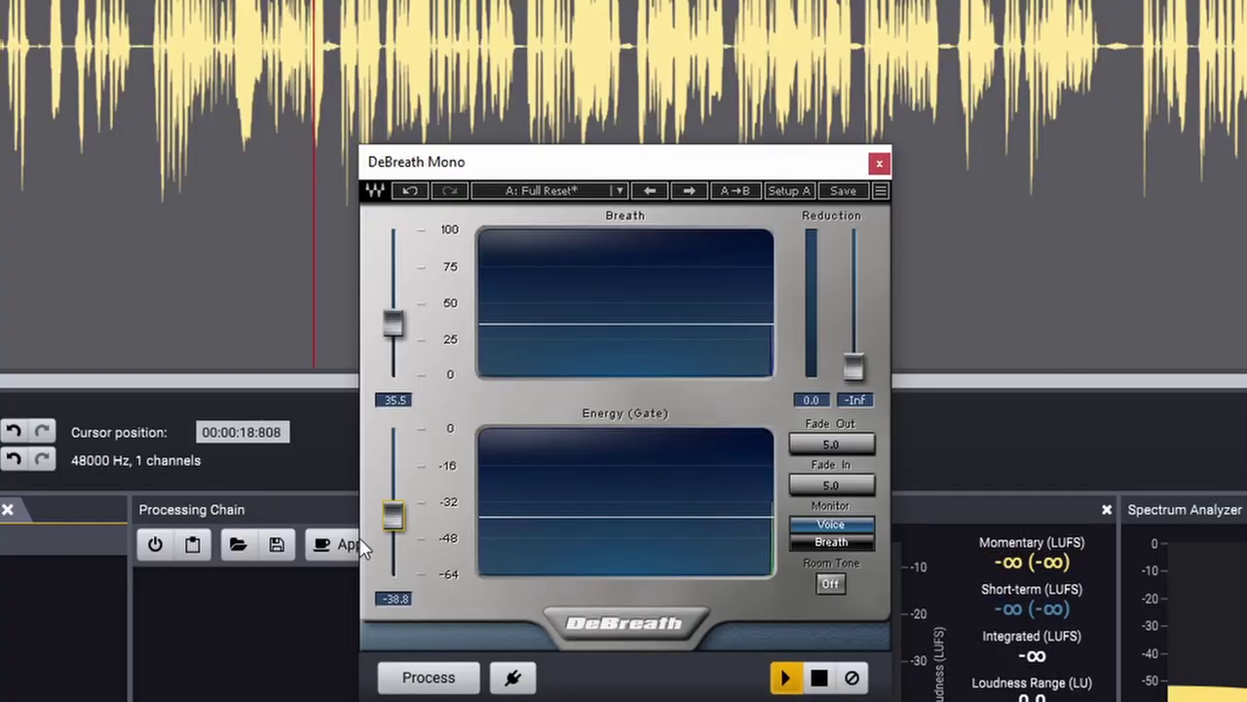
left_click_drag(394, 517, 394, 534)
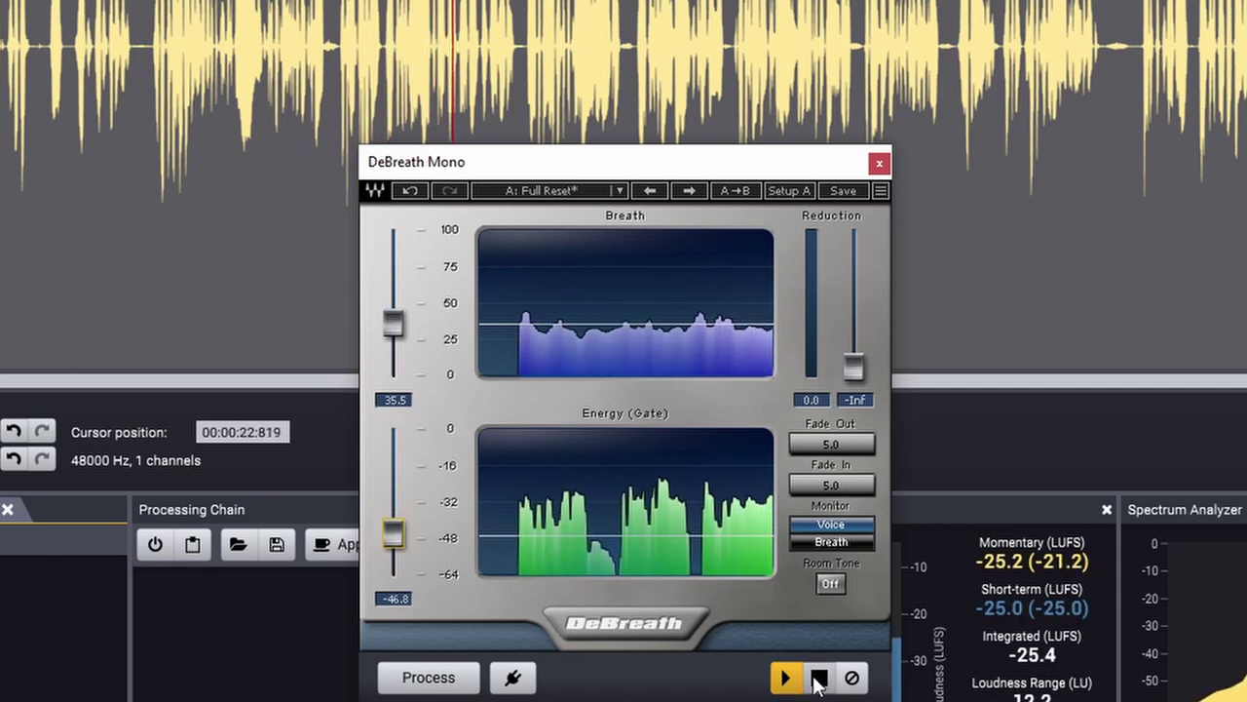
left_click(819, 680)
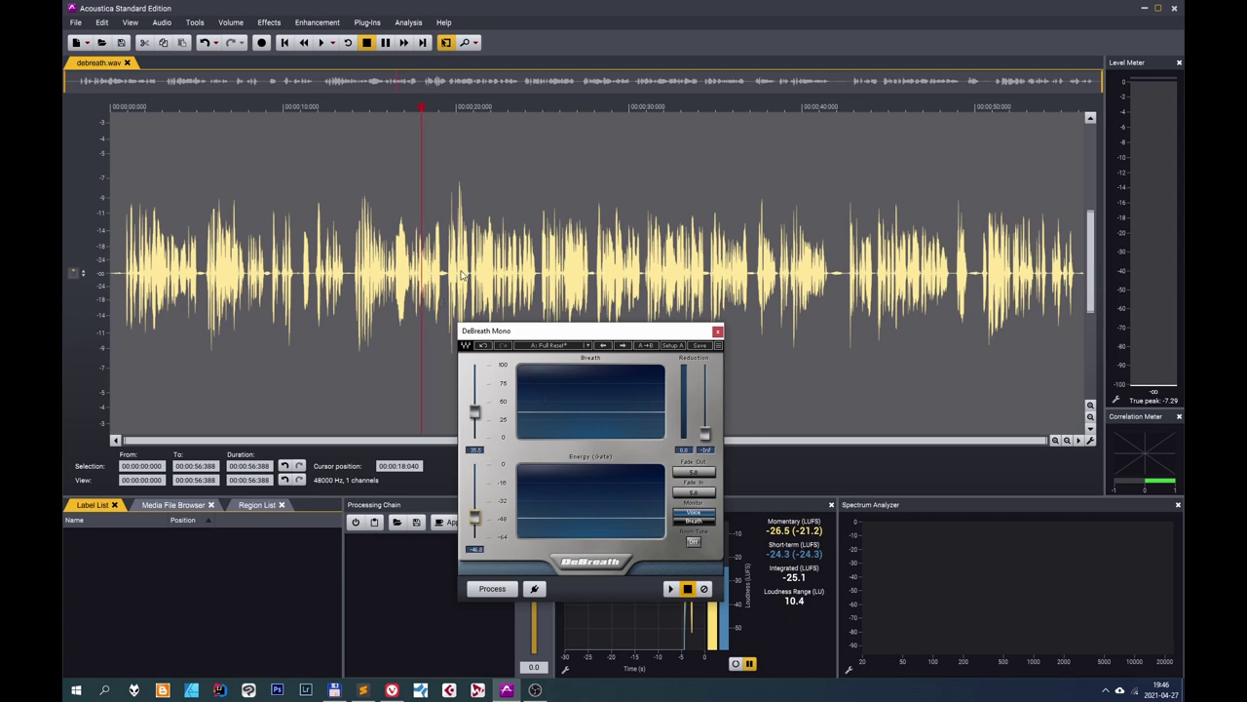
Preview the breath removal from about 17.9 s in the recording, and stop playback.
left_click(424, 268)
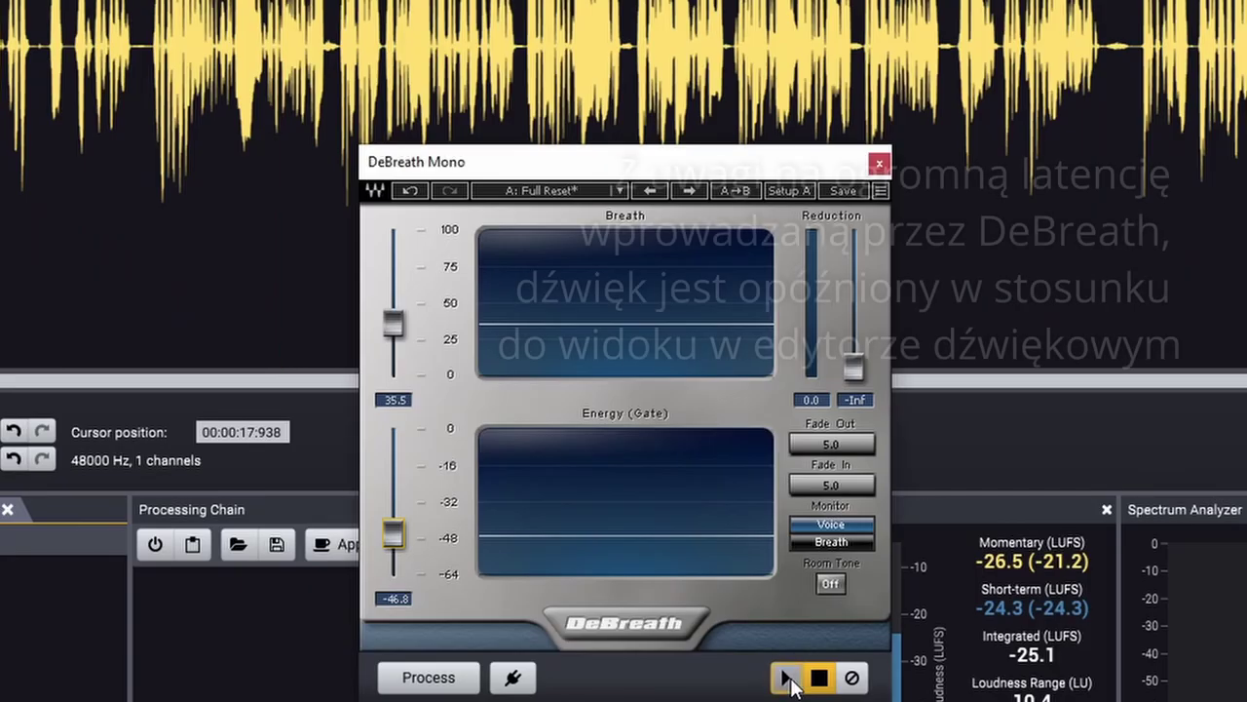
left_click(671, 589)
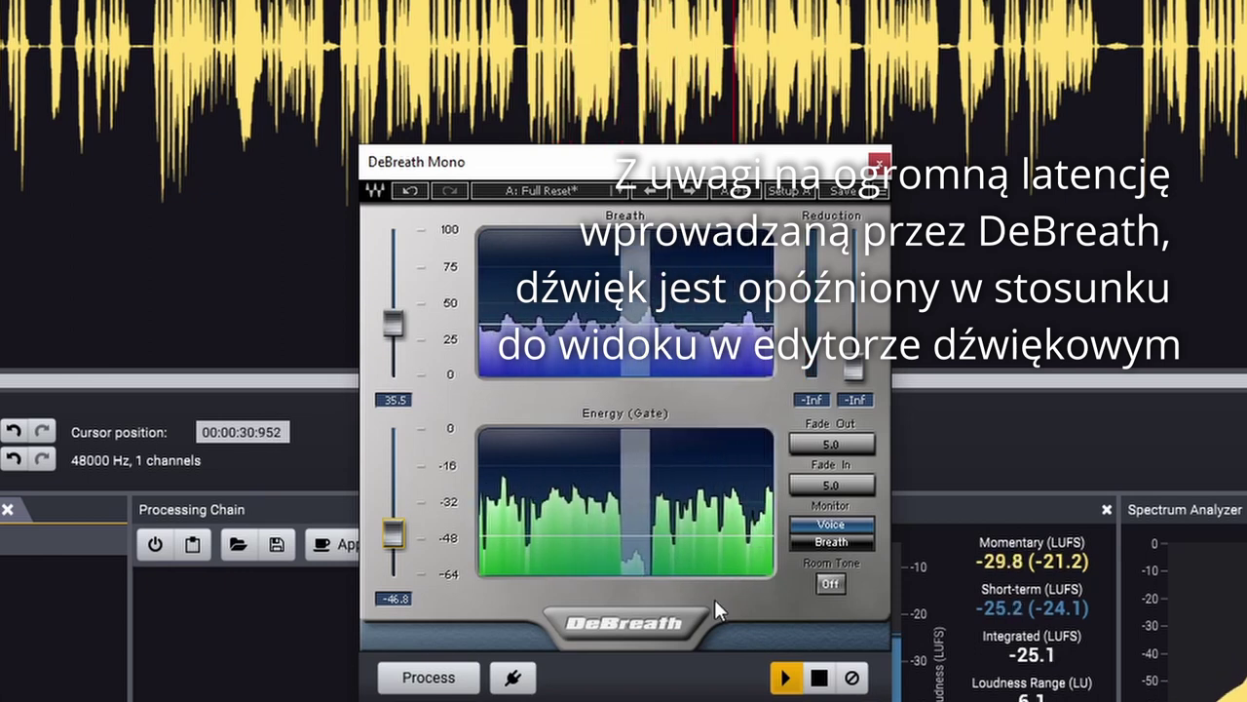
left_click(820, 678)
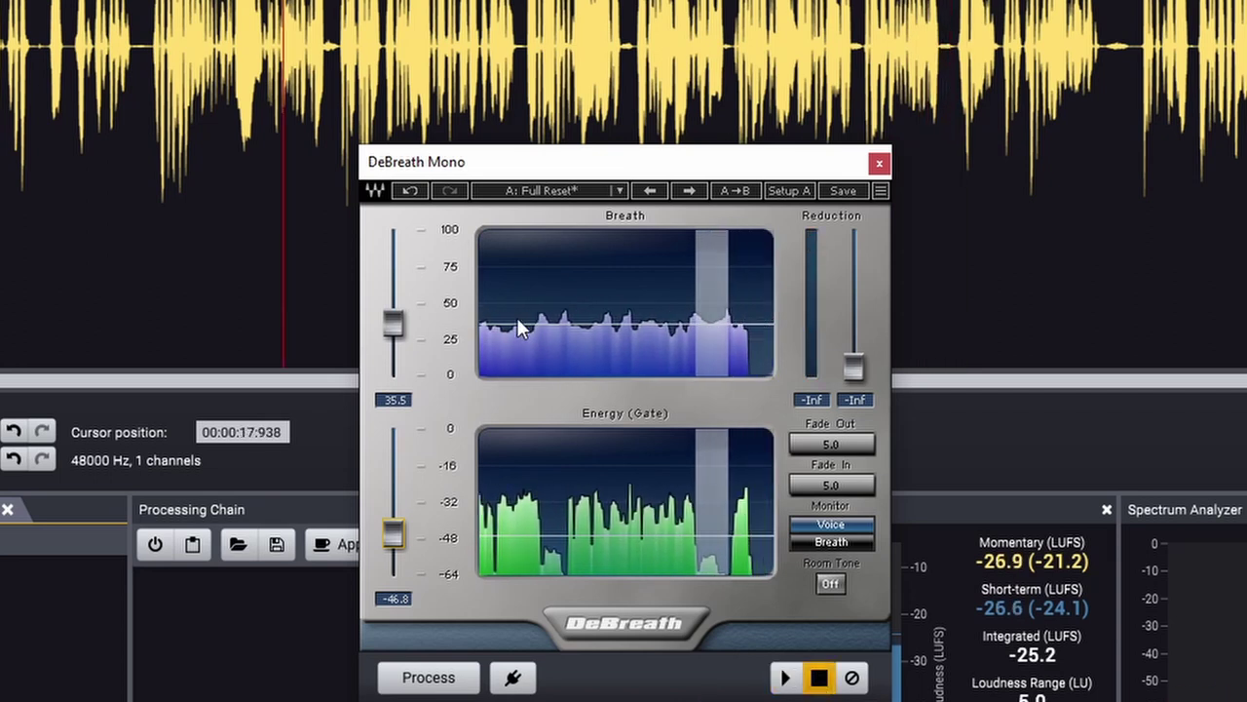
Set the Breath threshold to 34.5 and preview the result from about 24.3 s.
left_click_drag(394, 326, 394, 327)
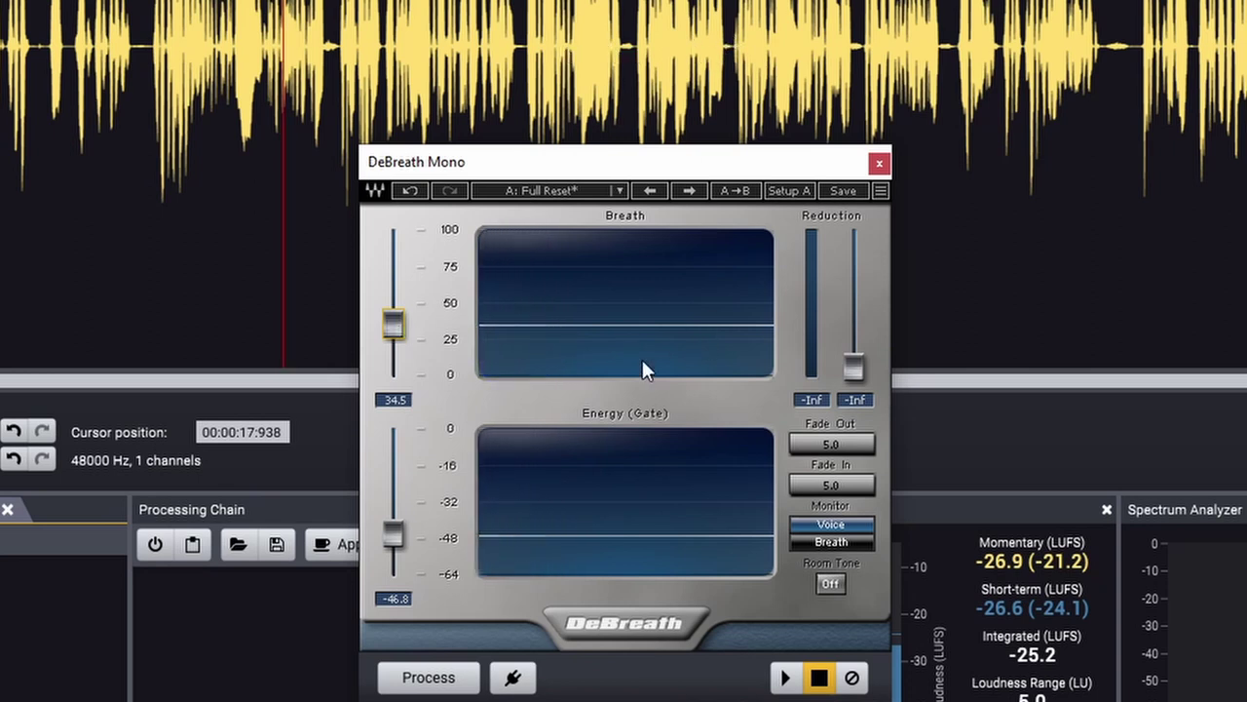
left_click(816, 679)
left_click(508, 49)
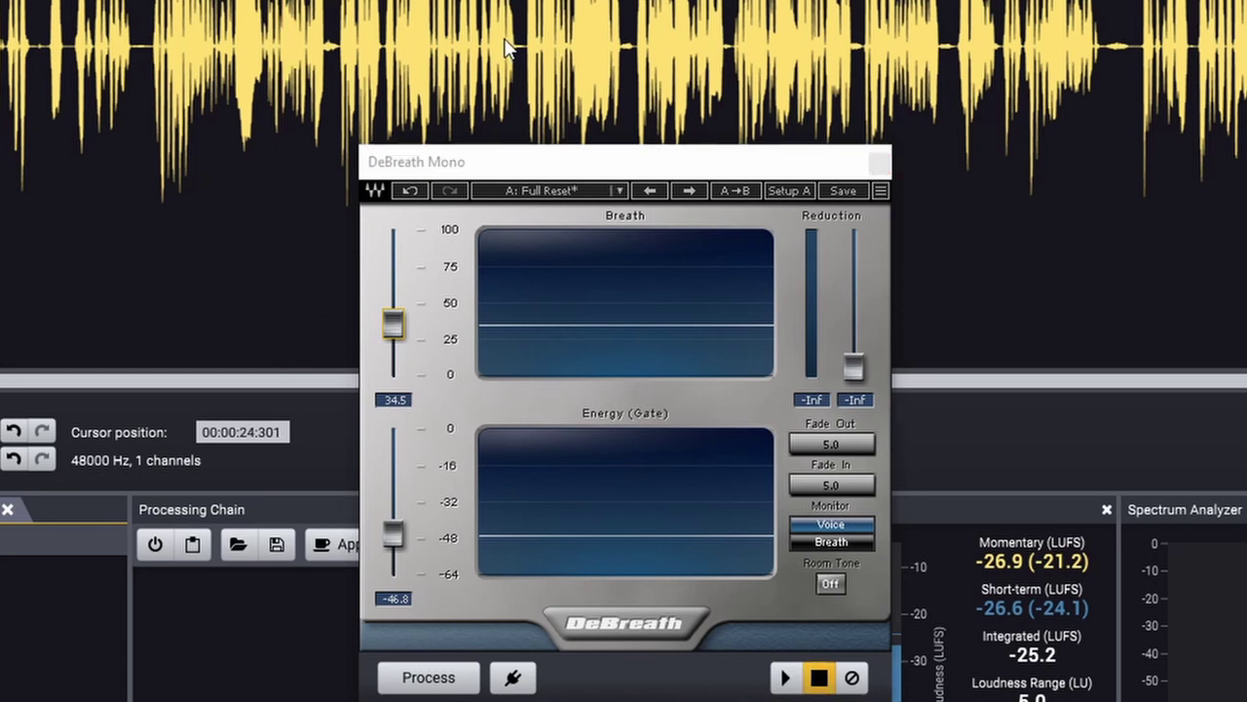
left_click(782, 677)
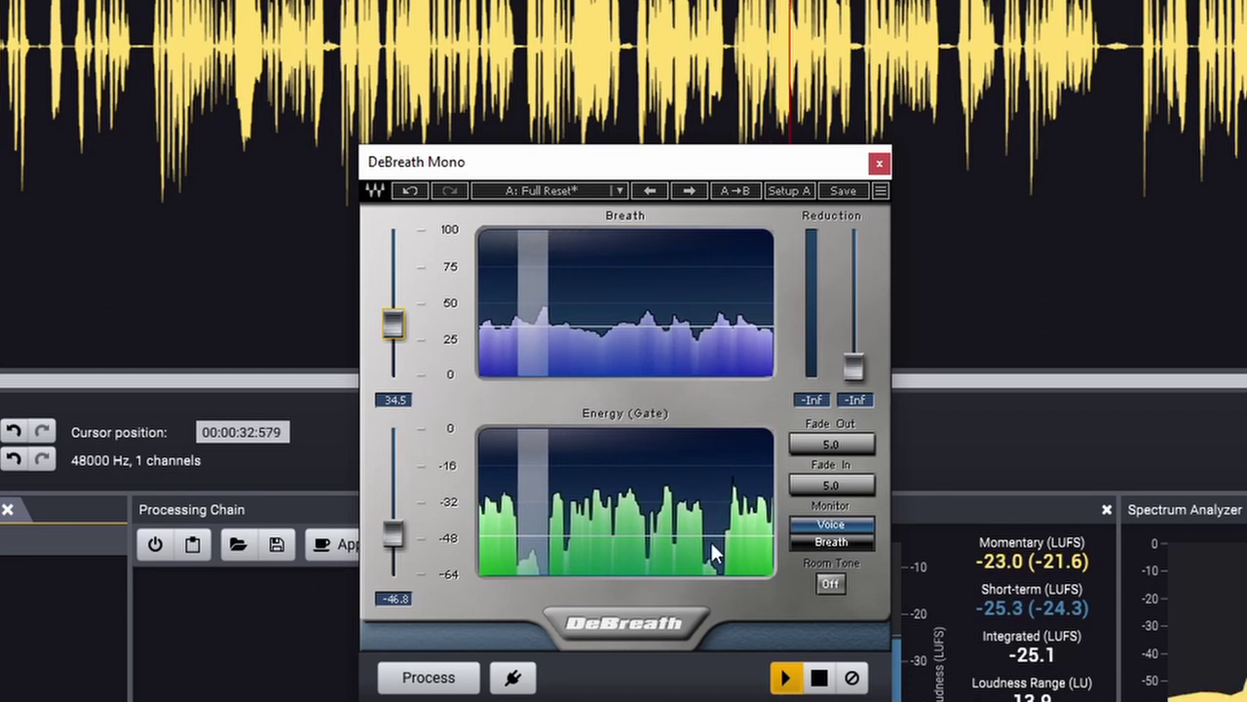
key("space")
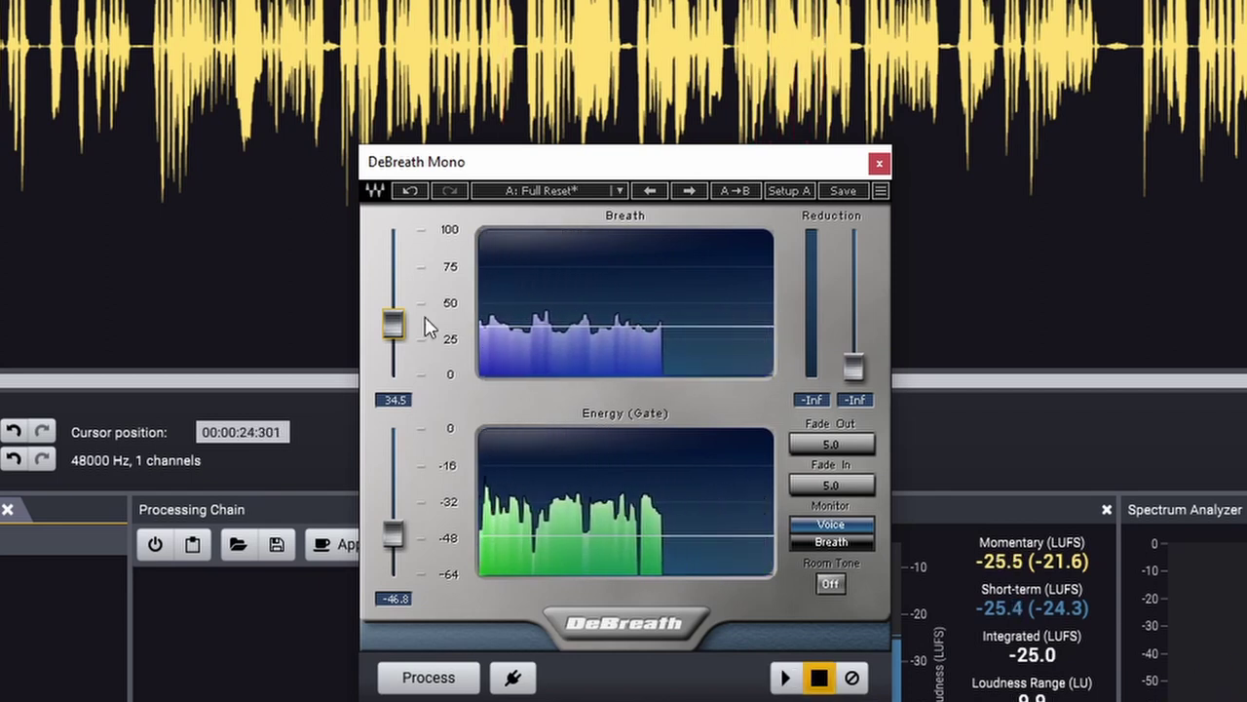
Set the DeBreath Breath threshold to 32.5, preview the recording from about 24.3 s, and stop playback.
left_click_drag(394, 325, 394, 329)
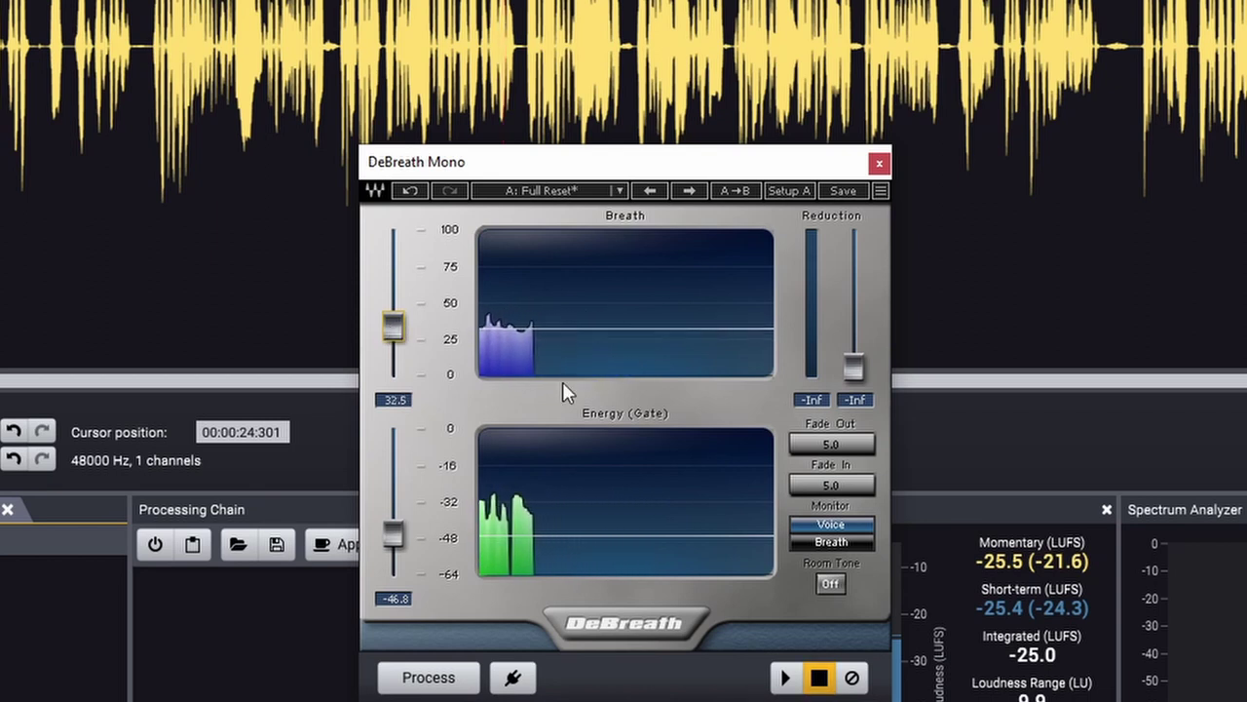
left_click(789, 677)
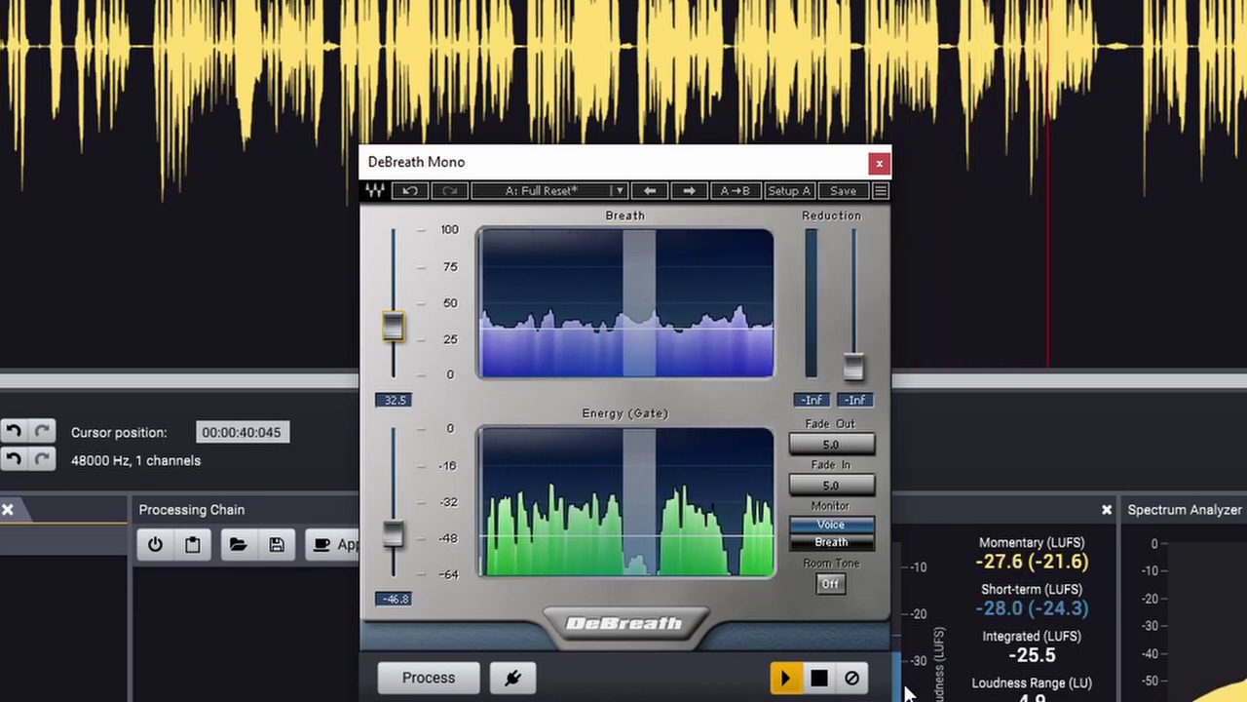
left_click(819, 677)
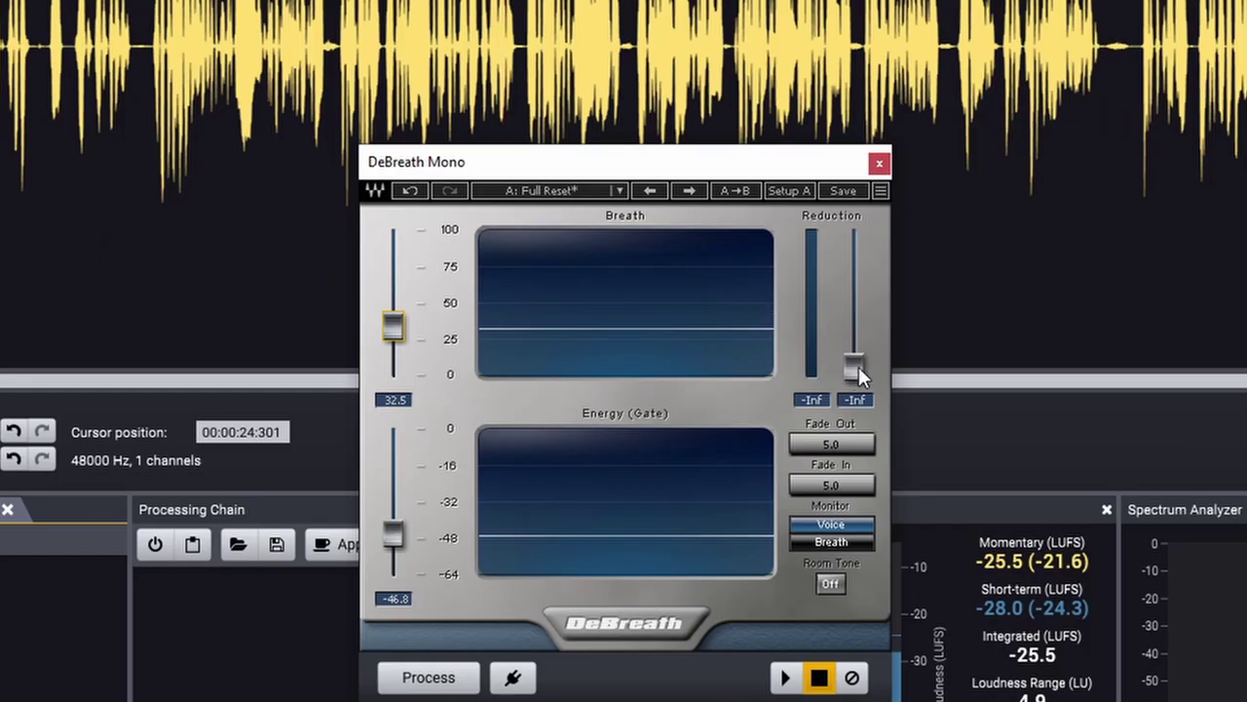
Set the Reduction level to -10.8 and preview the recording from about 18.1 s, stopping after a few phrases.
mouse_move(858, 366)
left_mouse_down()
mouse_move(858, 288)
mouse_move(859, 368)
left_mouse_up()
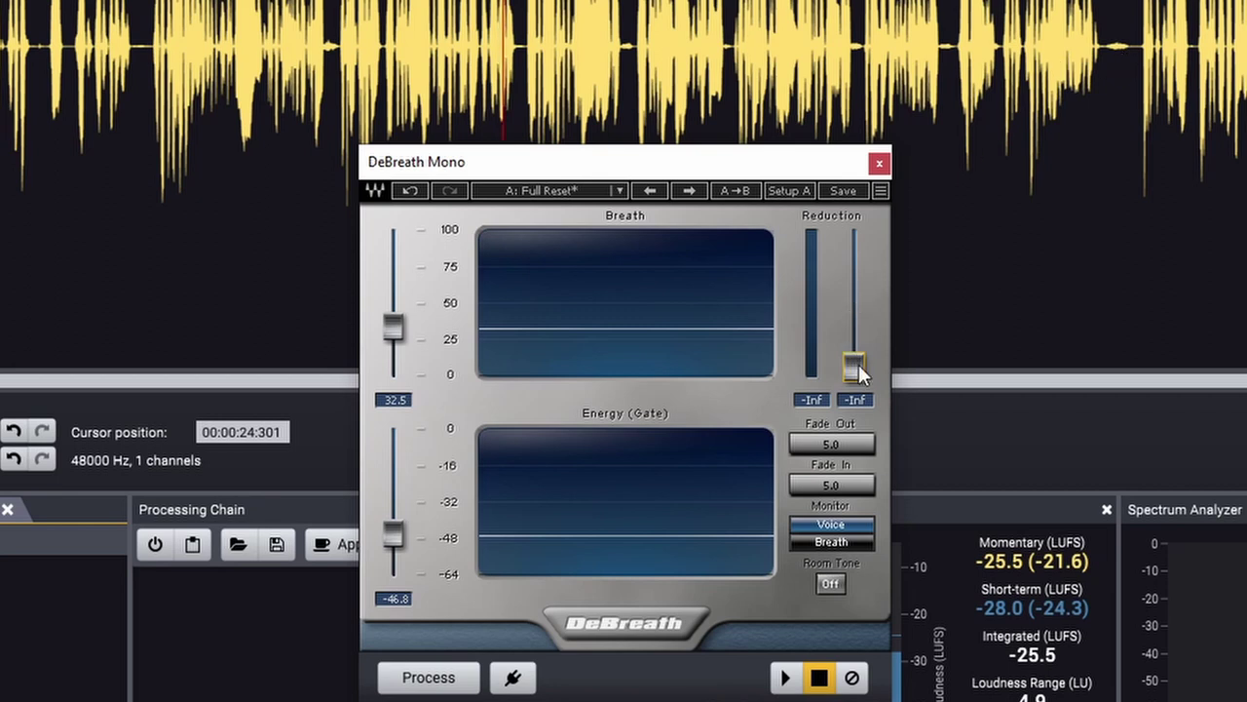
left_click_drag(859, 365, 853, 251)
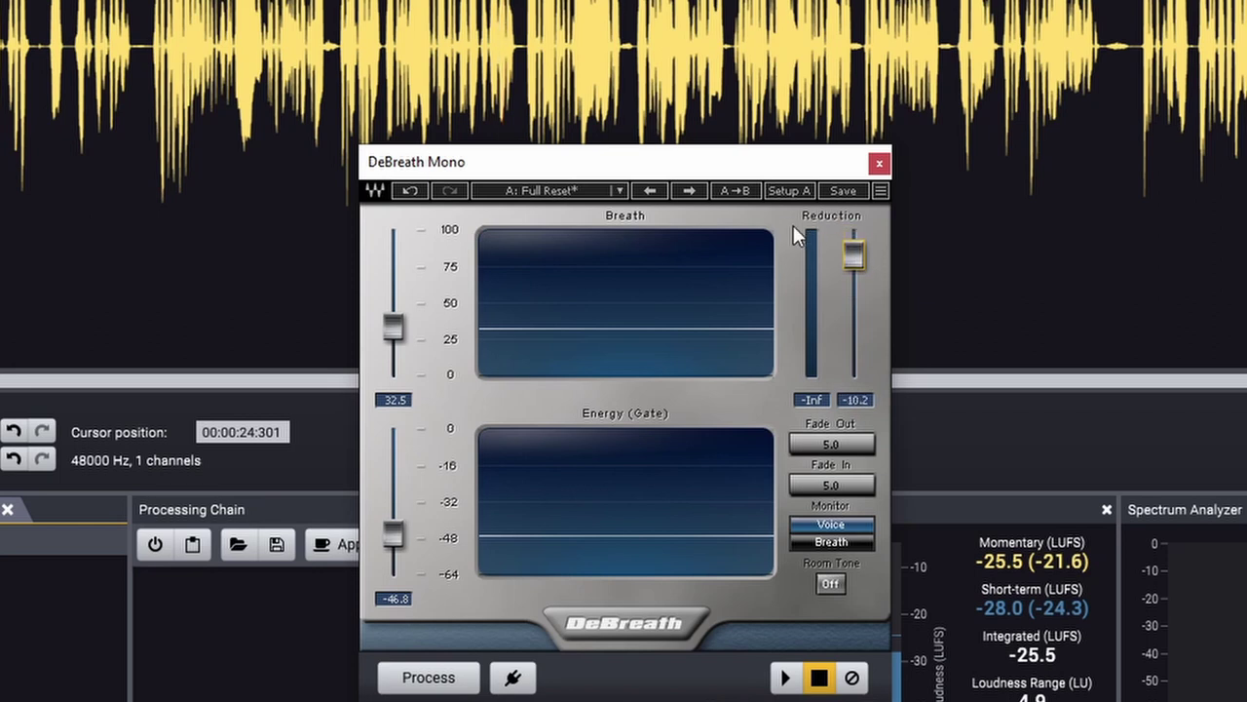
left_click_drag(853, 251, 853, 253)
left_click(290, 97)
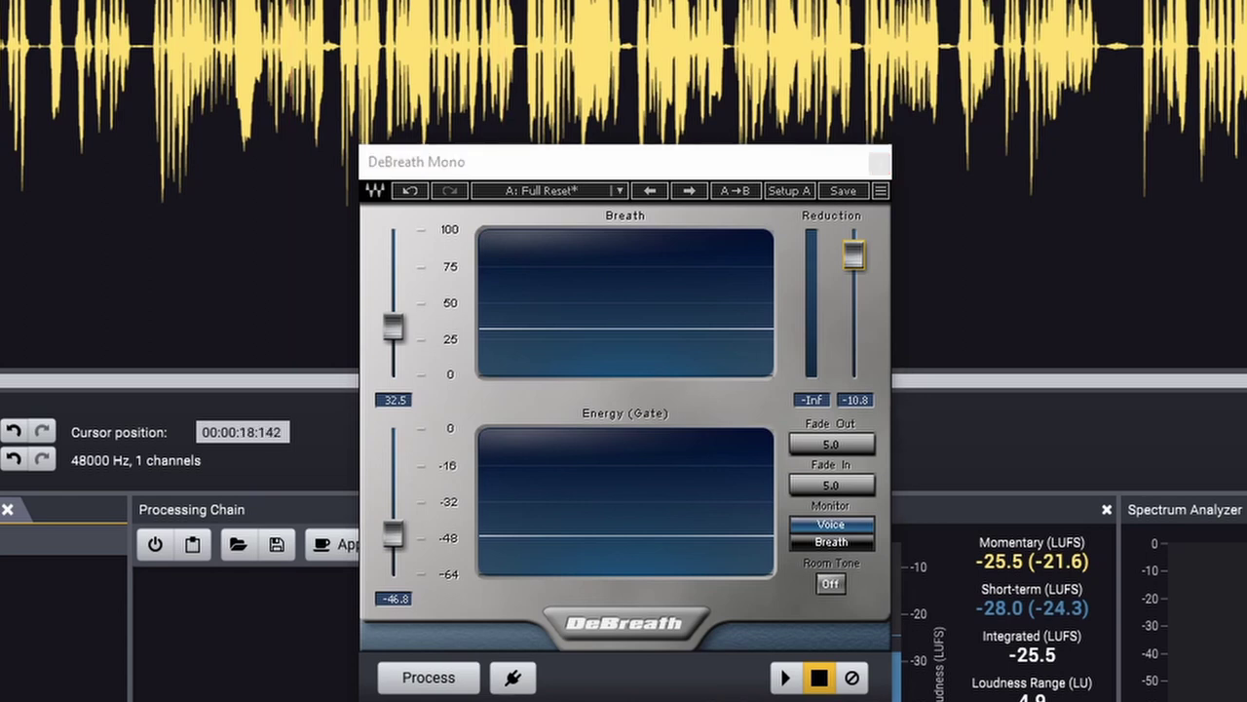
left_click(786, 677)
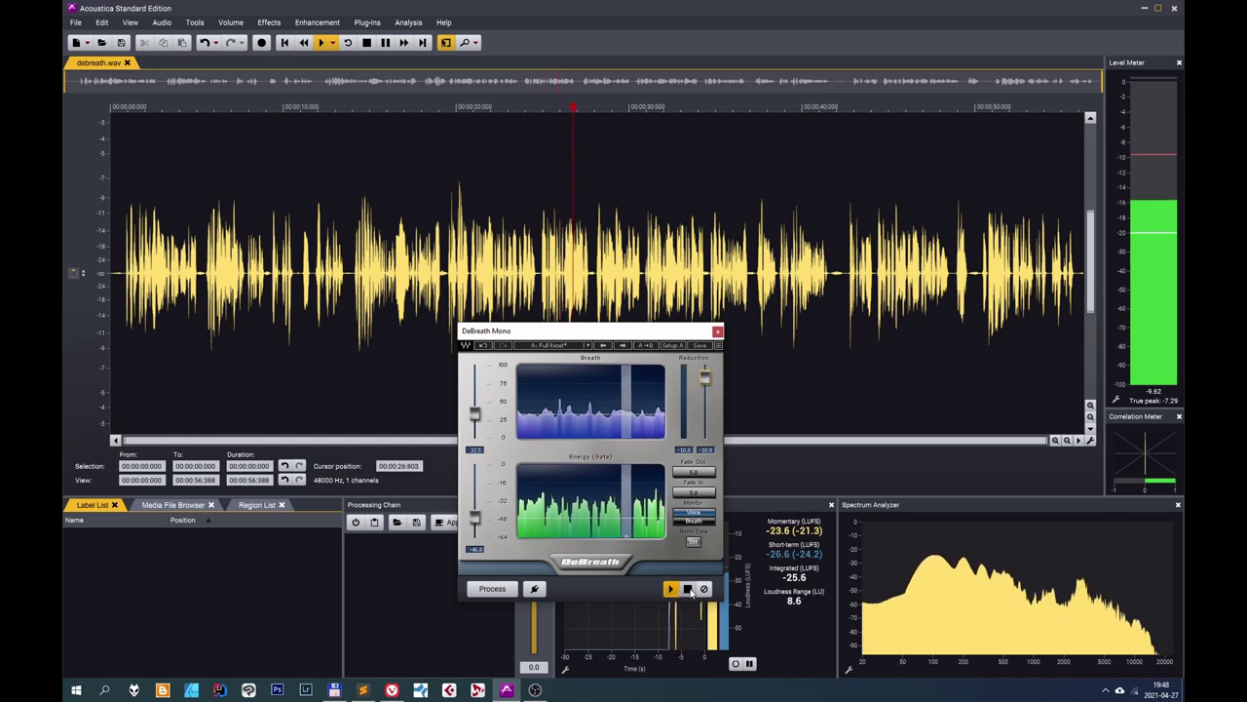
left_click(687, 588)
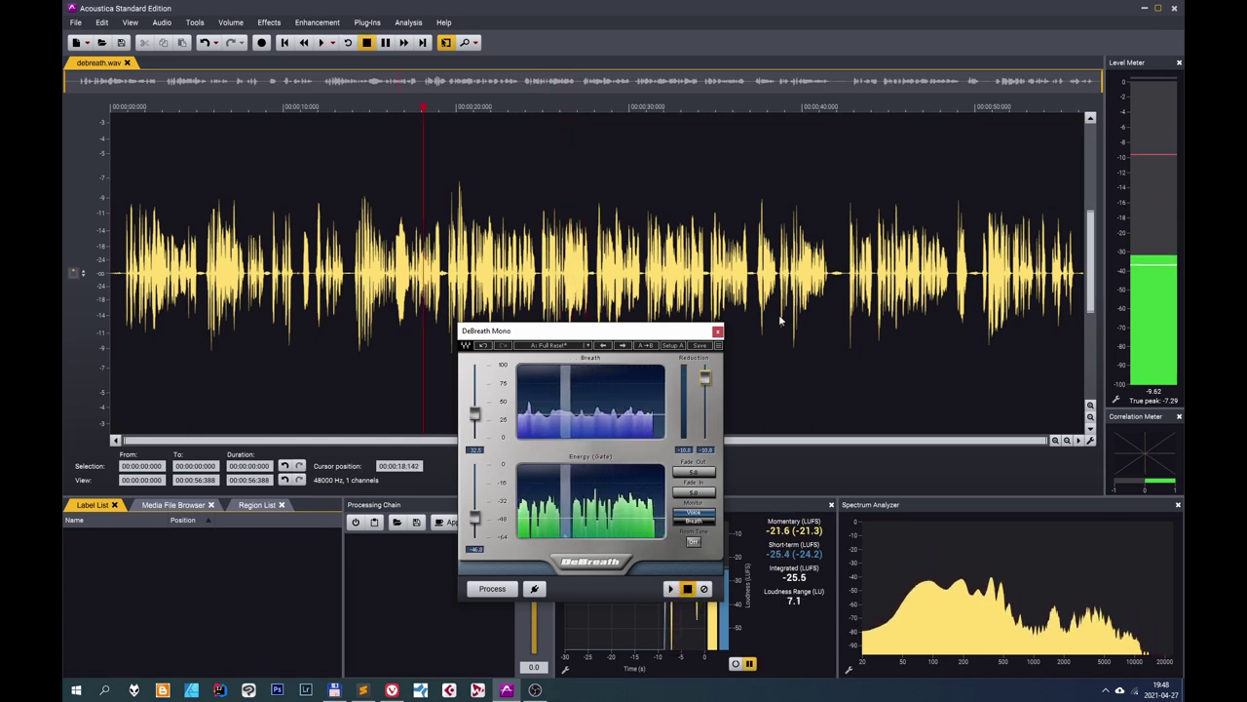
Preview the breath removal from about 39.5 s in the recording, and stop playback.
left_click(790, 118)
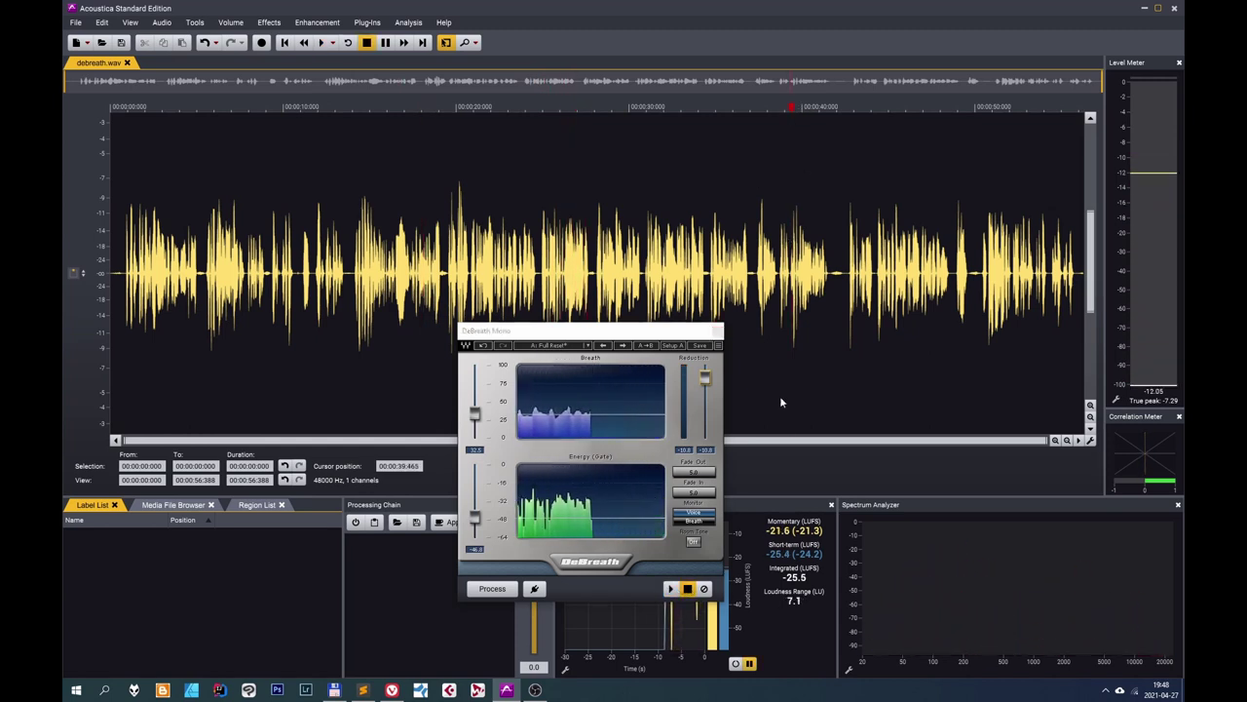
left_click(672, 589)
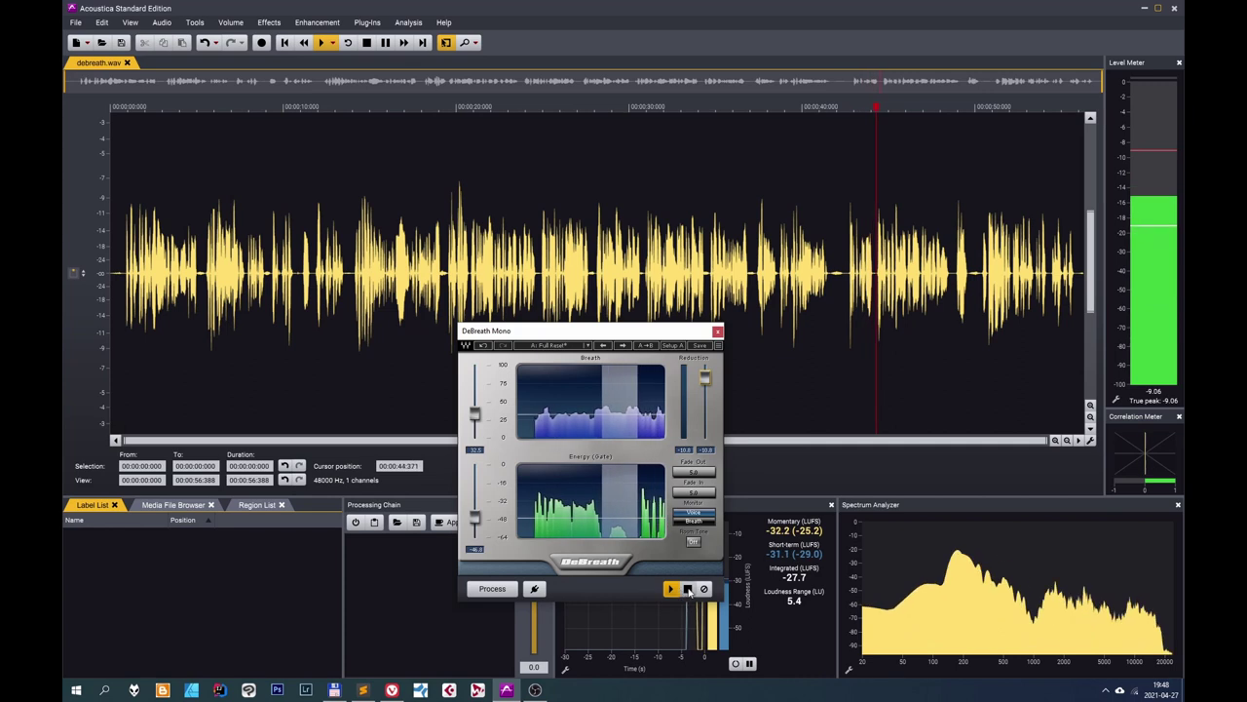
left_click(687, 588)
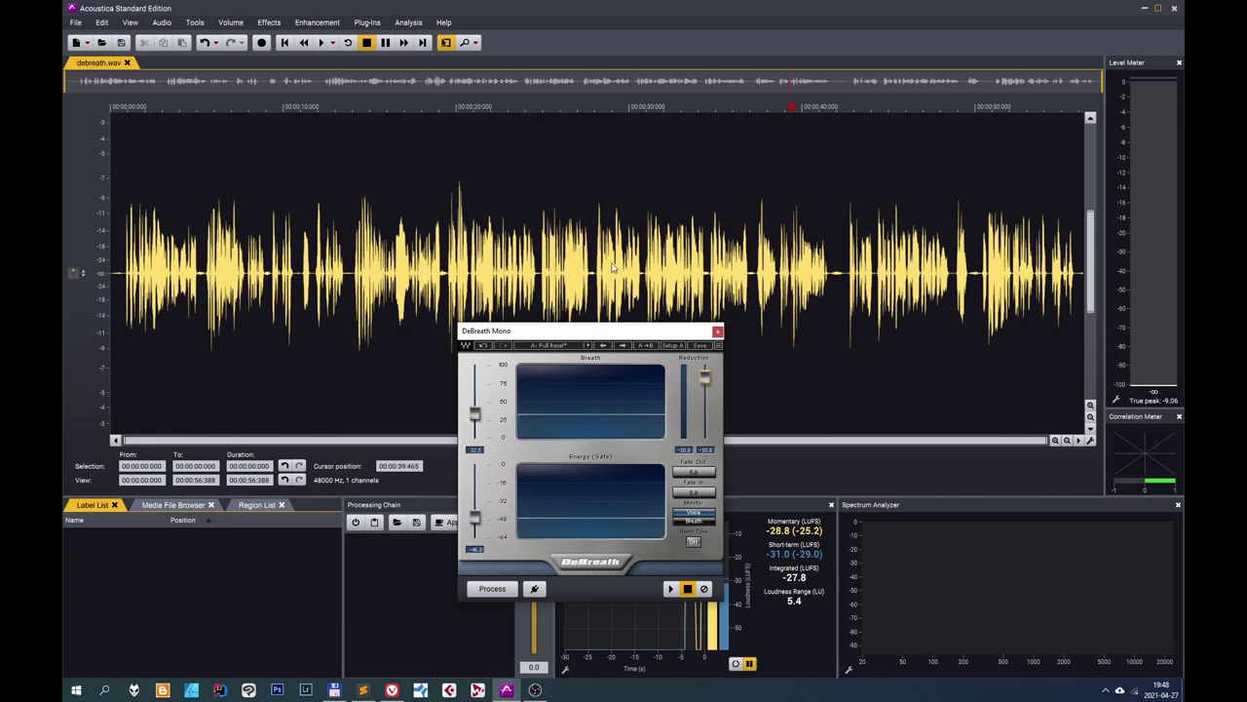
Apply DeBreath to the entire recording, play back part of the processed audio, and stop playback.
key("ctrl+a")
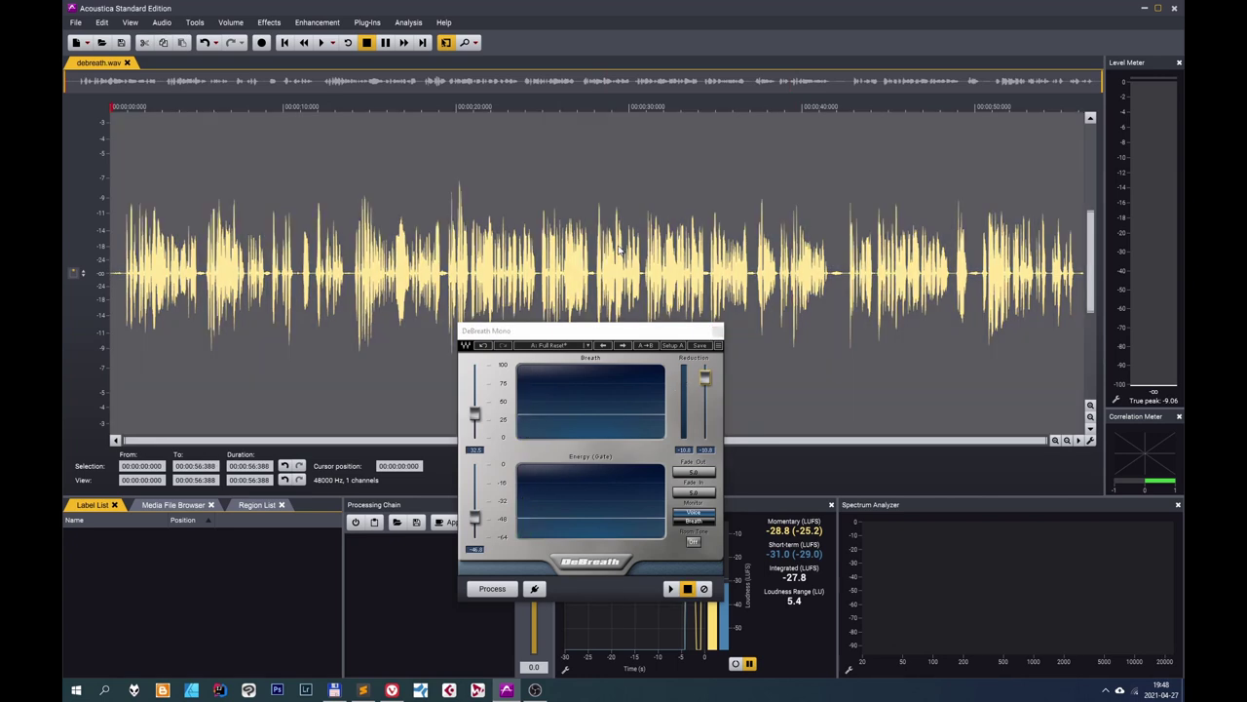
left_click(493, 588)
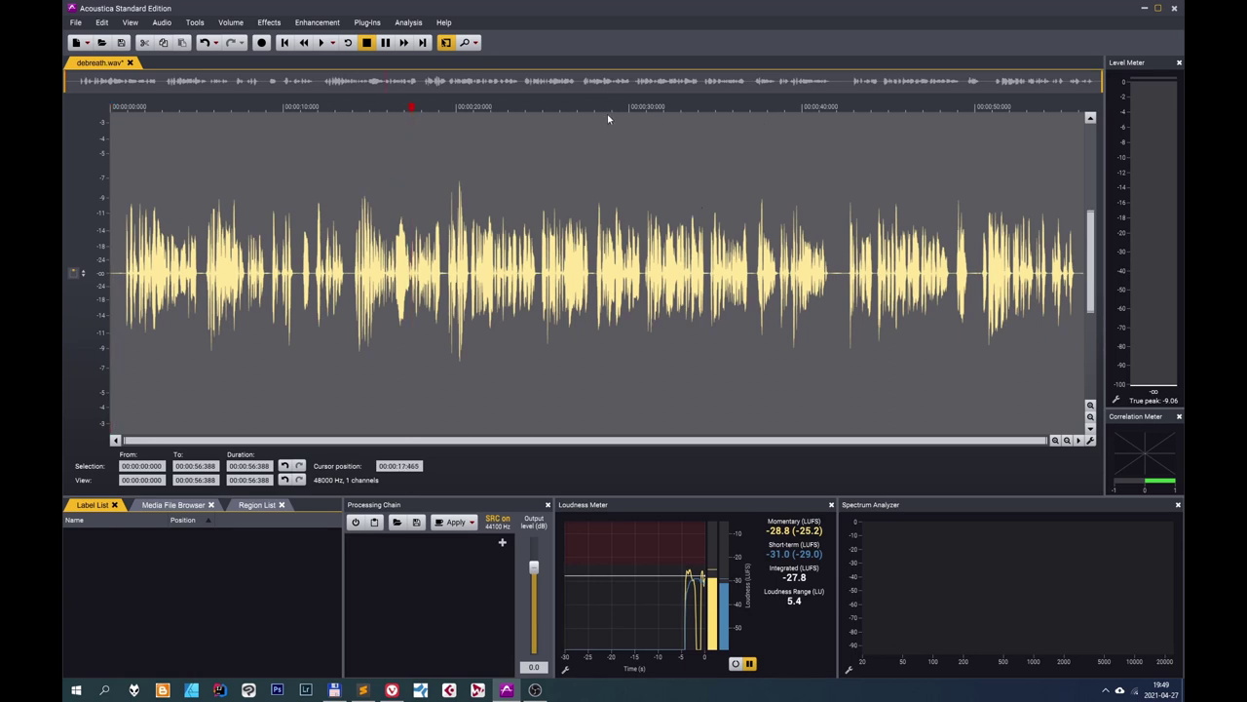
left_click(320, 43)
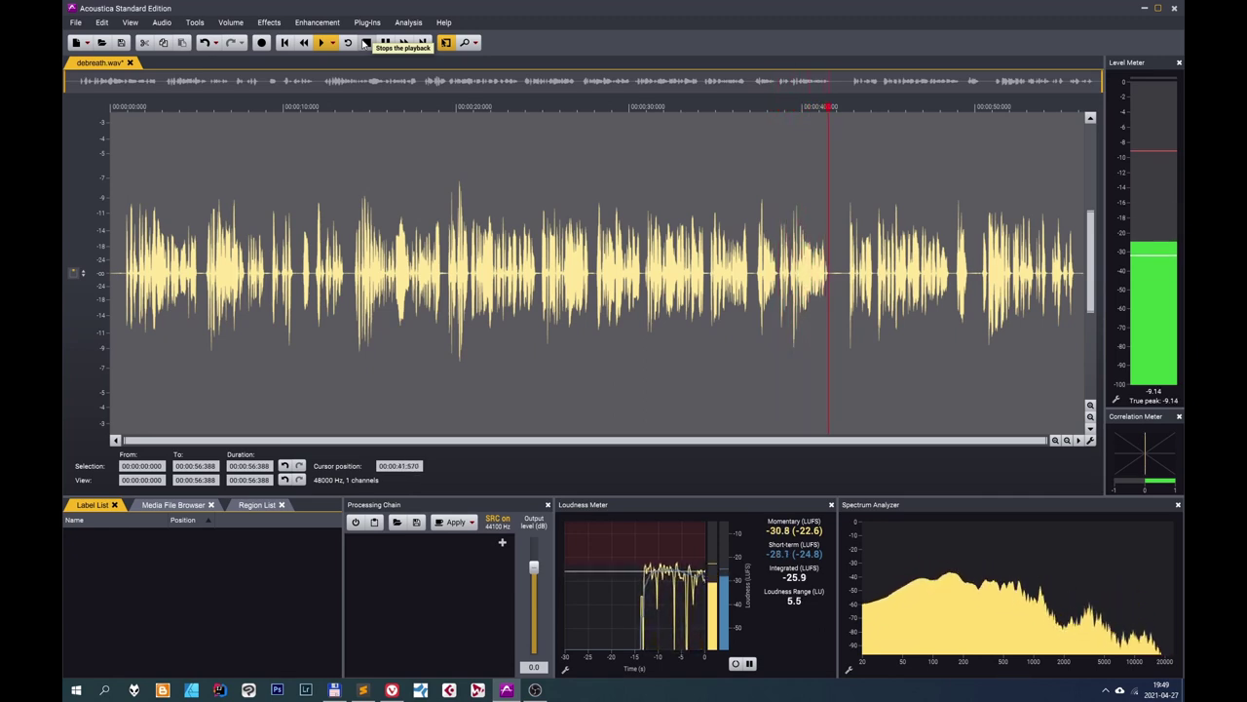
left_click(365, 43)
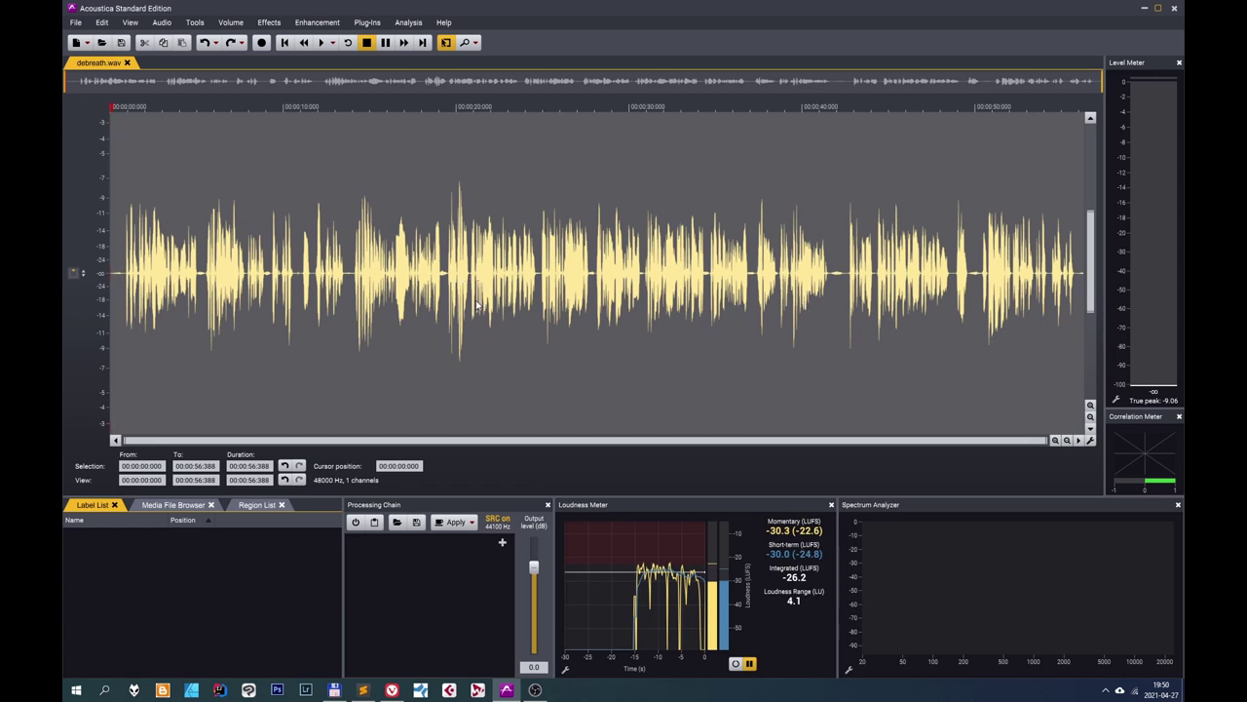
Reopen the DeBreath Mono plug-in, switch its monitoring to Breath, and listen to only the extracted breaths.
left_click(368, 21)
left_click(399, 100)
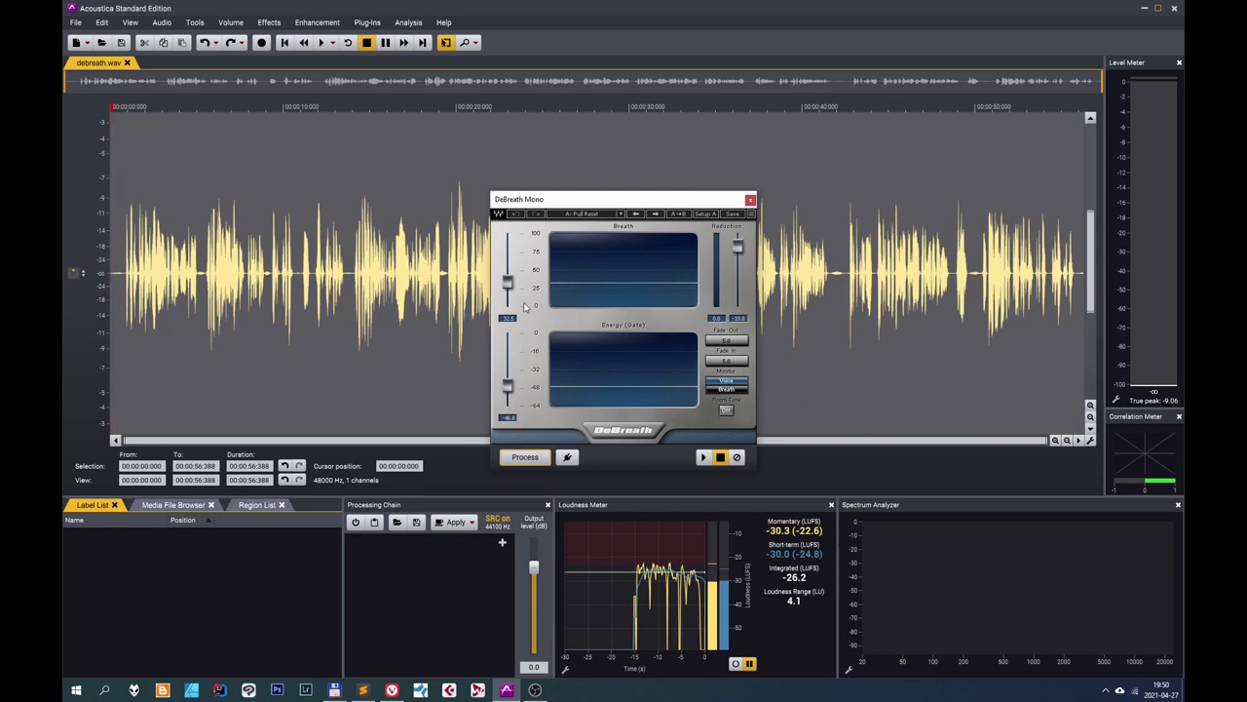
left_click(733, 391)
key("space")
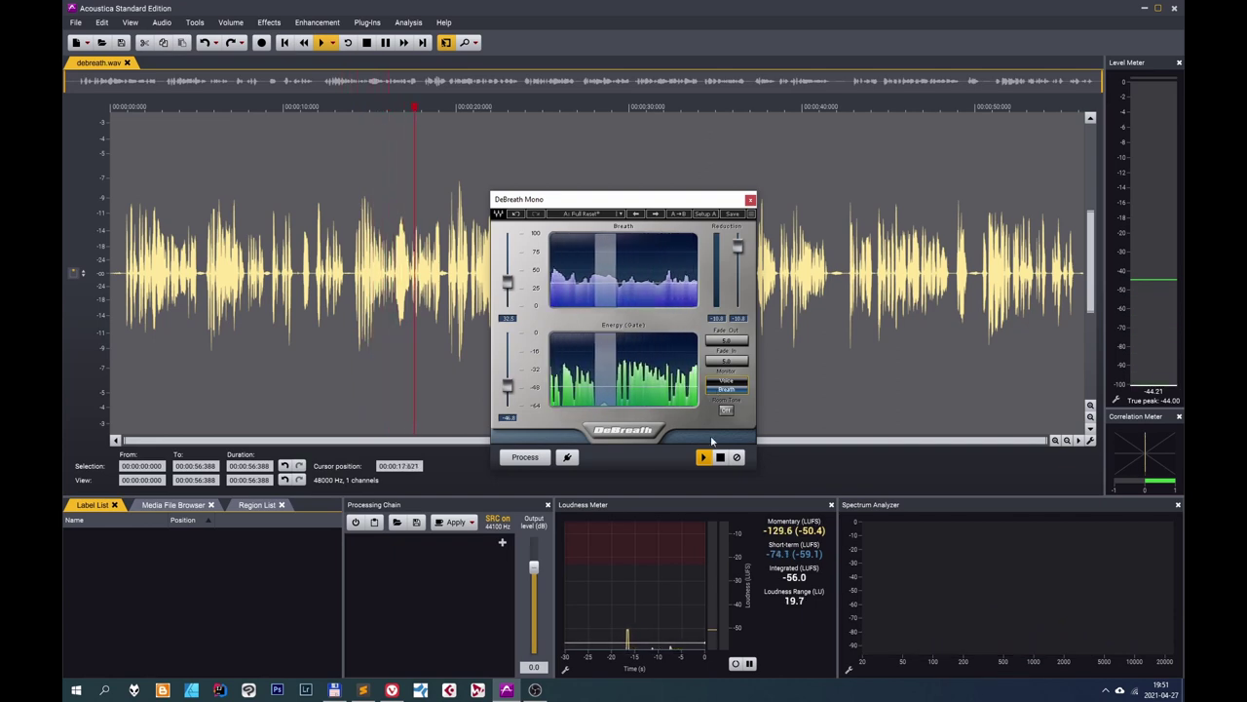
key("space")
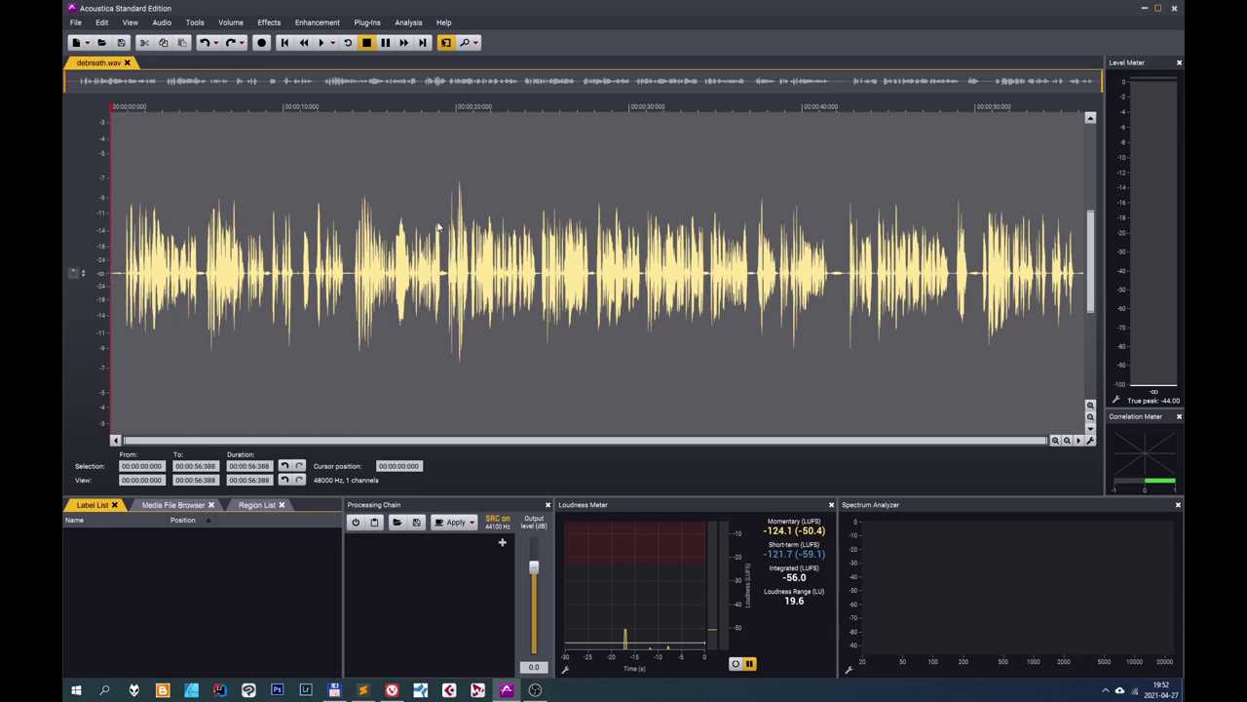
Open the FabFilter Pro-G plug-in, move its window clear of the waveform, and load the Default Setting preset.
left_click(368, 22)
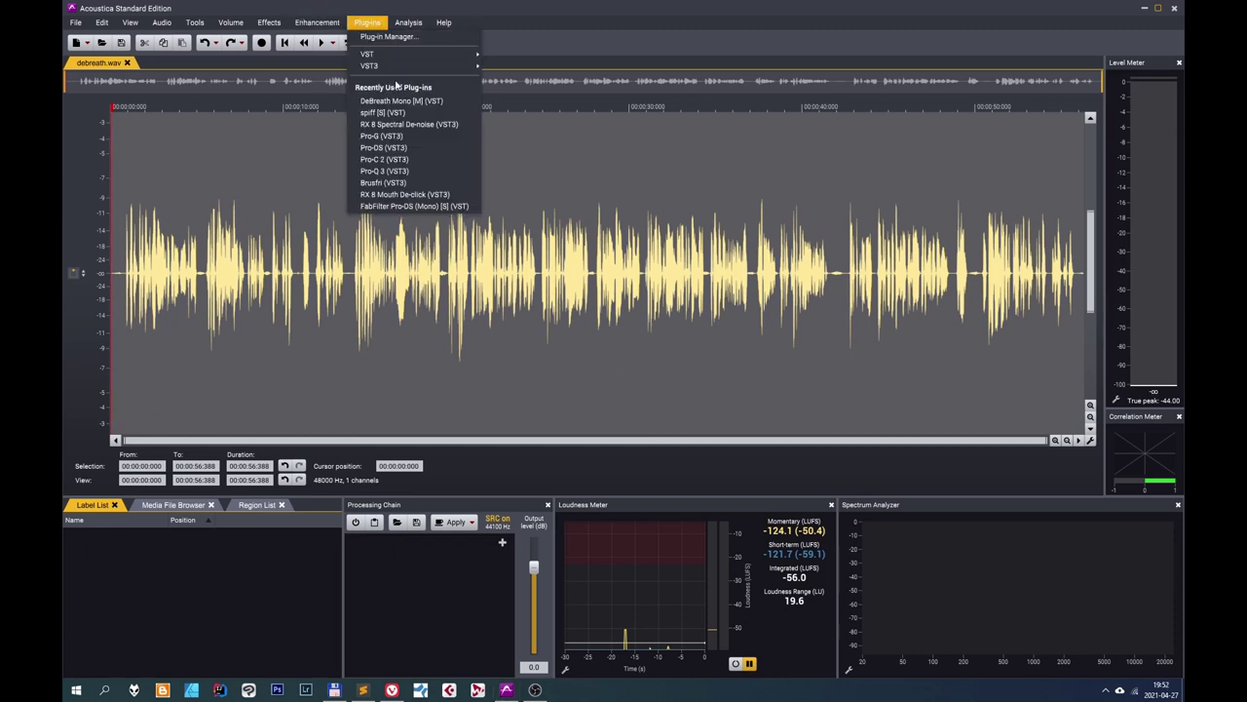
left_click(382, 135)
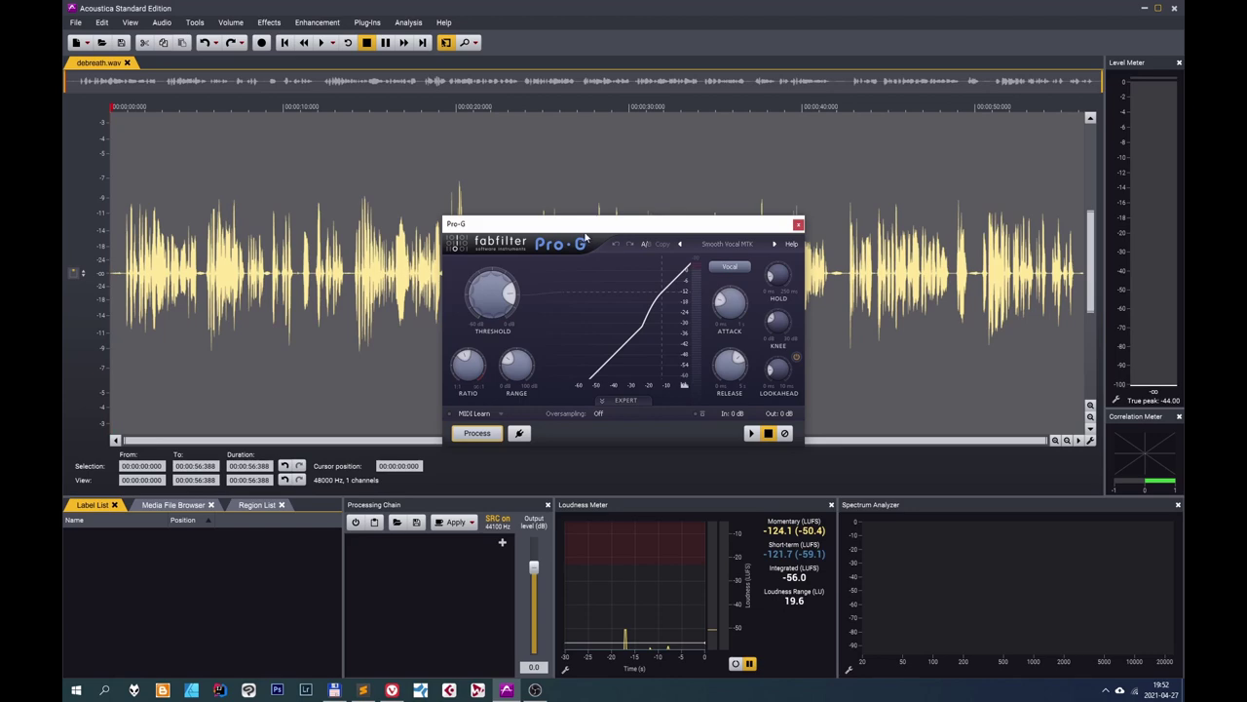
left_click_drag(585, 237, 783, 369)
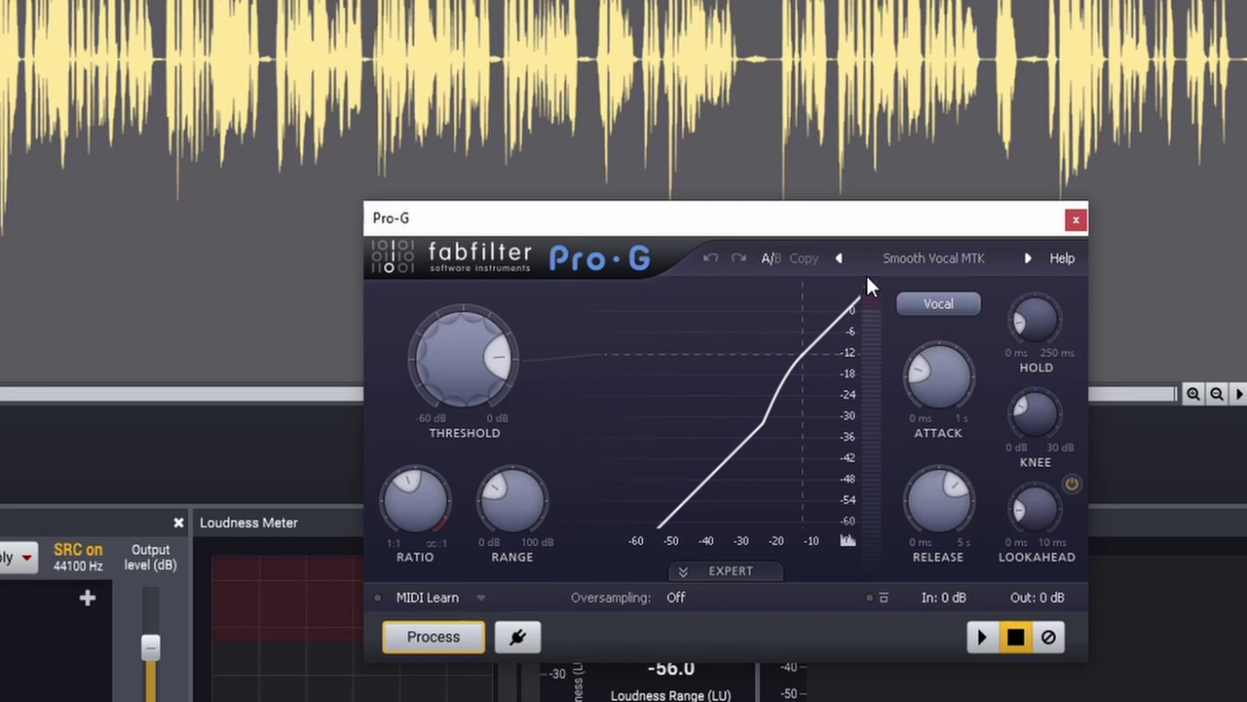
left_click(934, 260)
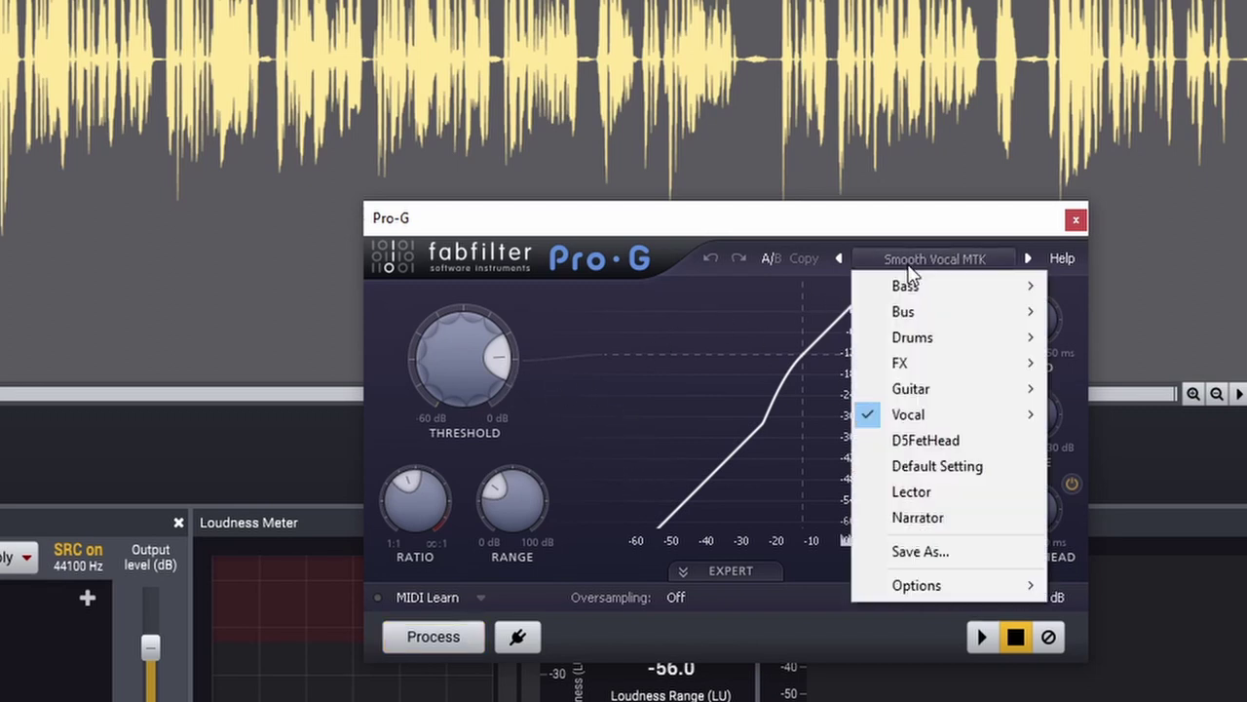
left_click(952, 468)
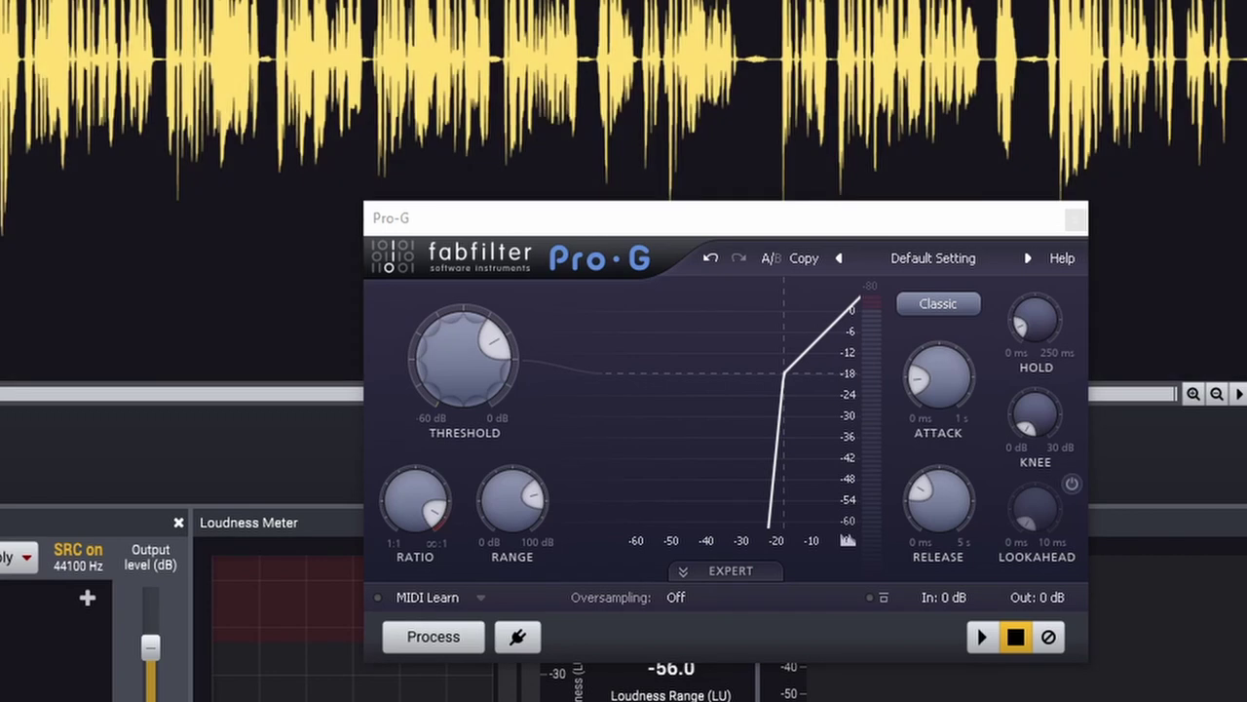
Preview the recording through Pro-G's default gate settings from about 11 s, and stop playback.
mouse_move(456, 359)
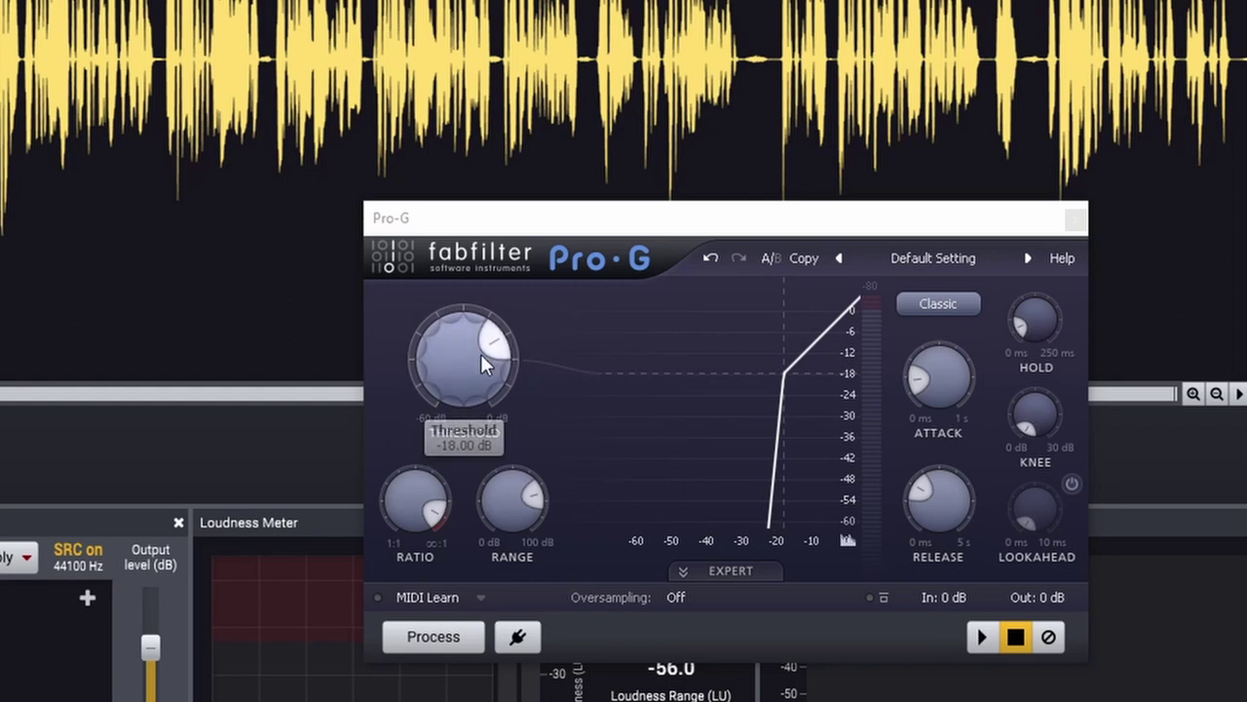
left_click(984, 636)
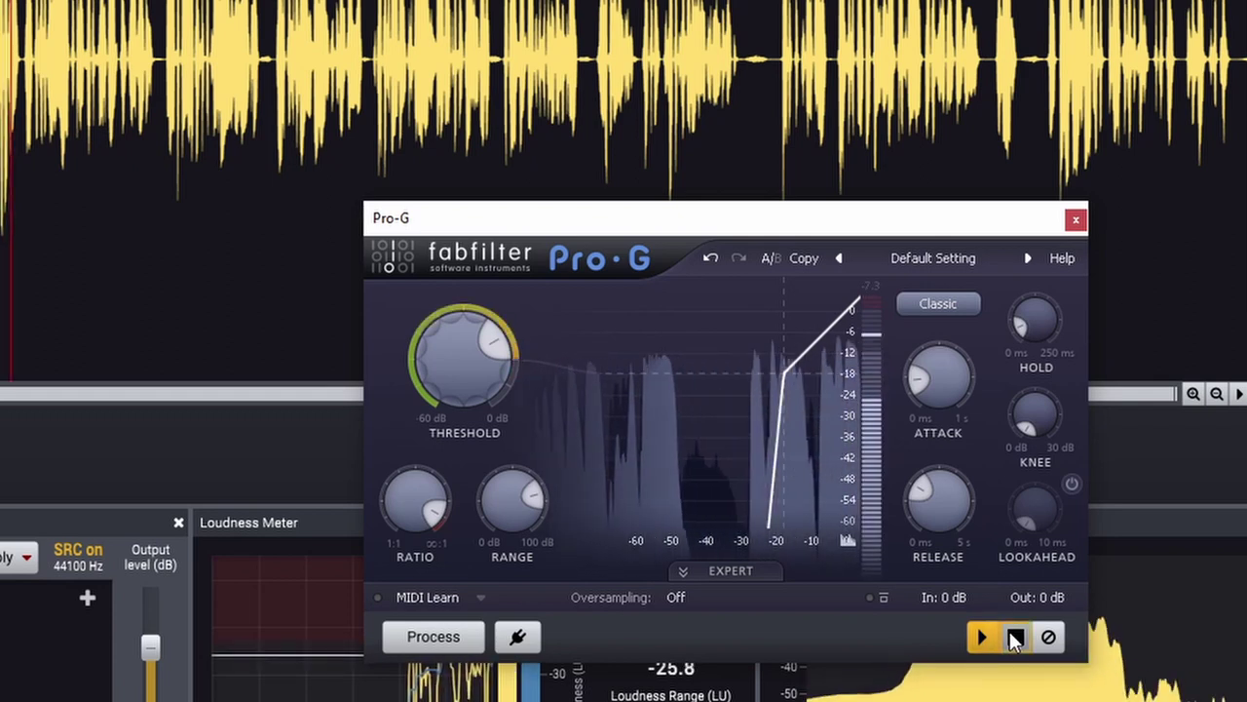
left_click(1014, 638)
Lower the Pro-G Threshold to -34.29 dB while previewing the recording.
mouse_move(493, 383)
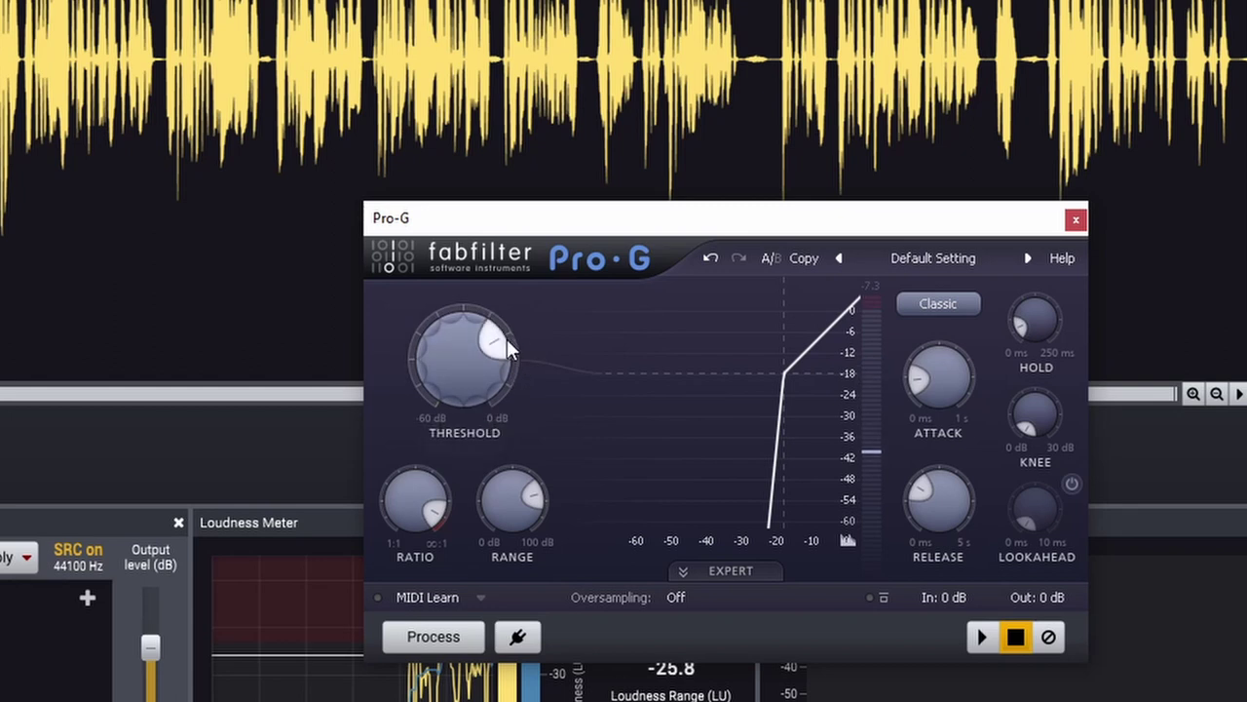
mouse_move(502, 345)
mouse_move(389, 518)
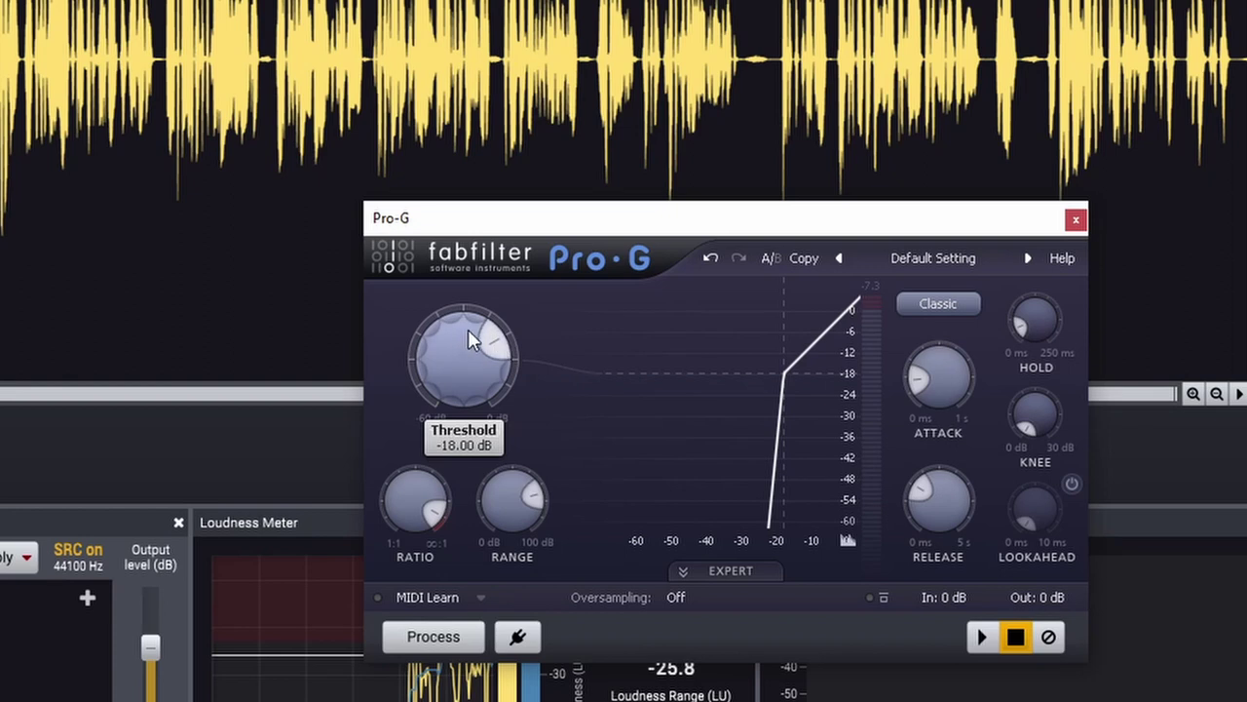
mouse_move(469, 332)
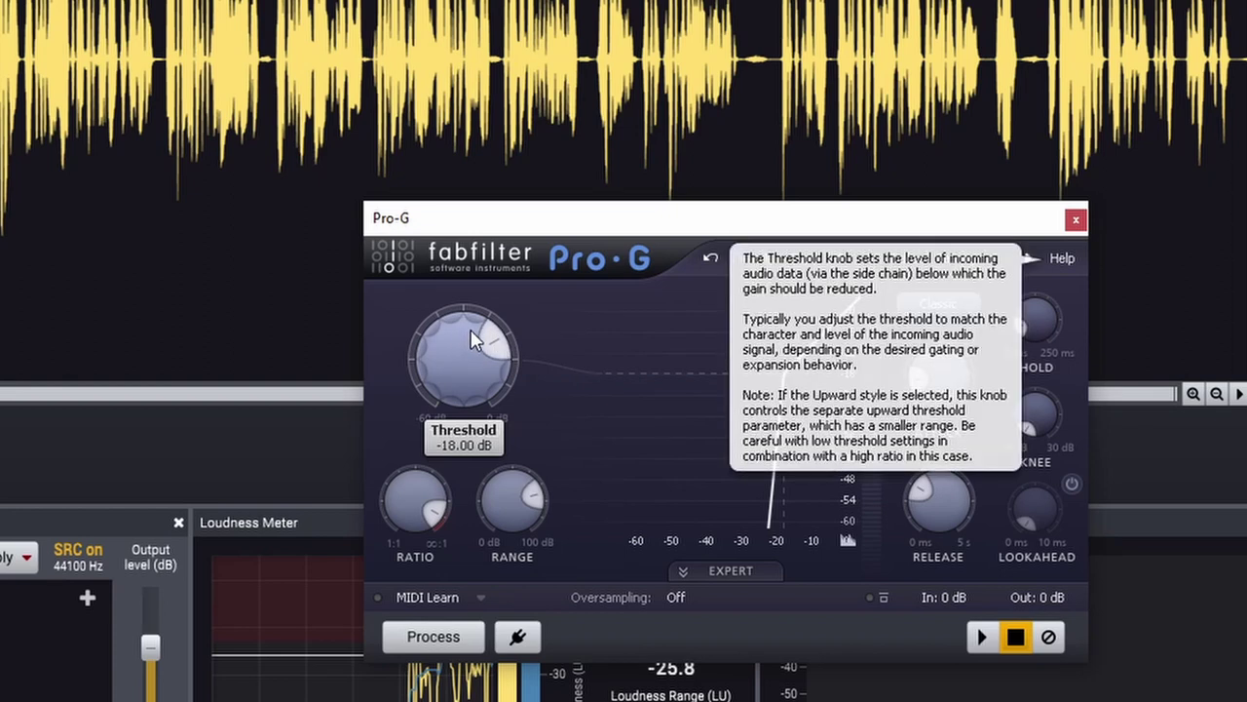
left_click_drag(470, 332, 493, 356)
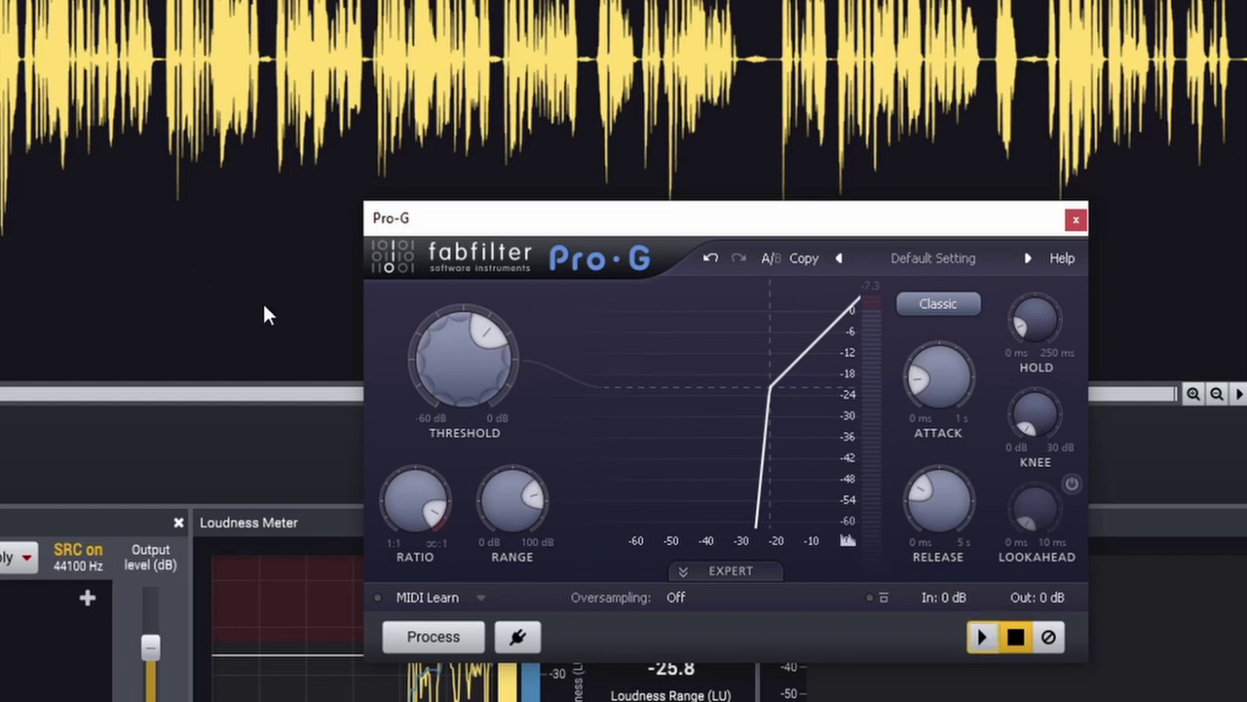
mouse_move(499, 343)
left_click(982, 637)
left_click_drag(486, 367, 552, 437)
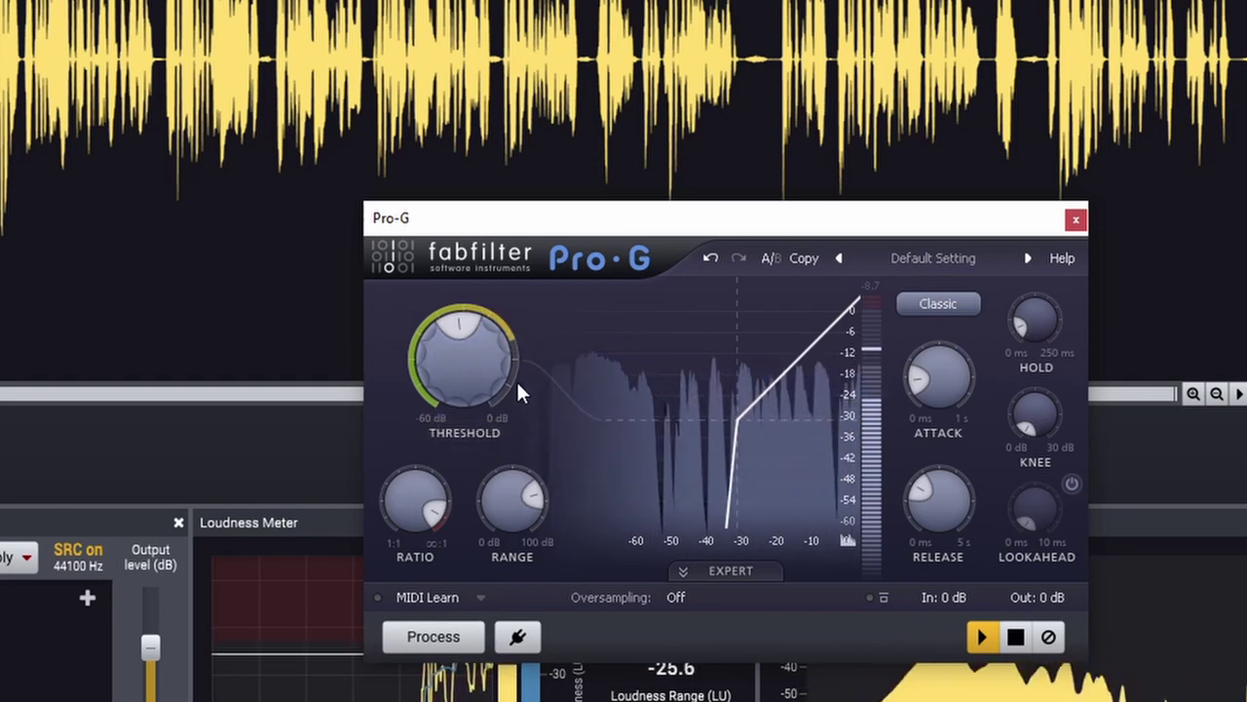
mouse_move(499, 370)
left_mouse_down()
mouse_move(523, 395)
mouse_move(500, 378)
left_mouse_up()
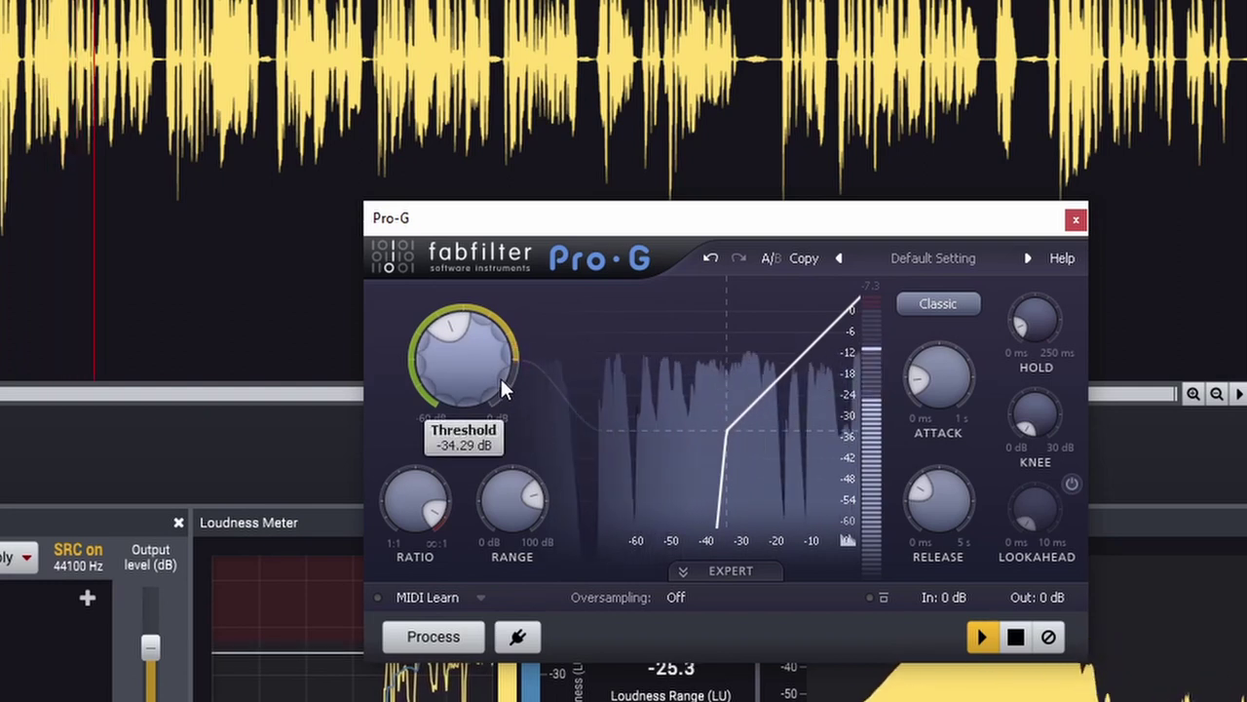
Fine-tune the Pro-G Threshold down to -36.72 dB during playback.
mouse_move(501, 378)
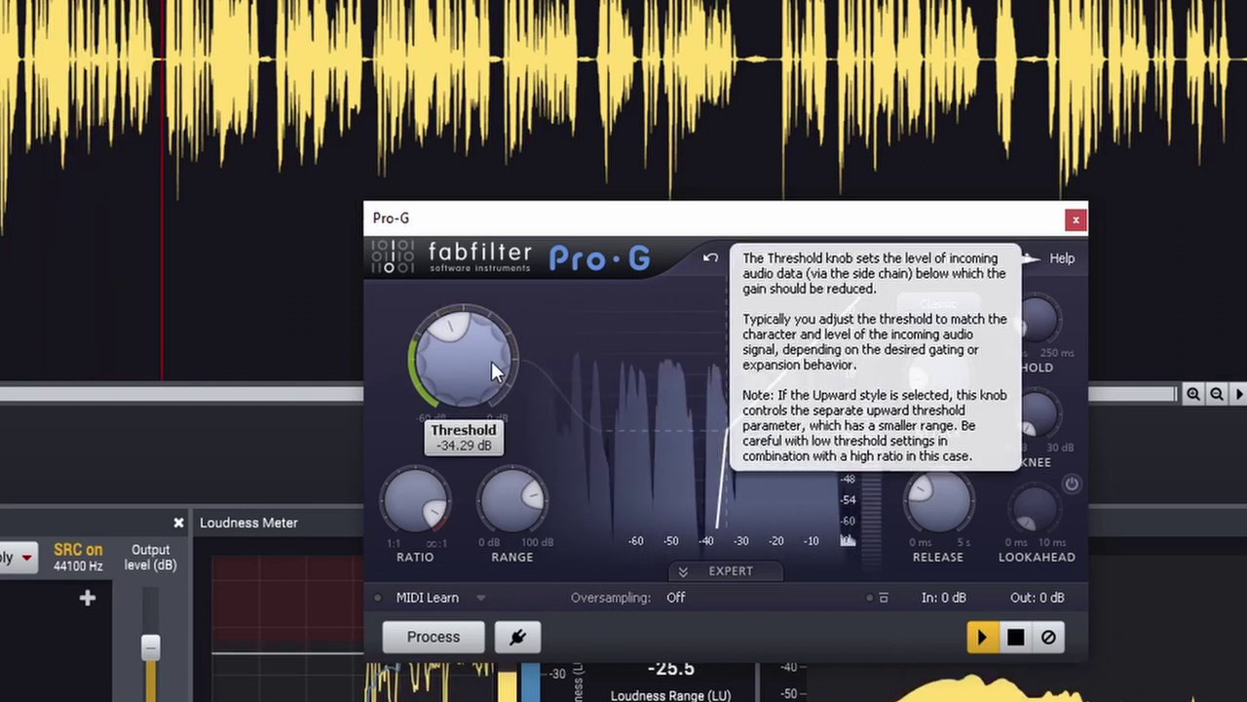
left_click_drag(492, 362, 505, 373)
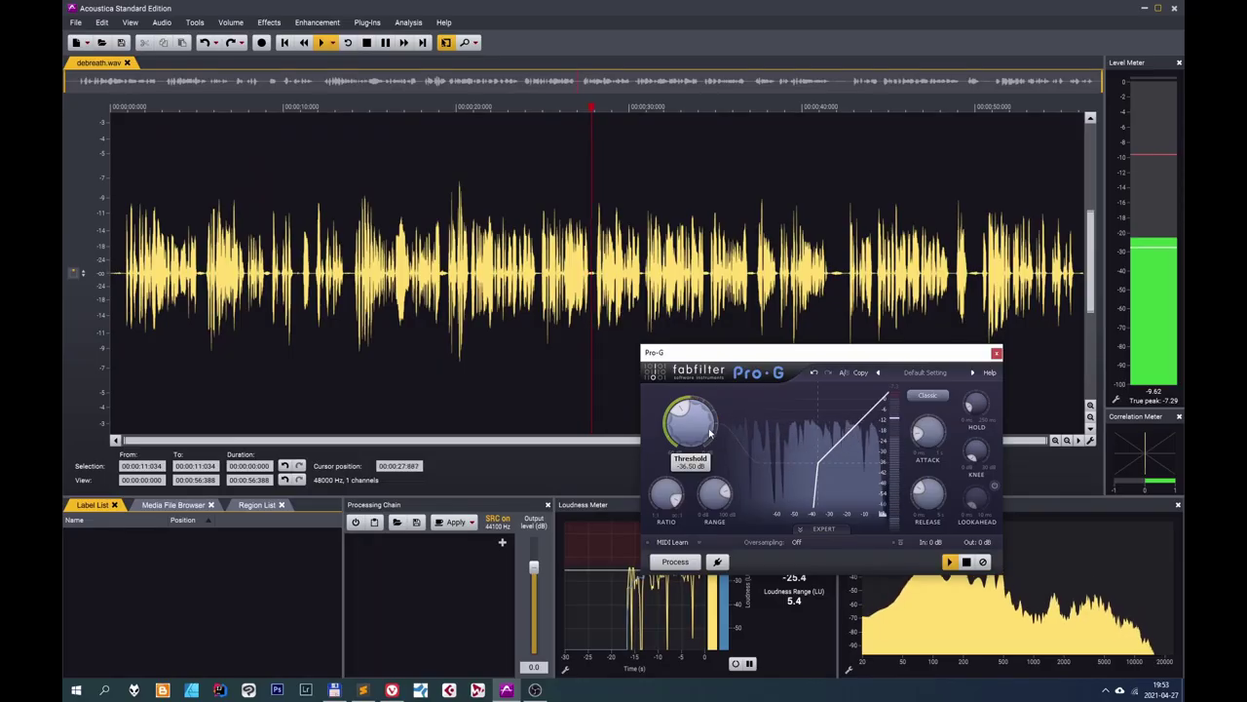
mouse_move(504, 374)
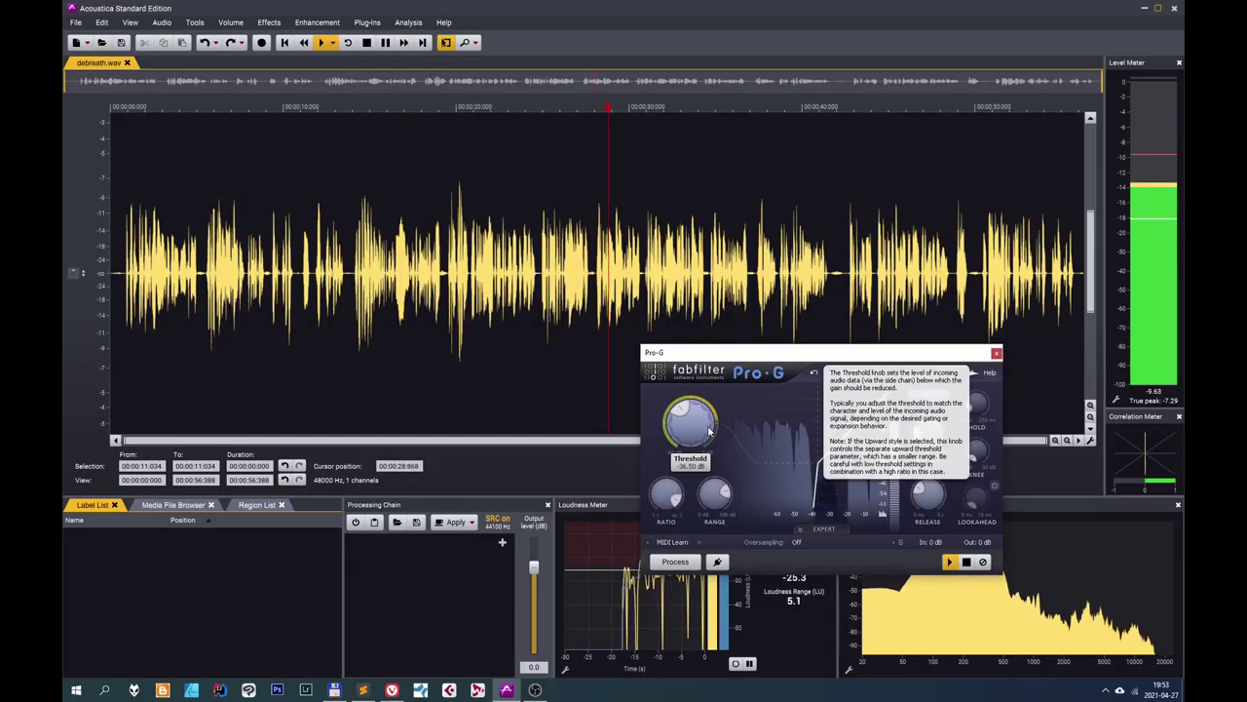
left_click_drag(709, 431, 713, 435)
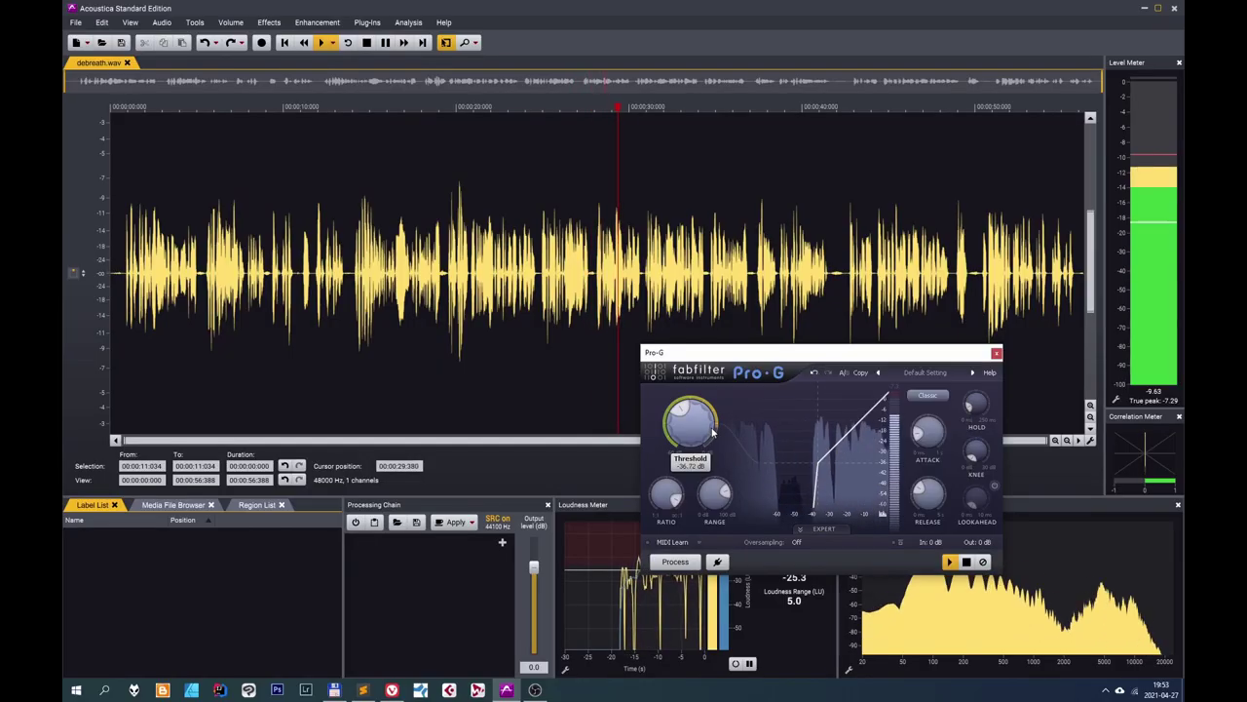
Stop playback and preview the recording through Pro-G from about 41 s.
left_click(965, 562)
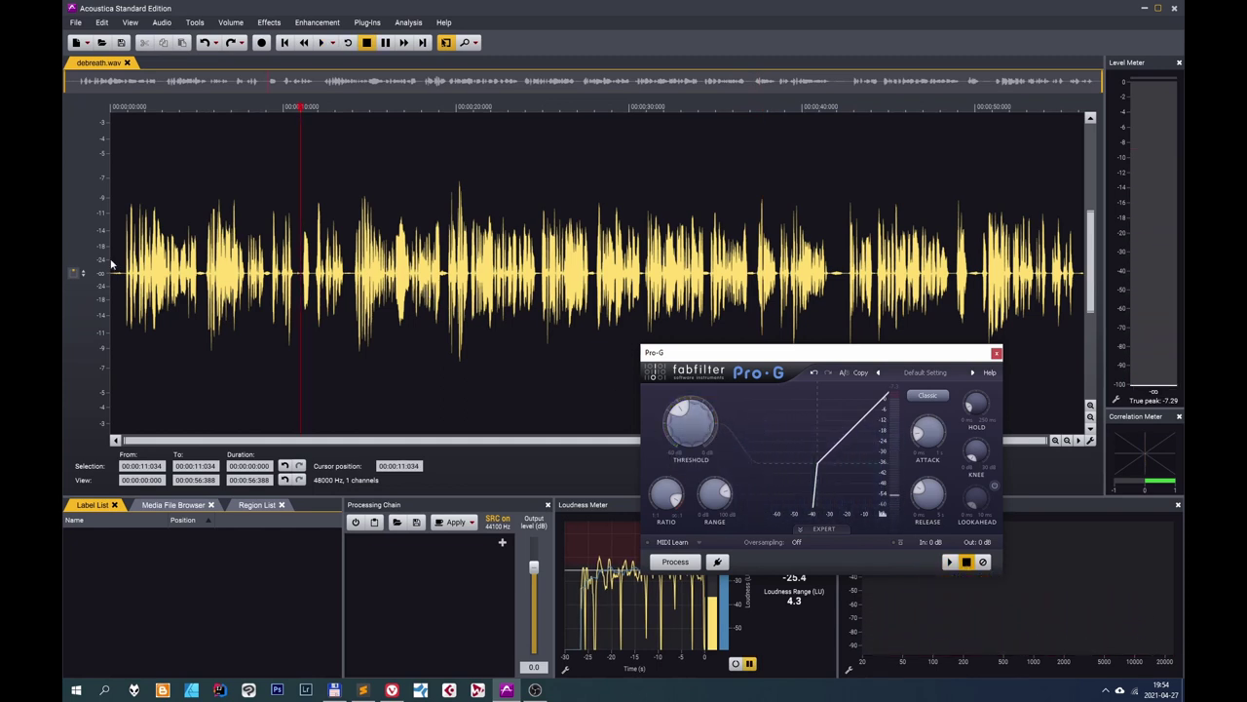
left_click(420, 153)
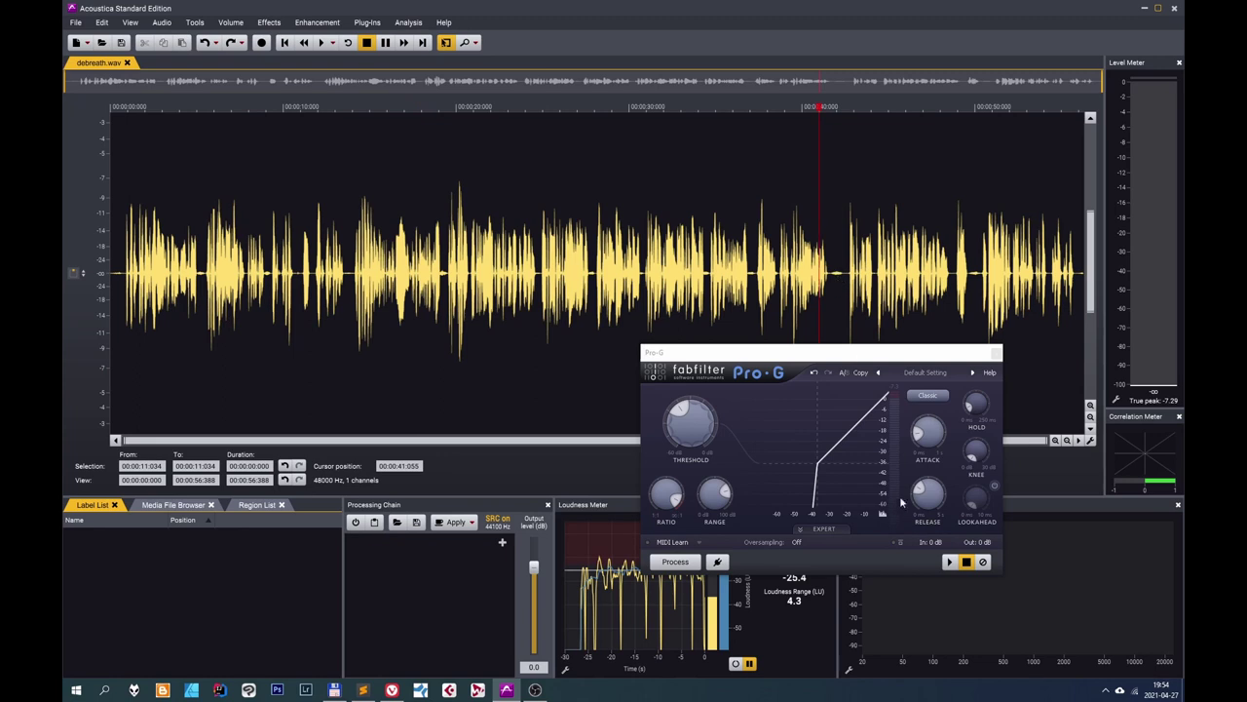
left_click(951, 562)
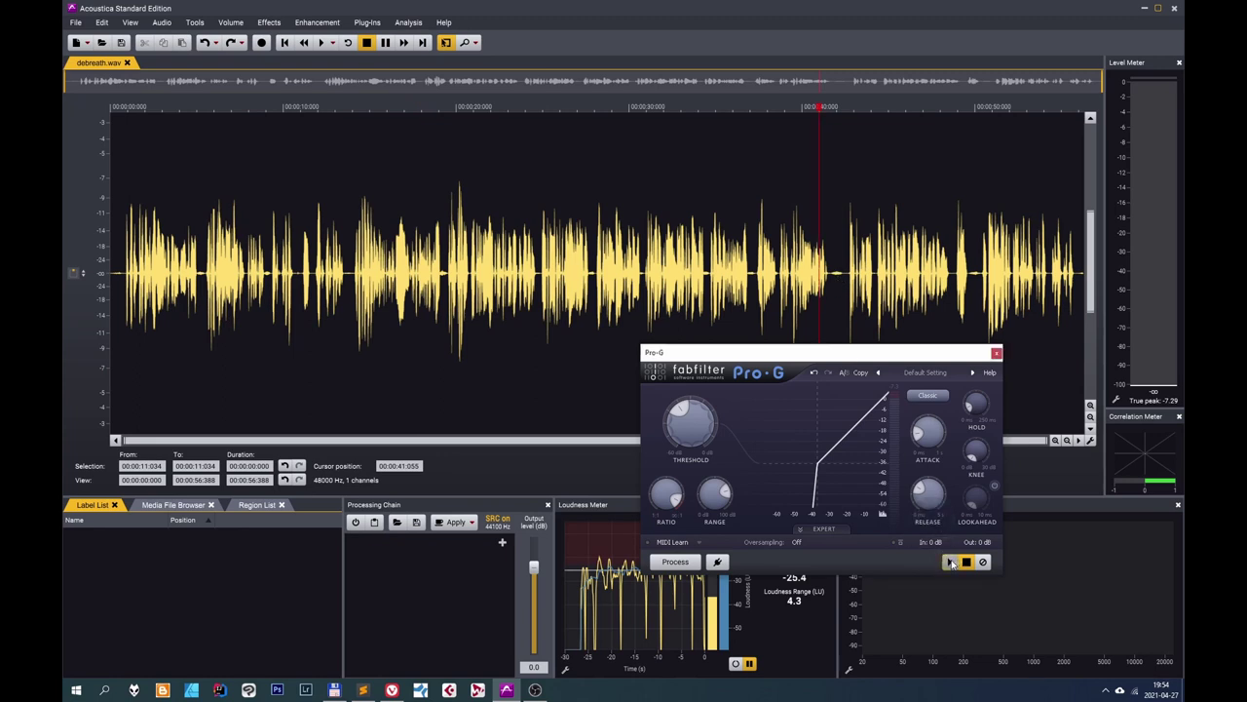
left_click(965, 562)
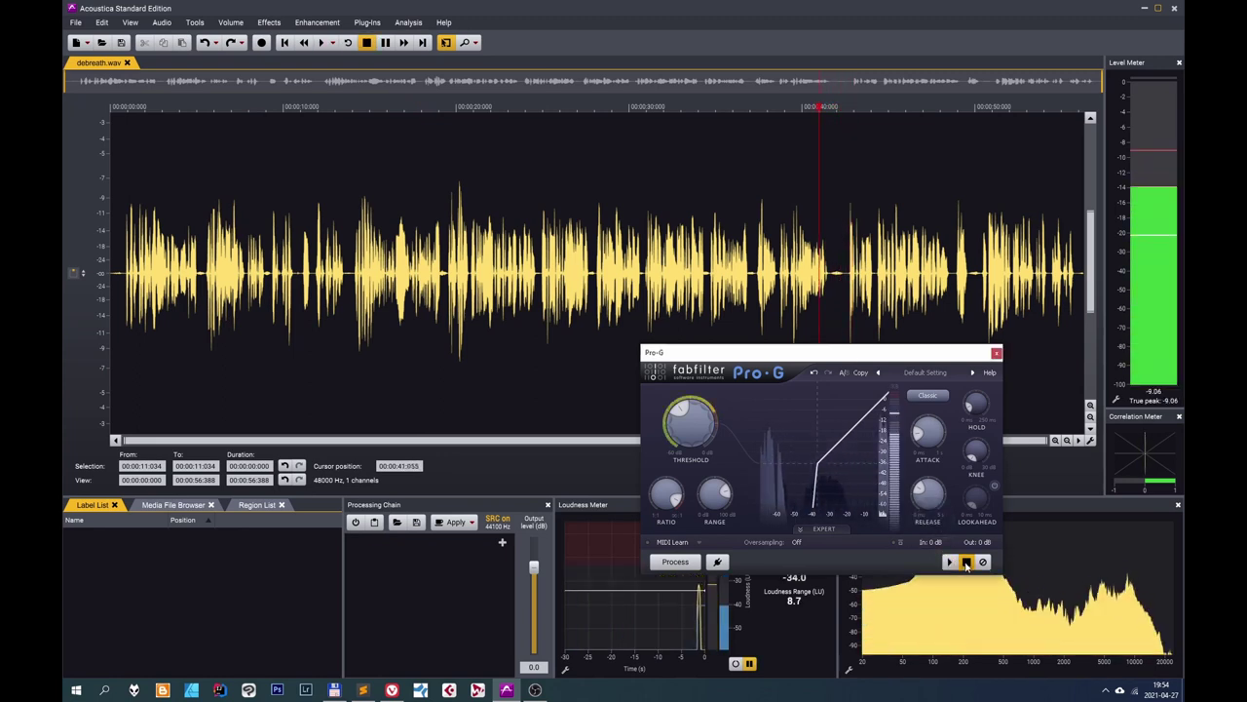
Lower the Pro-G Ratio to 4.73:1 and preview the gated recording, stopping playback.
mouse_move(666, 498)
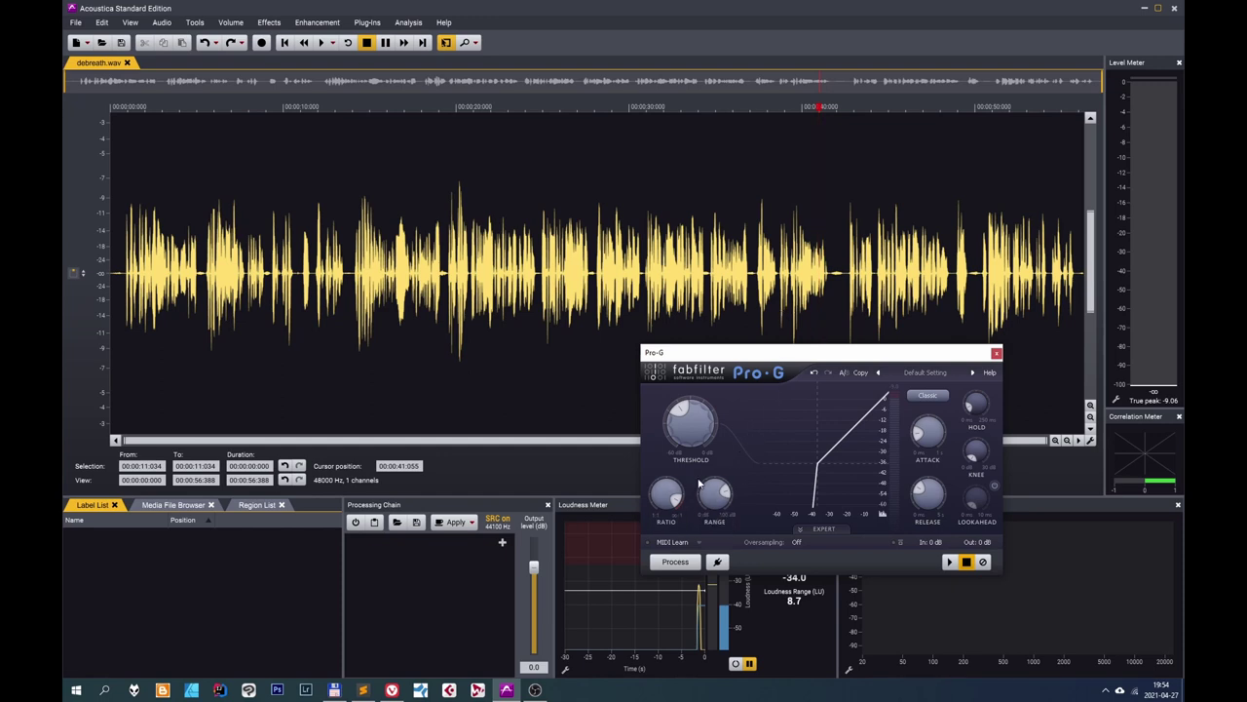
mouse_move(710, 485)
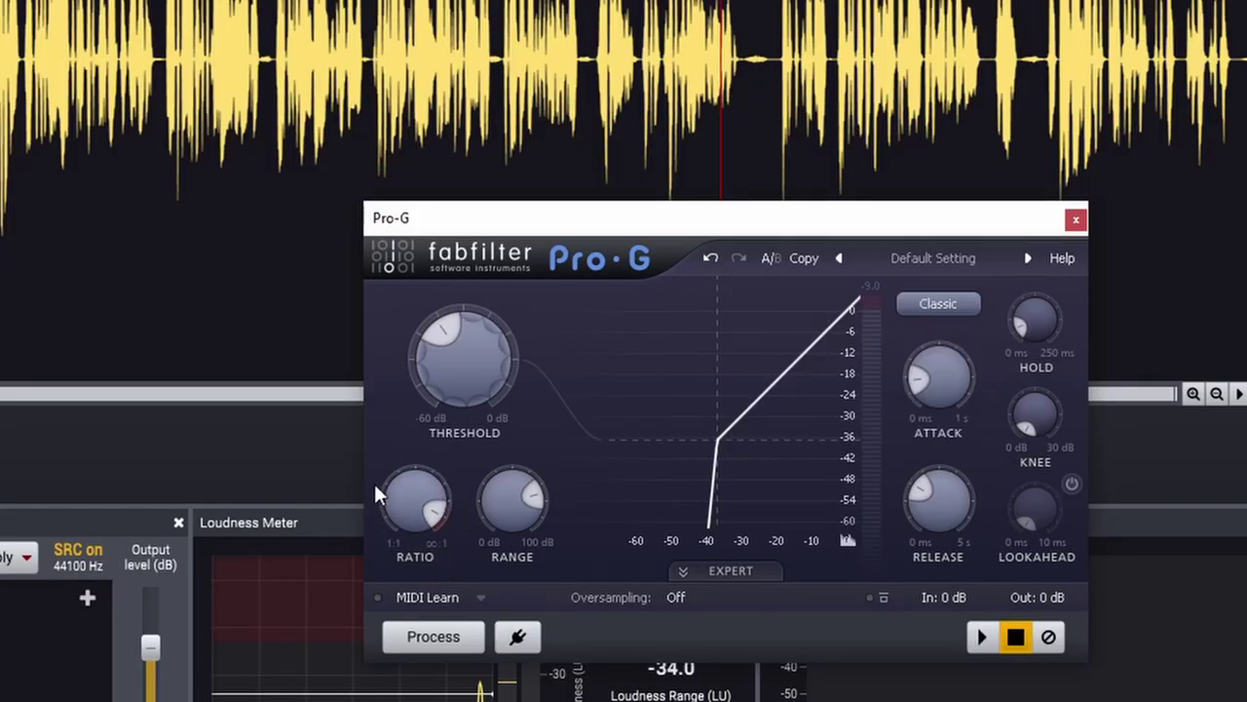
mouse_move(409, 497)
mouse_move(439, 512)
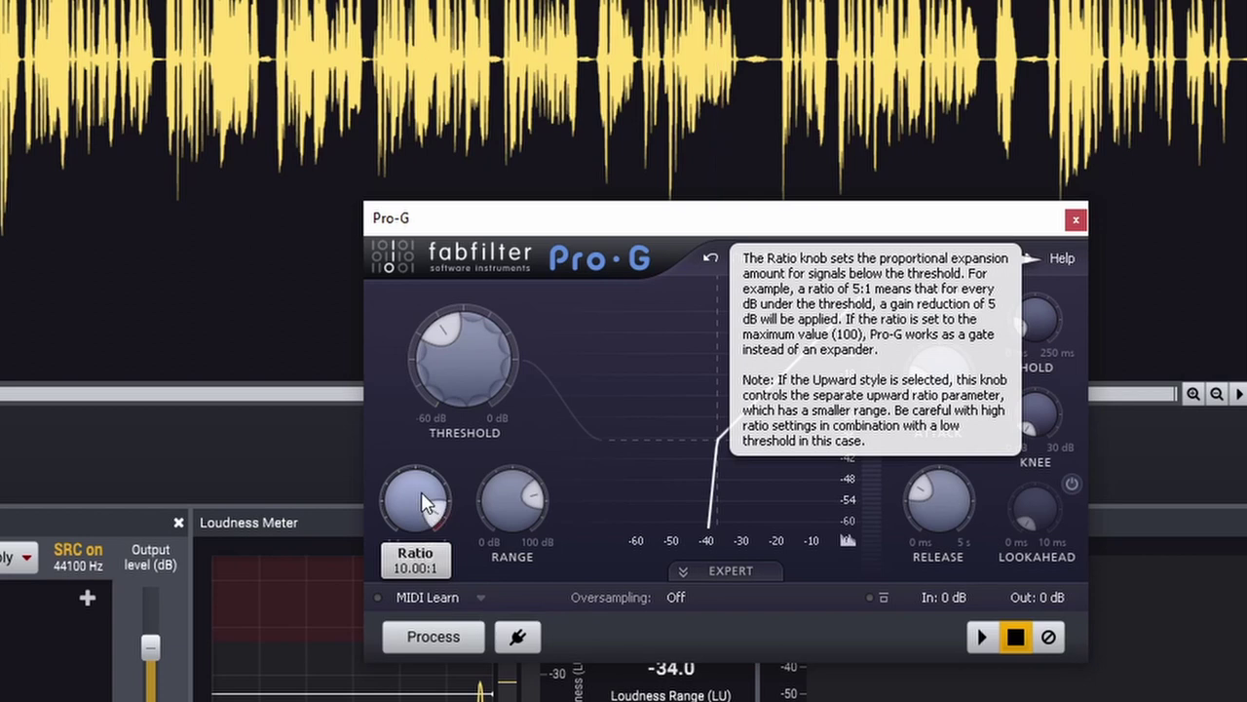
left_click_drag(429, 503, 442, 598)
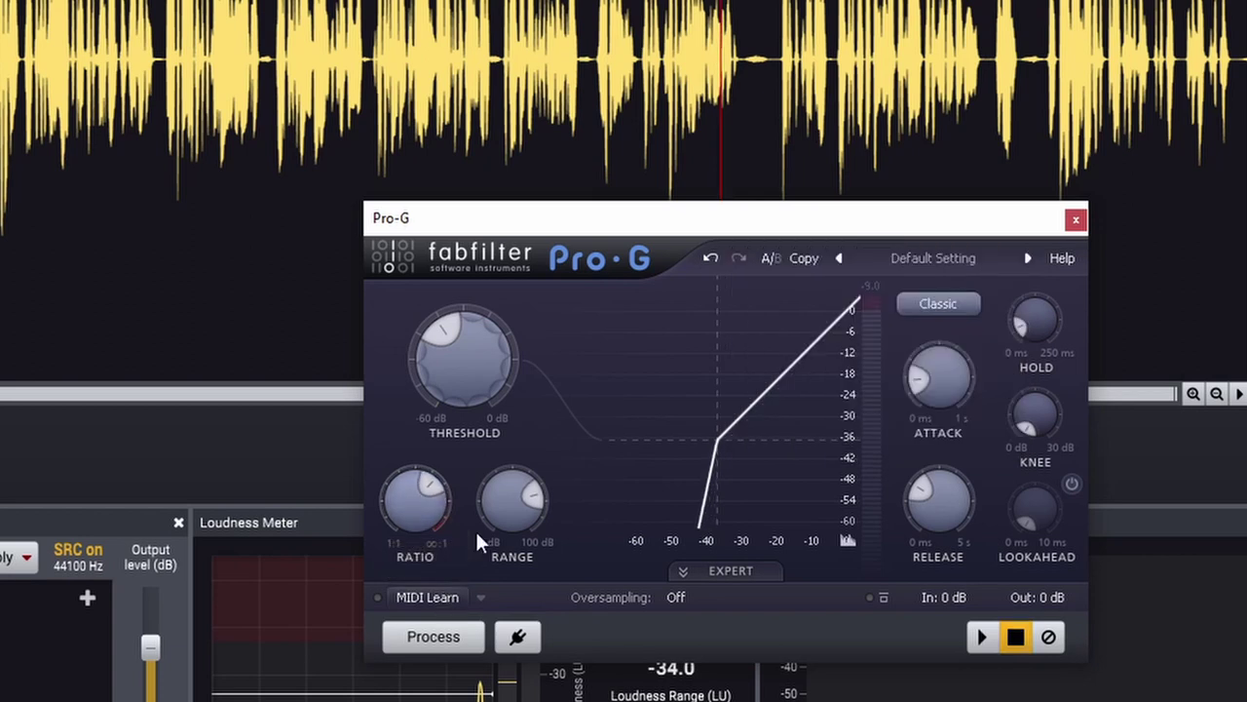
left_click(982, 636)
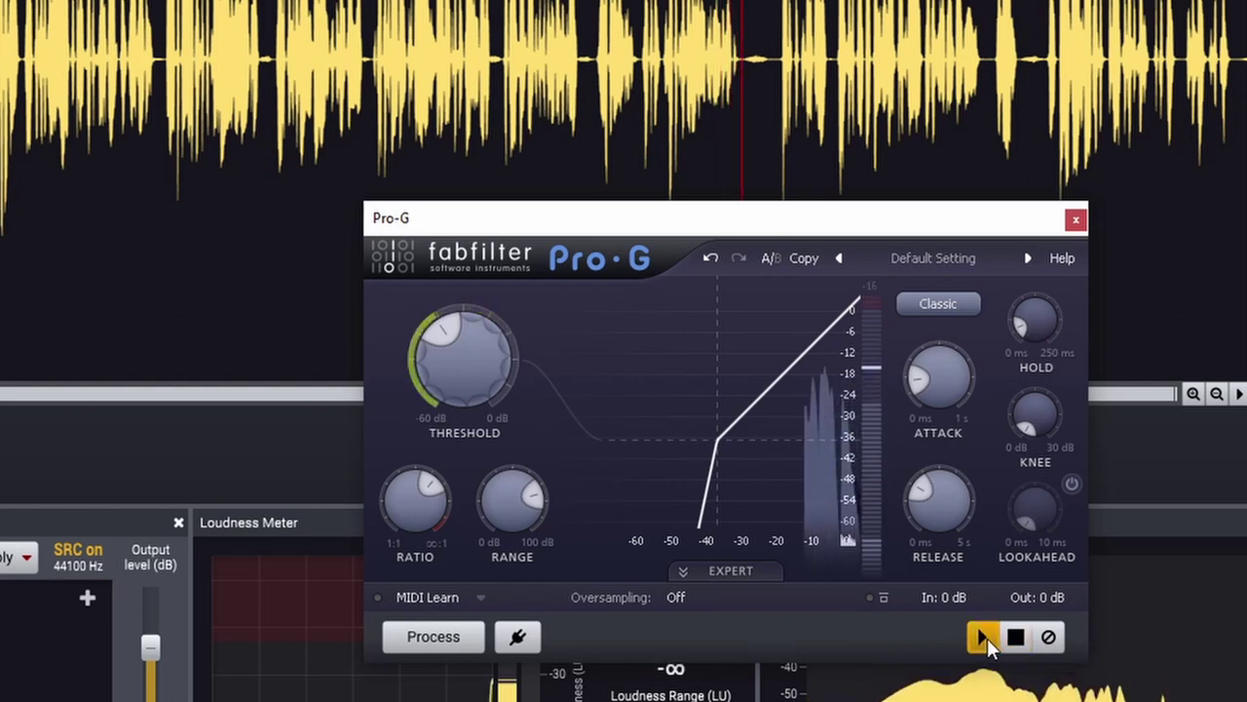
left_click(1013, 637)
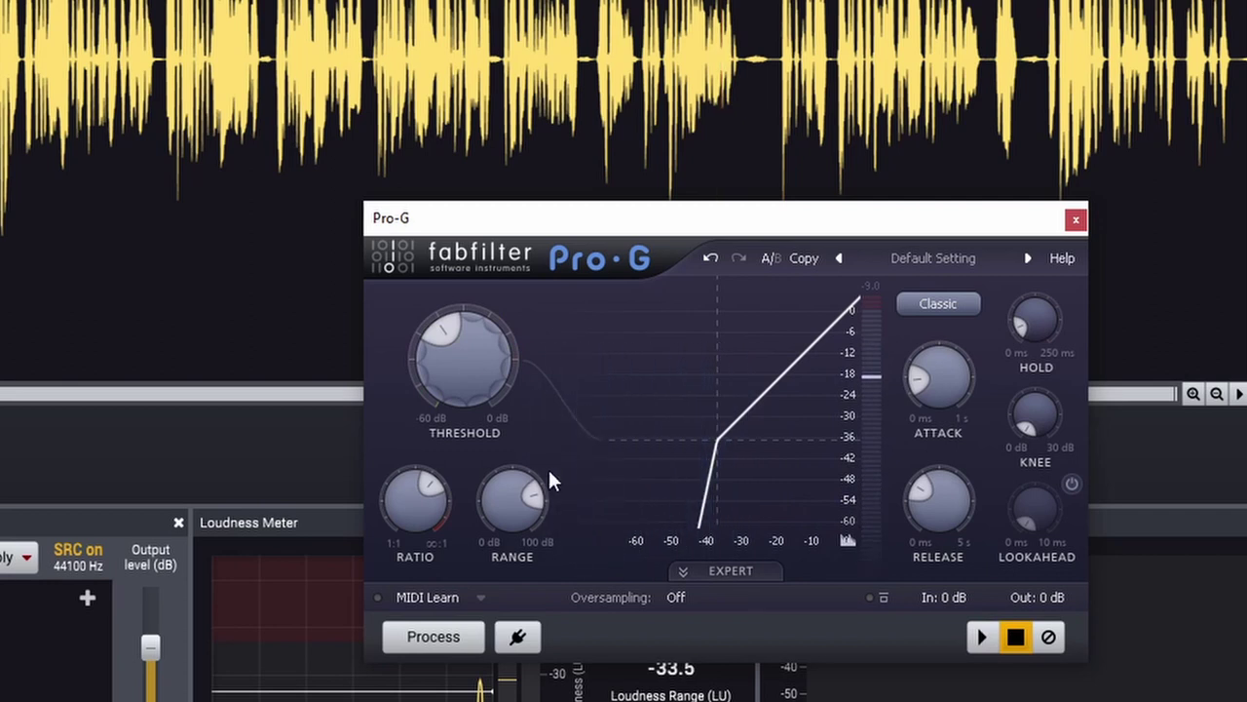
Lower the Pro-G Range well below 50 dB, preview the result, and stop playback.
mouse_move(531, 497)
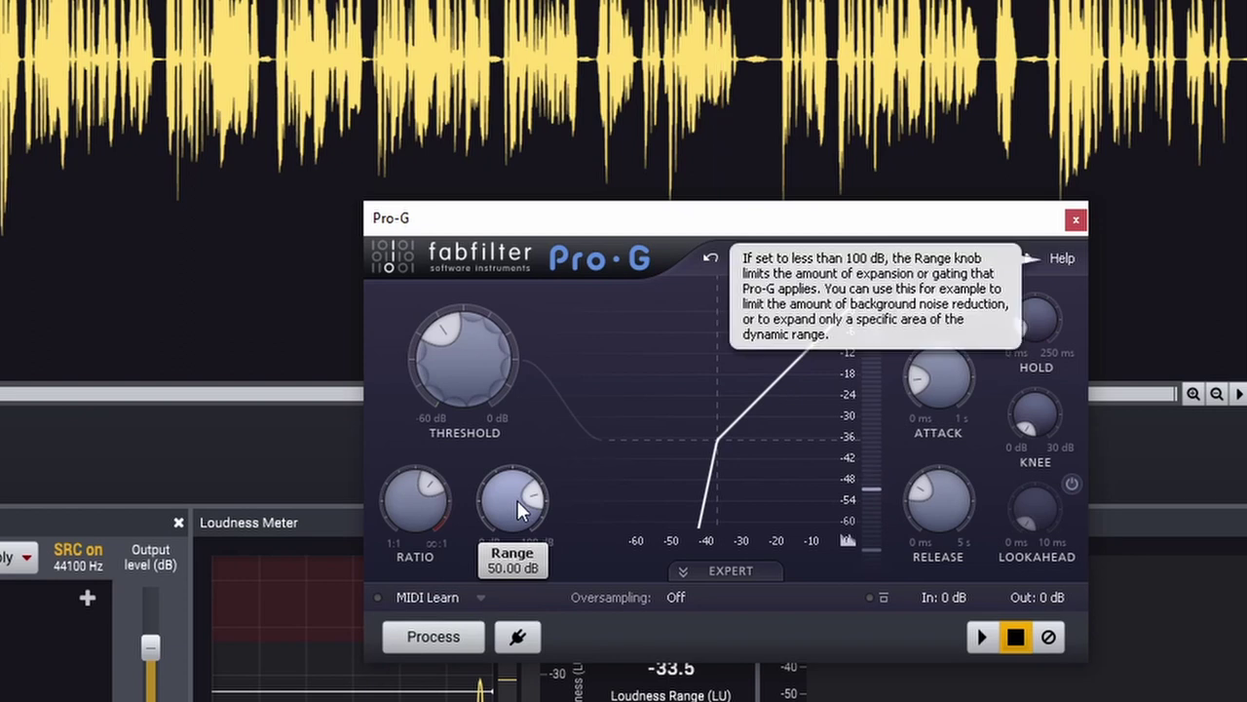
left_click_drag(517, 500, 542, 606)
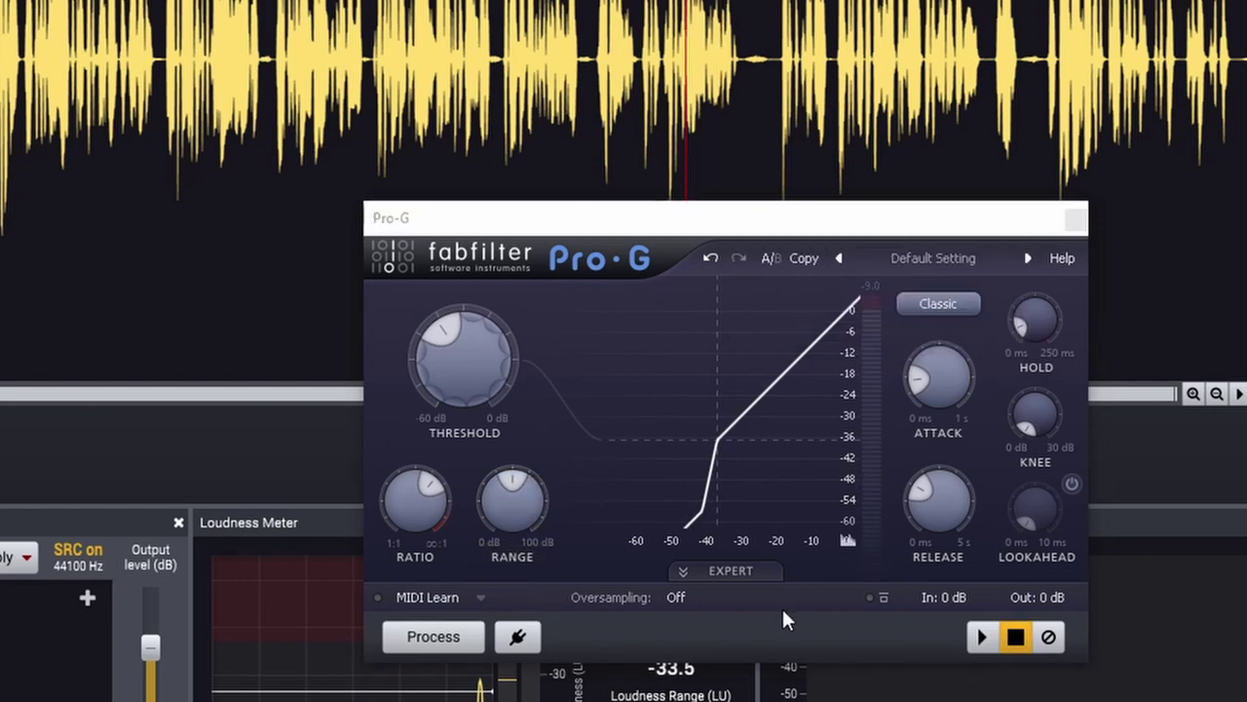
left_click(985, 635)
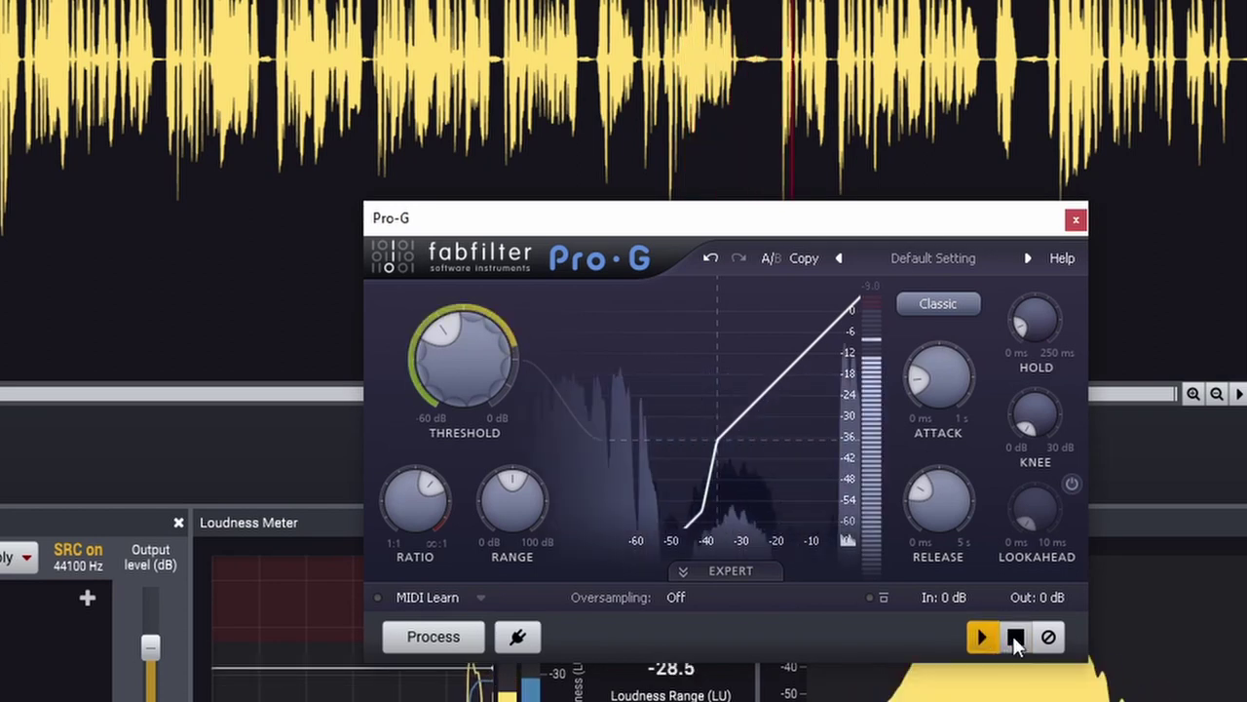
left_click(1013, 637)
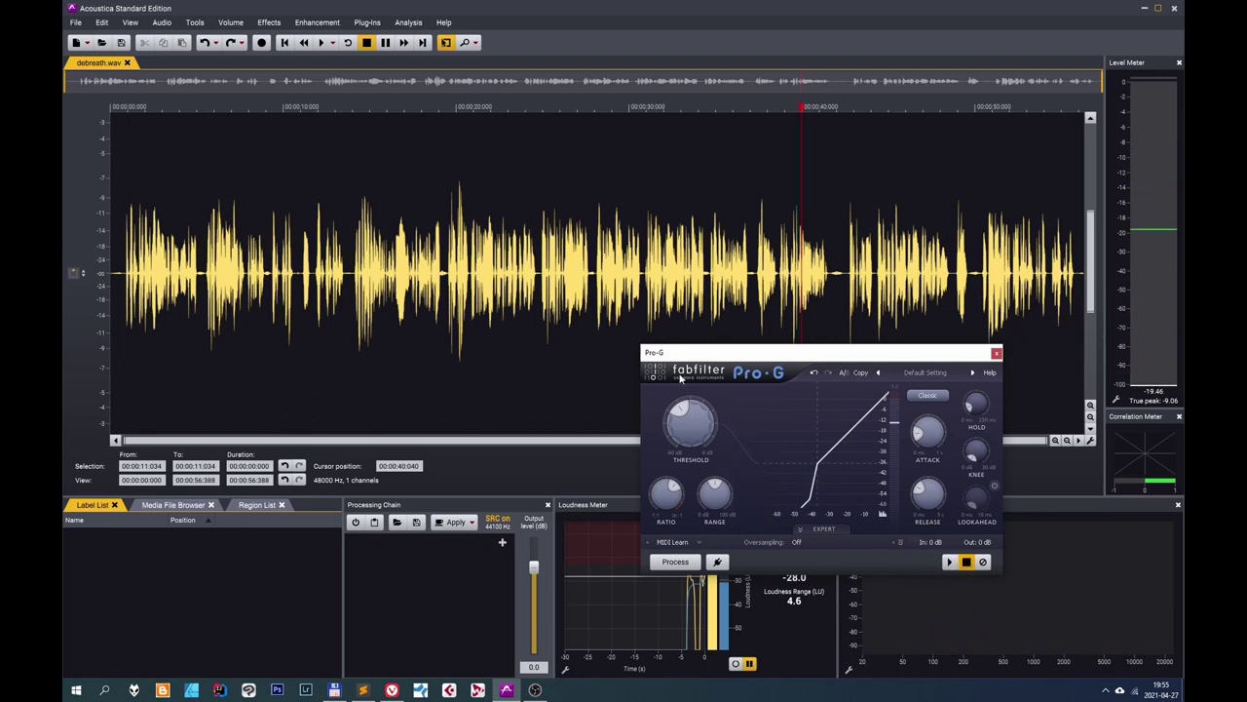
Select the passage from about 18.2 s to 20.5 s around a breath and preview it through the gate.
left_click(435, 108)
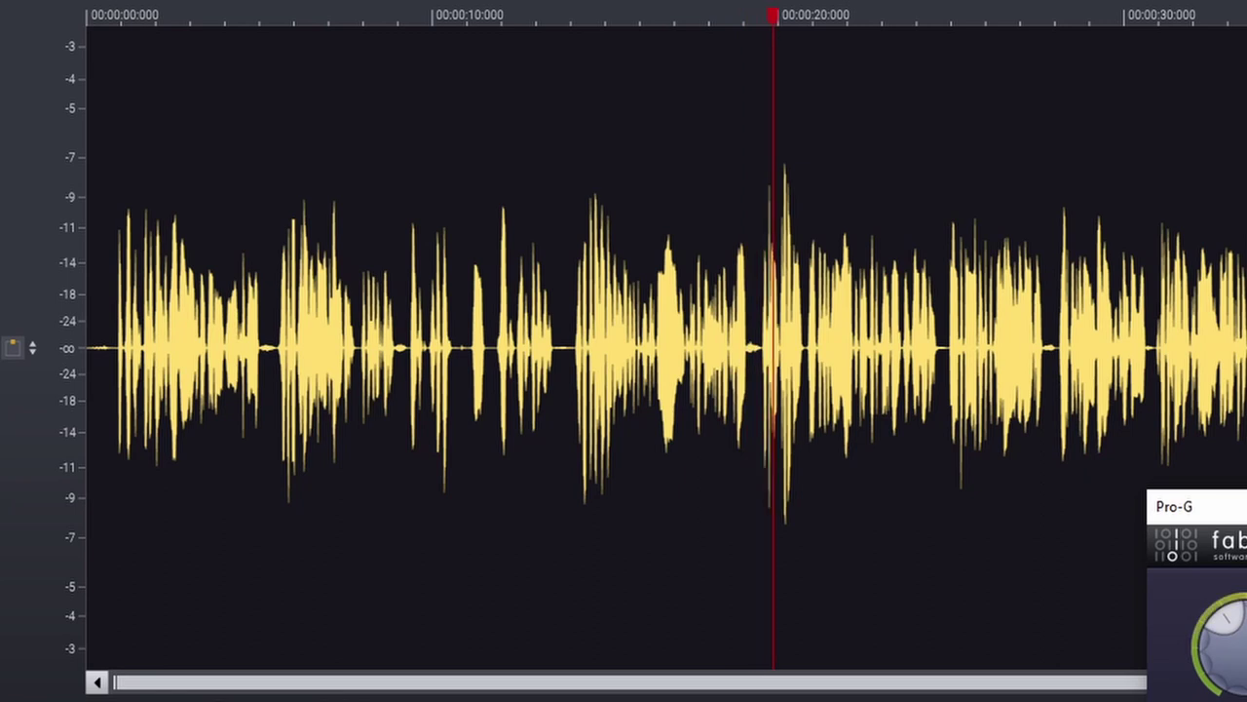
key("space")
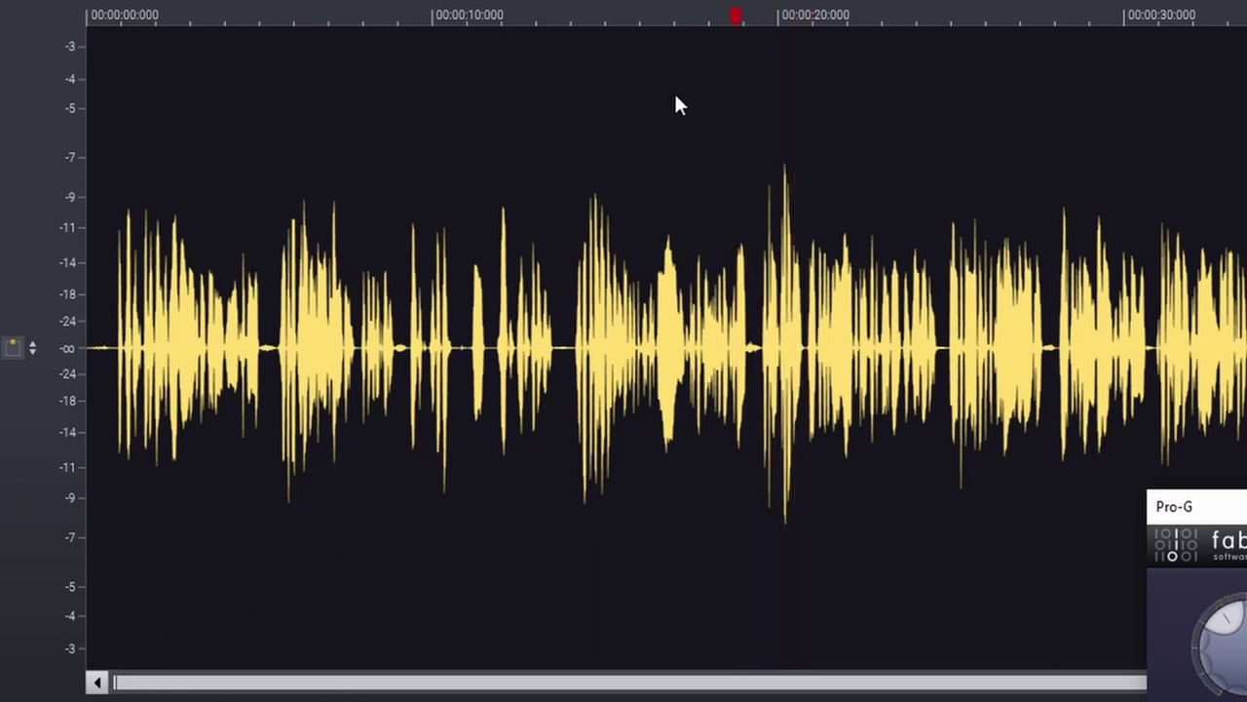
mouse_move(715, 123)
left_mouse_down()
mouse_move(791, 149)
mouse_move(796, 139)
left_mouse_up()
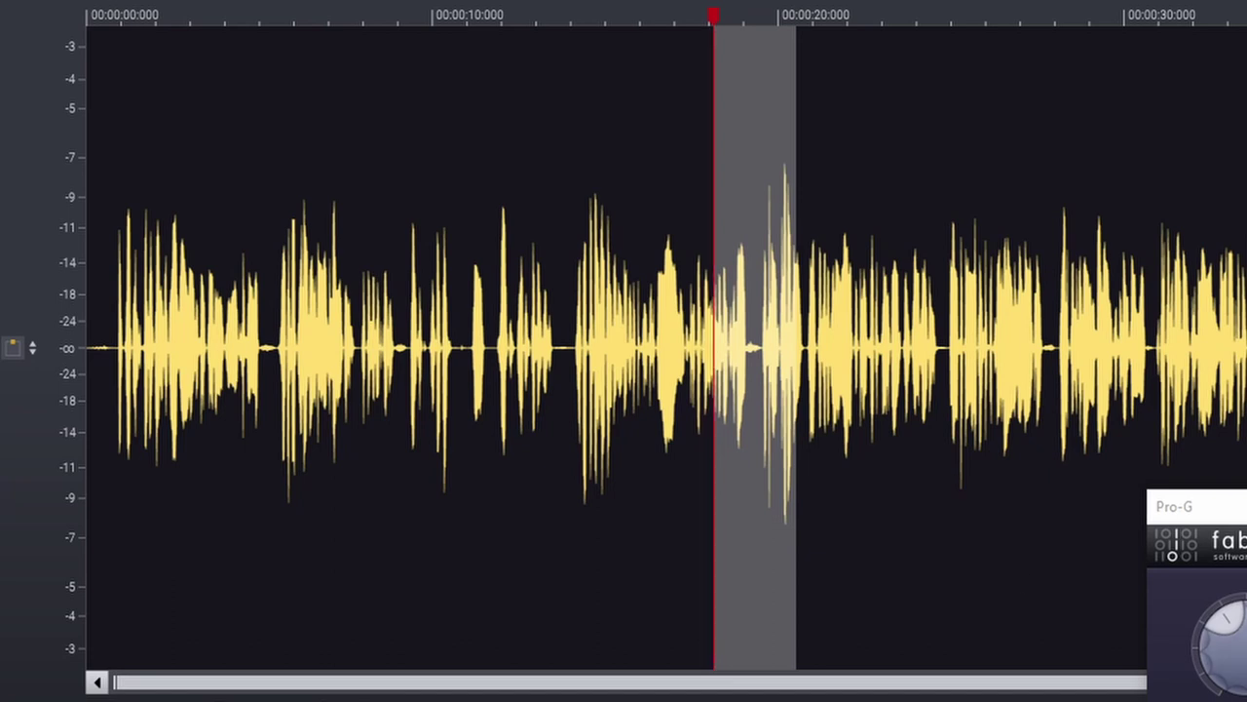
key("space")
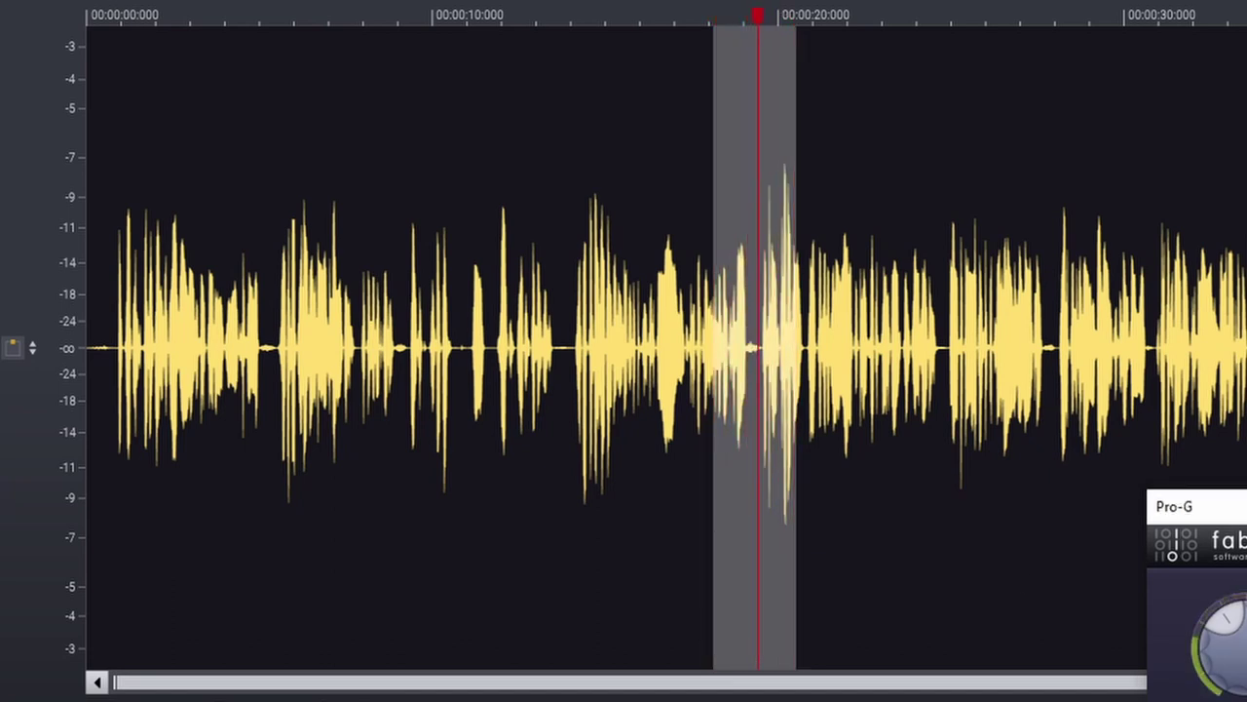
key("space")
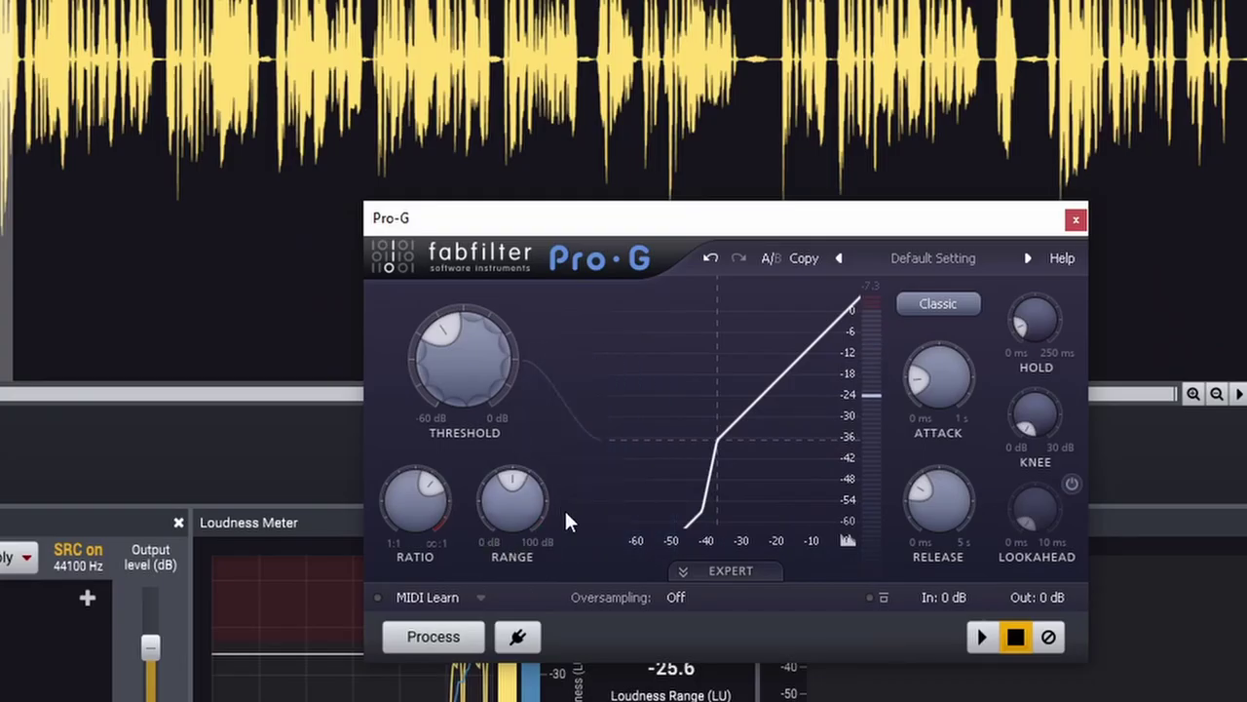
Raise the Pro-G Ratio slightly, set the Range to 30.47 dB, and preview the selected passage.
mouse_move(419, 496)
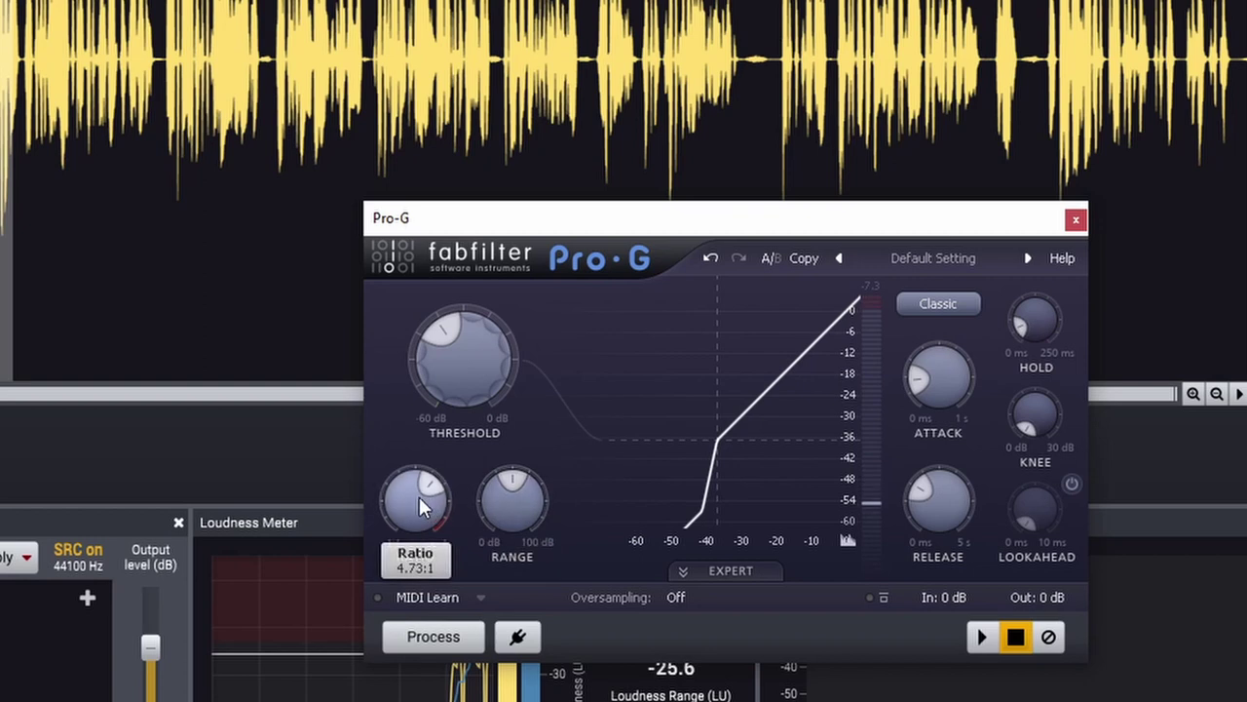
left_click_drag(419, 496, 420, 483)
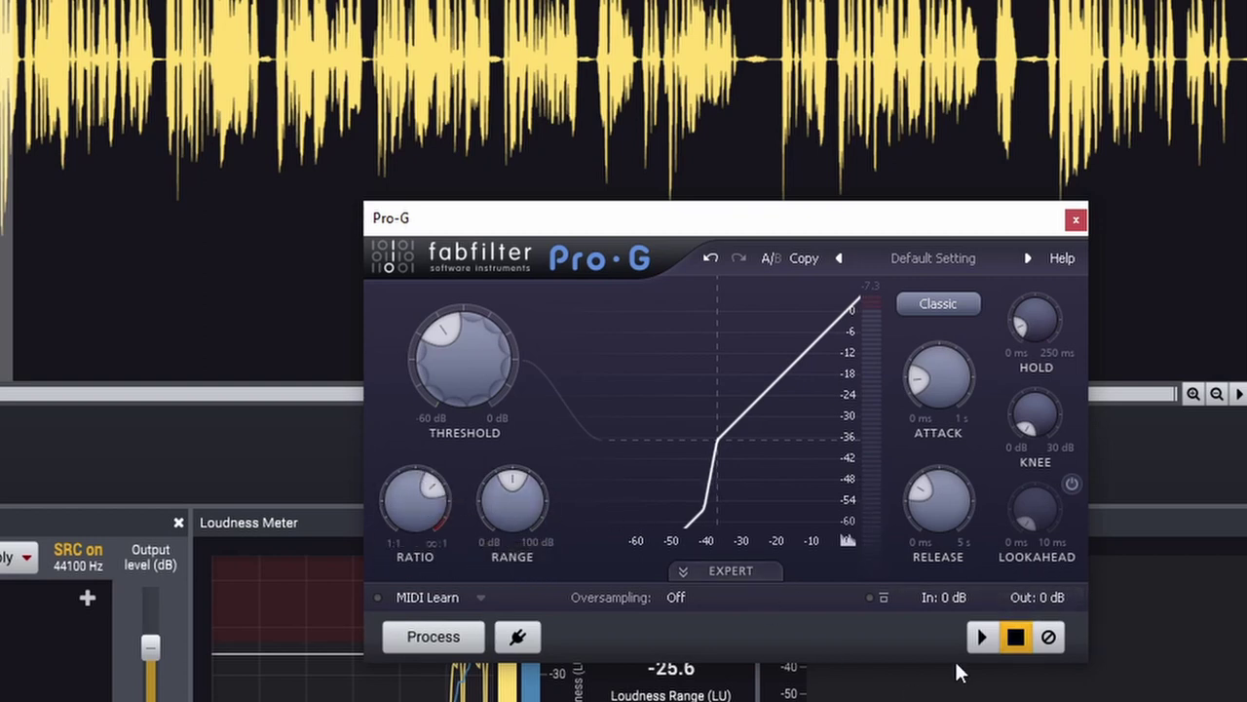
left_click_drag(517, 495, 530, 438)
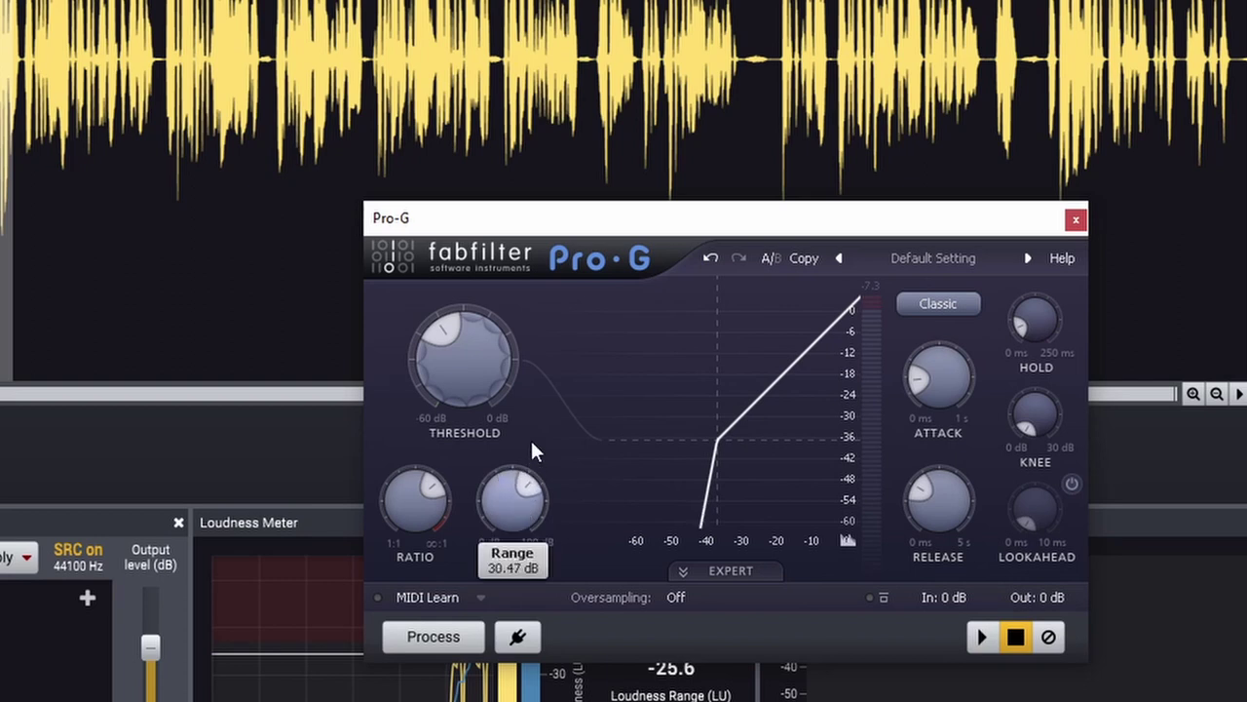
left_click(979, 638)
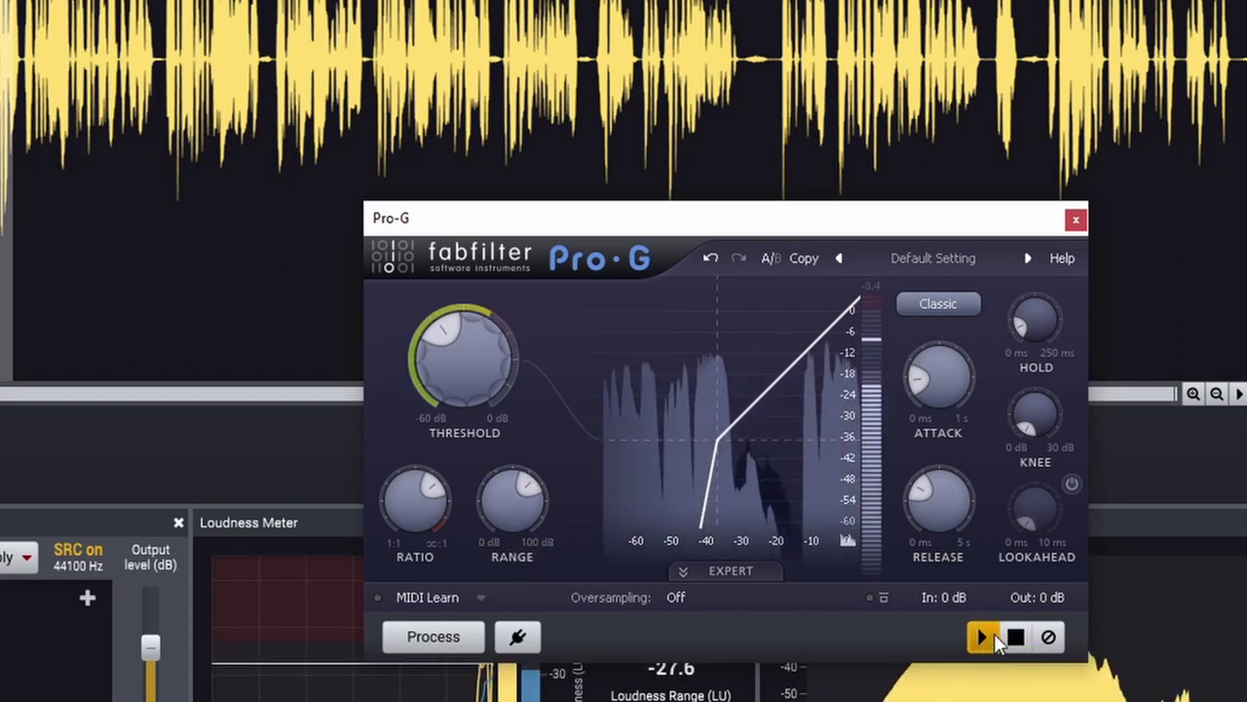
left_click(1014, 636)
Lower the Pro-G Attack to around its 0 ms minimum and preview the selected passage.
mouse_move(926, 378)
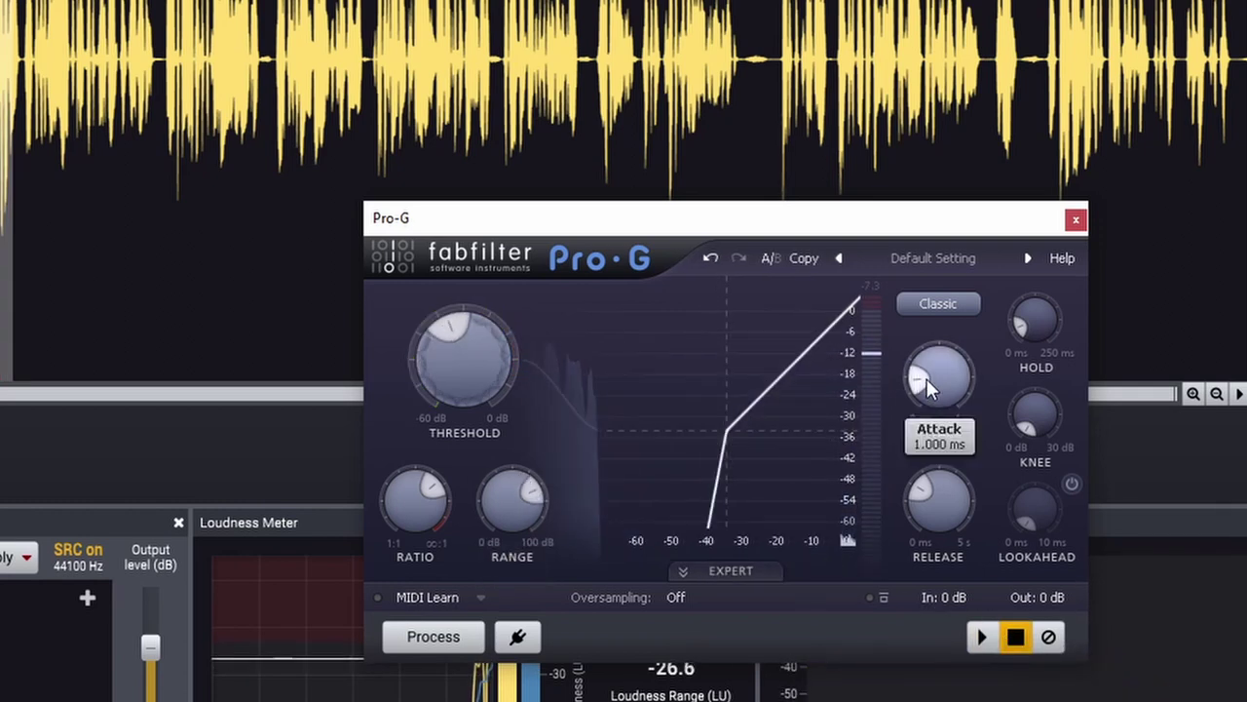
left_click_drag(934, 382, 935, 407)
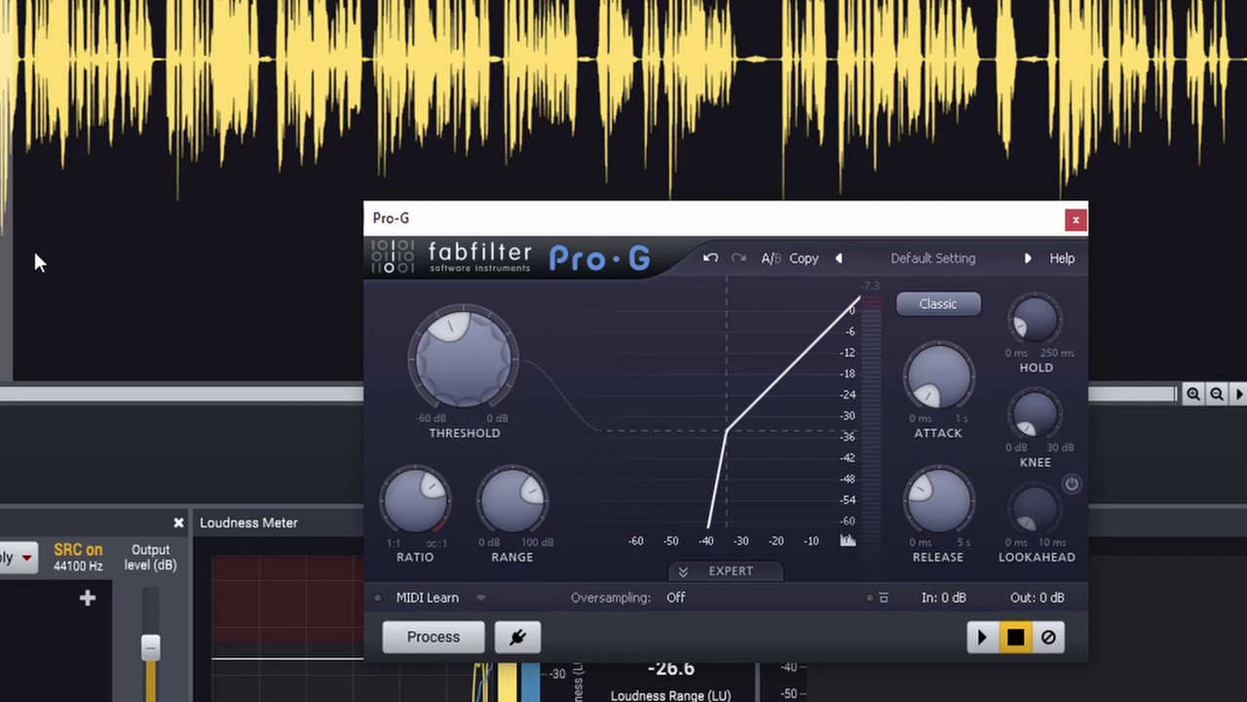
left_click(983, 636)
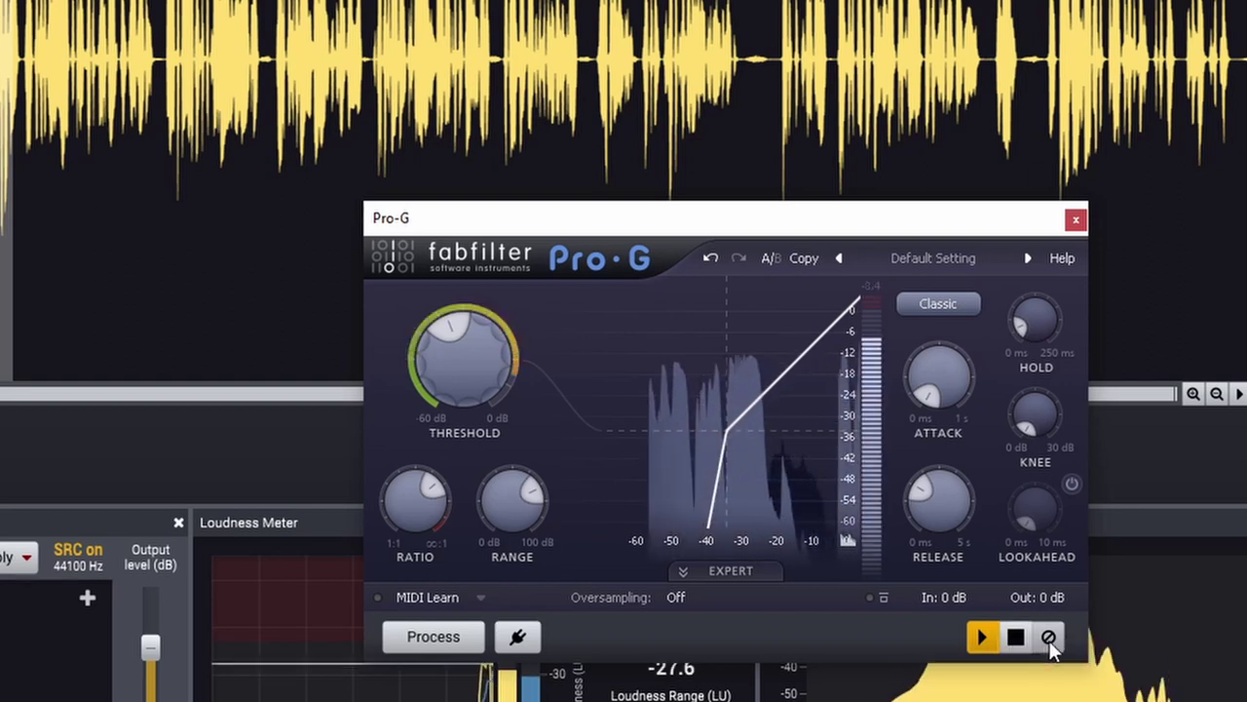
left_click(1016, 636)
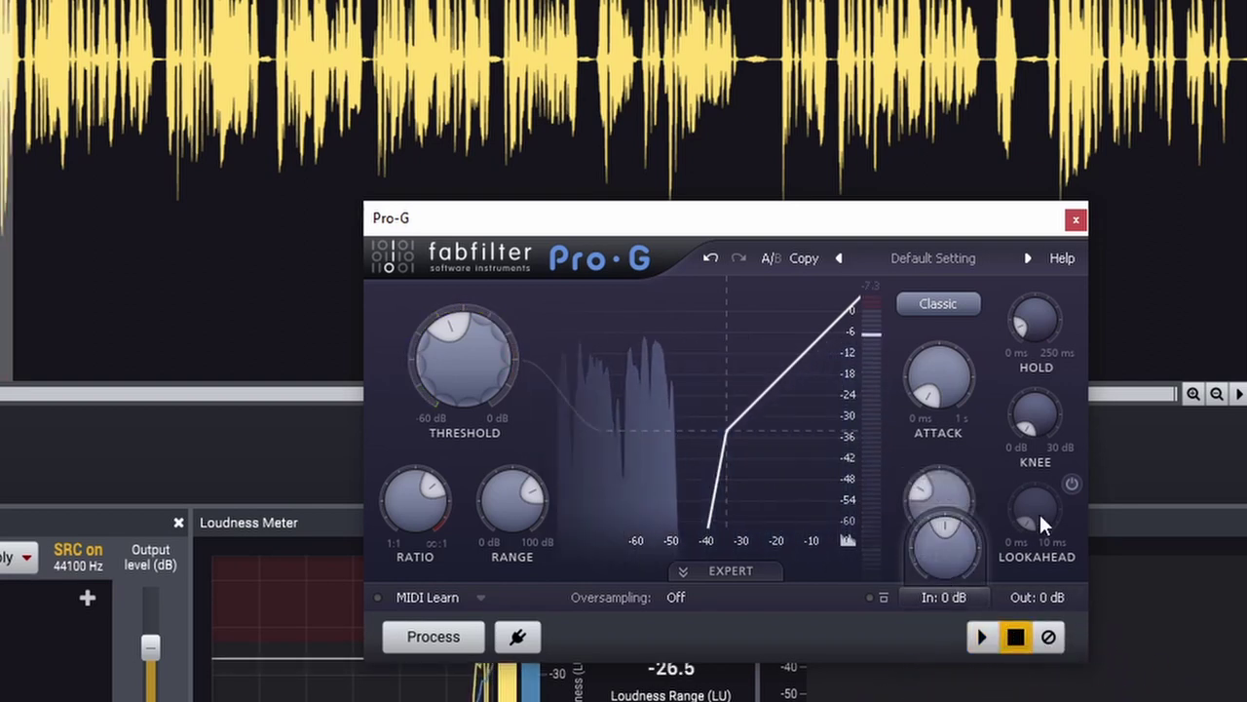
Turn on Pro-G's Lookahead, raise it within its 0 to 10 ms range, and preview the selected passage.
mouse_move(1043, 511)
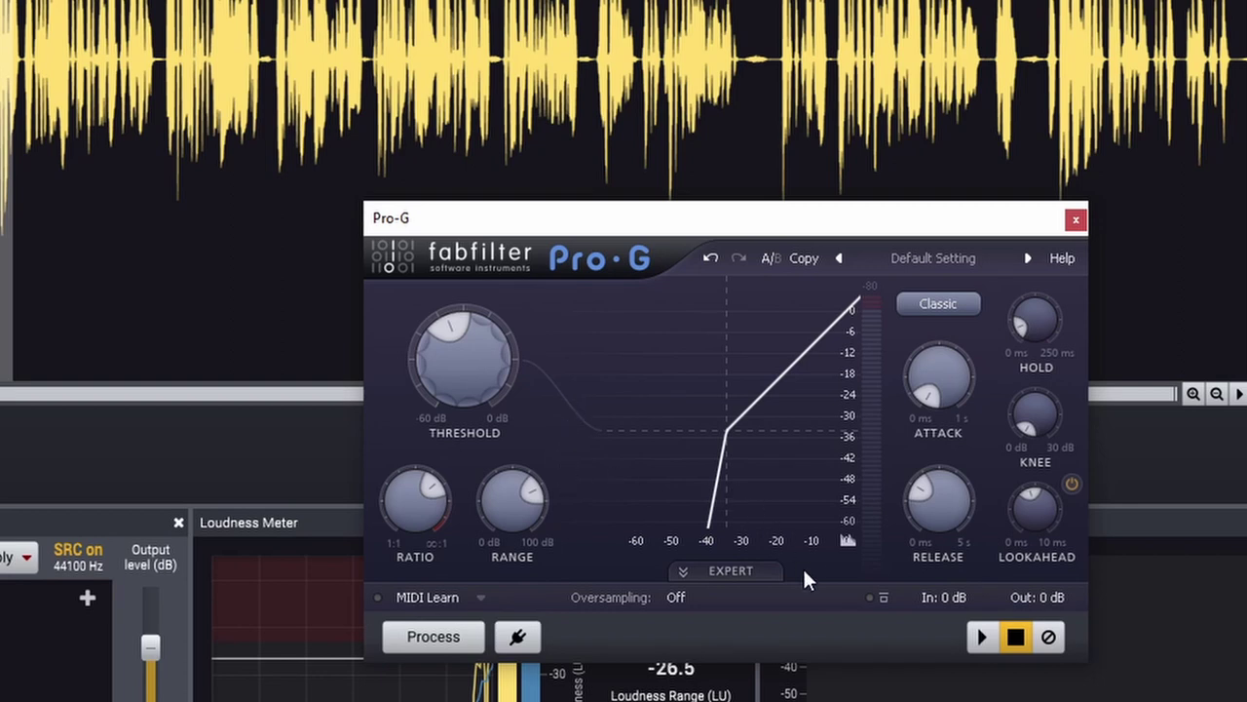
left_click(983, 637)
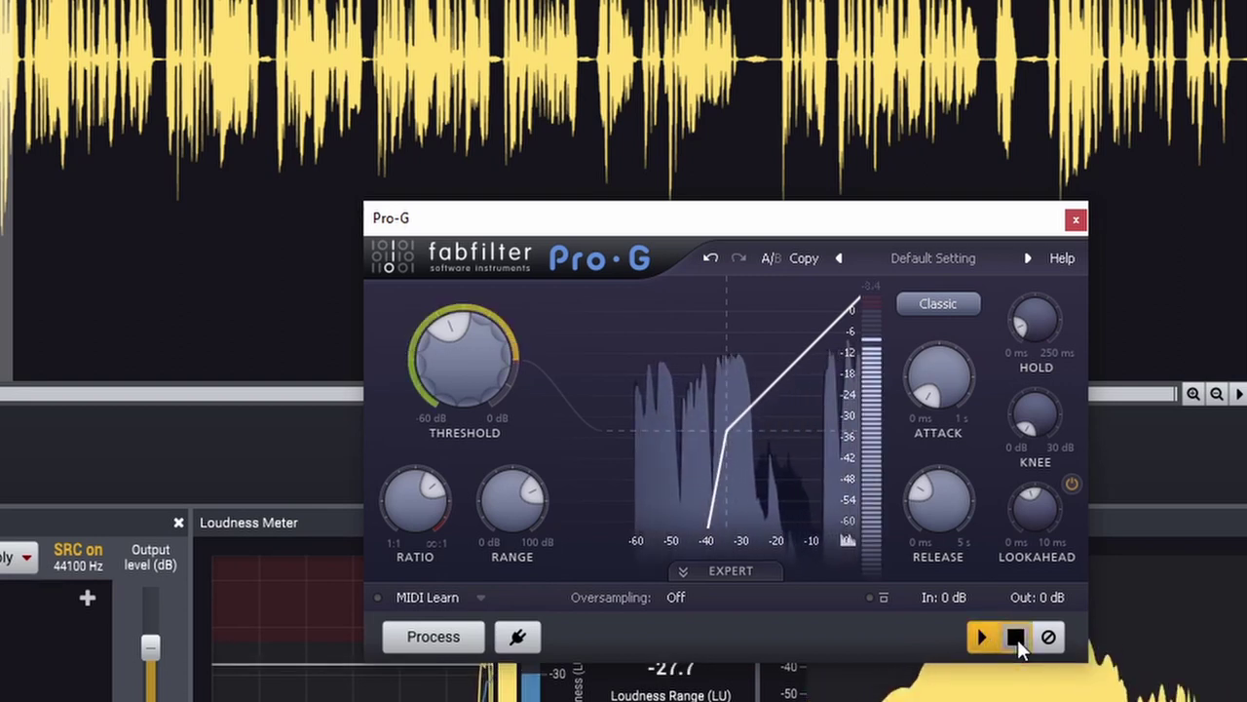
left_click(1016, 638)
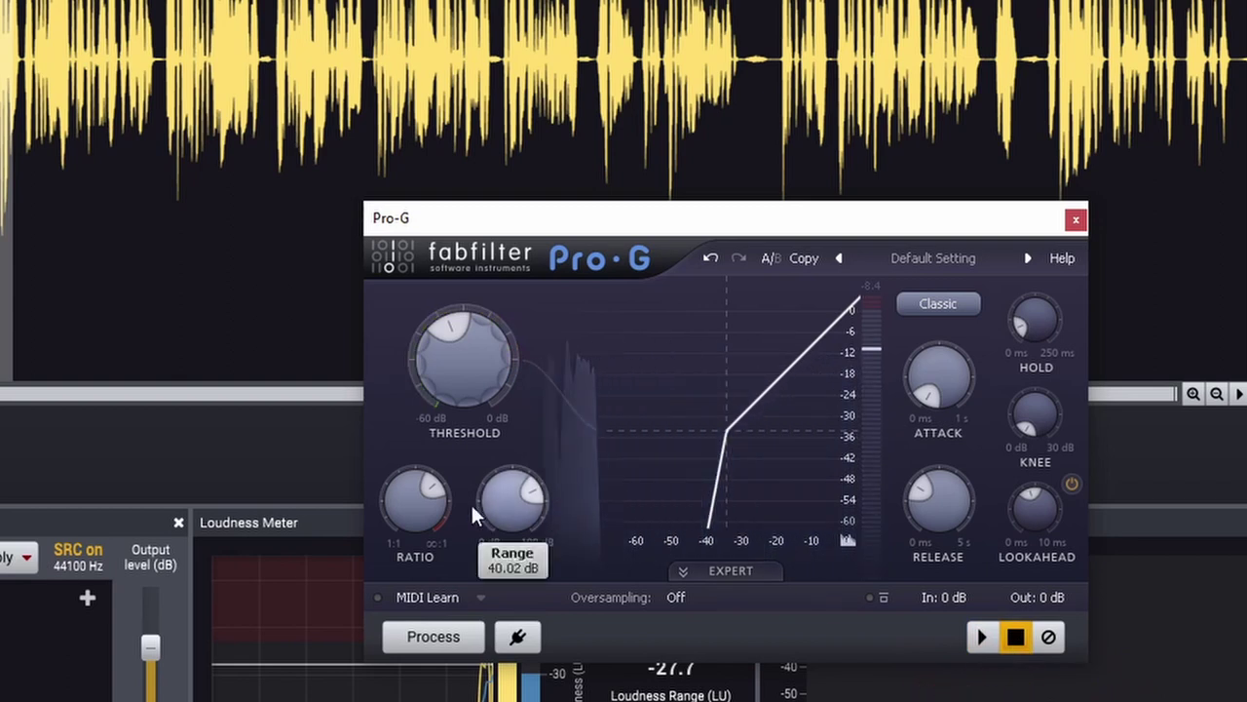
Raise the Pro-G Ratio further and preview the selected passage, stopping playback.
left_click_drag(415, 506, 425, 487)
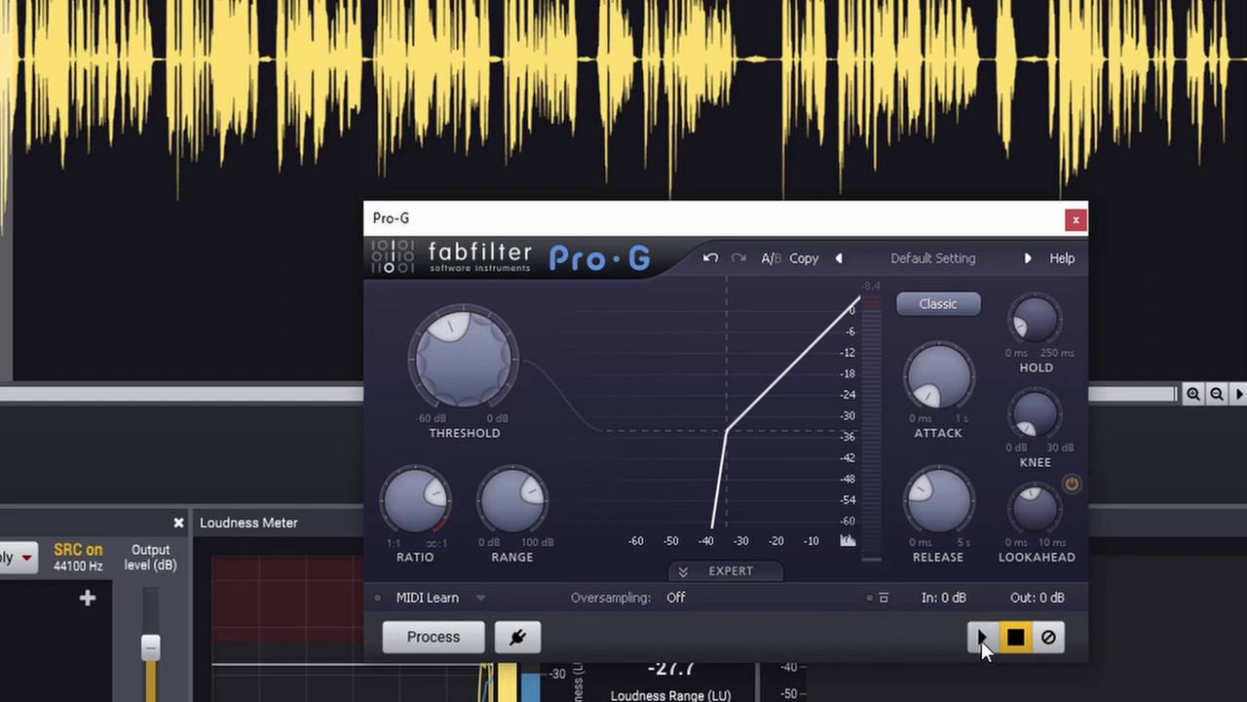
left_click(981, 638)
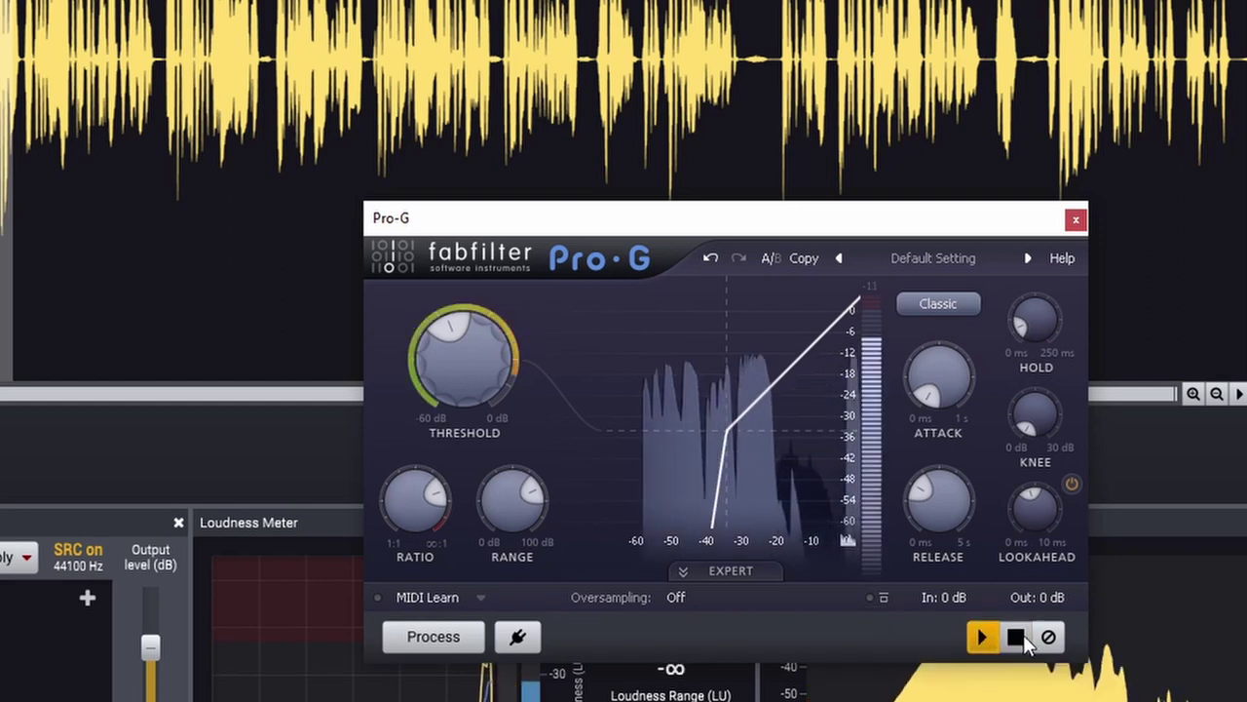
left_click(1014, 637)
Clear the waveform selection and preview the gated recording from about 27.6 s.
left_click_drag(408, 288, 519, 287)
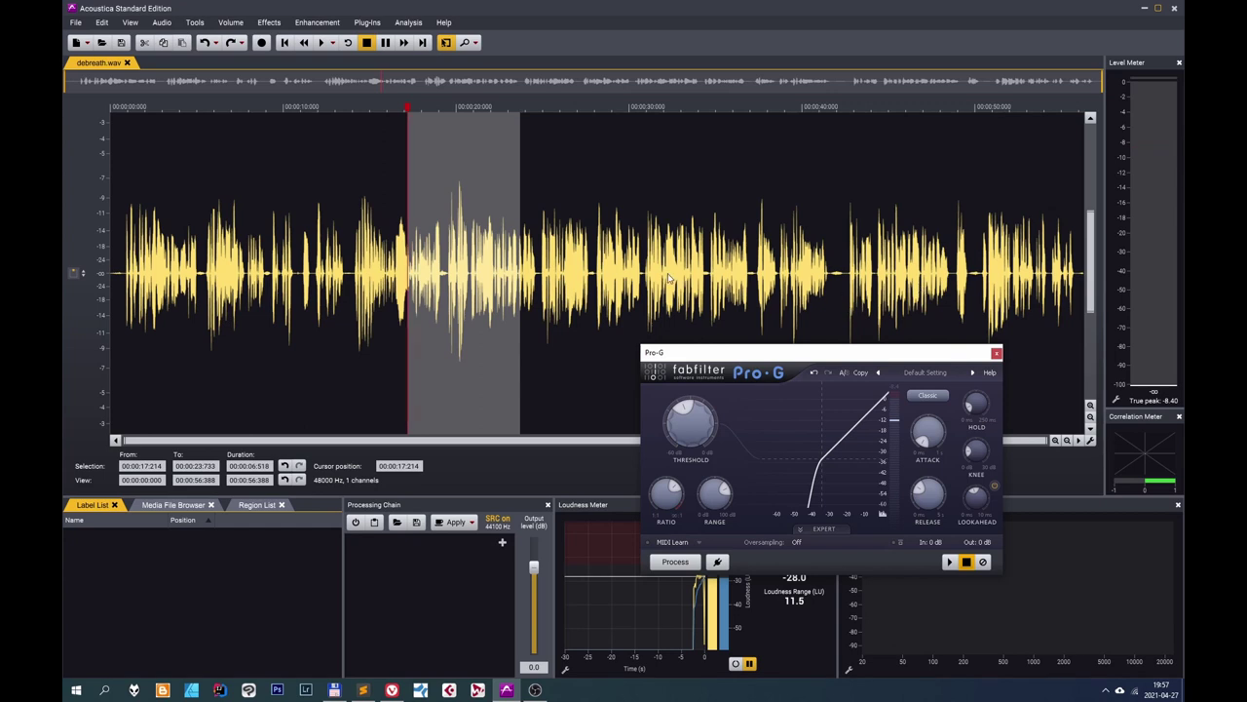
left_click(587, 280)
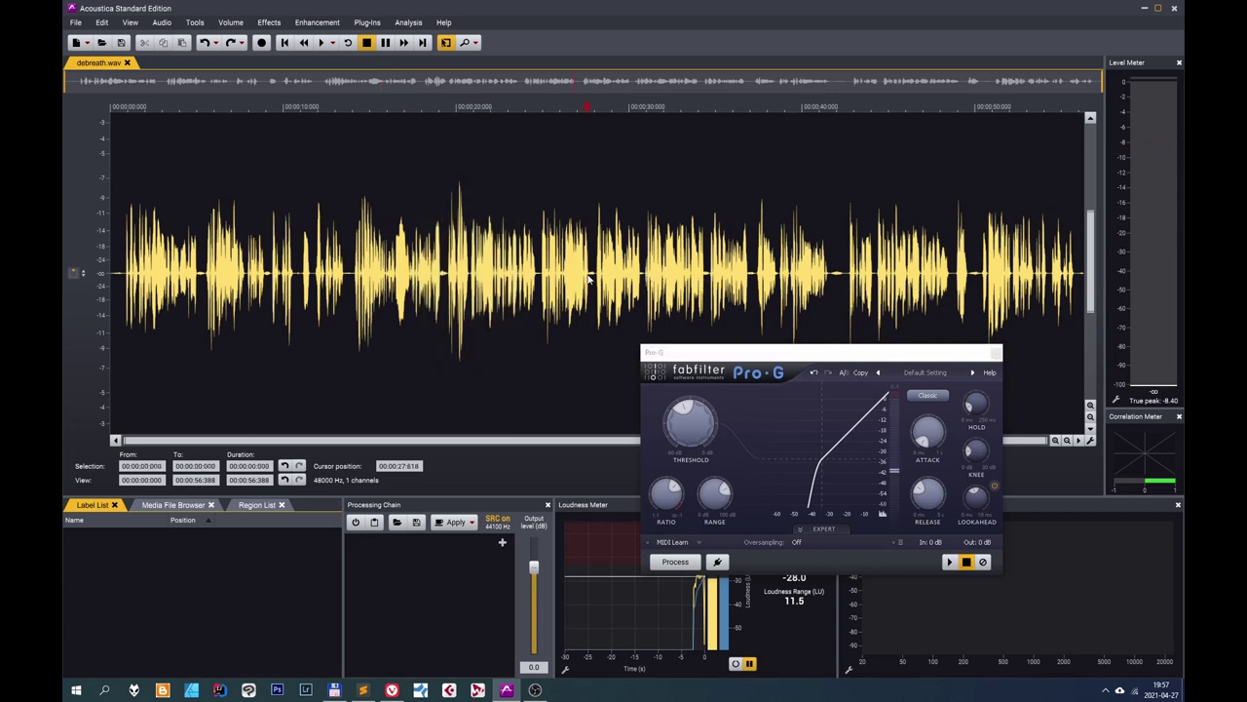
left_click(950, 562)
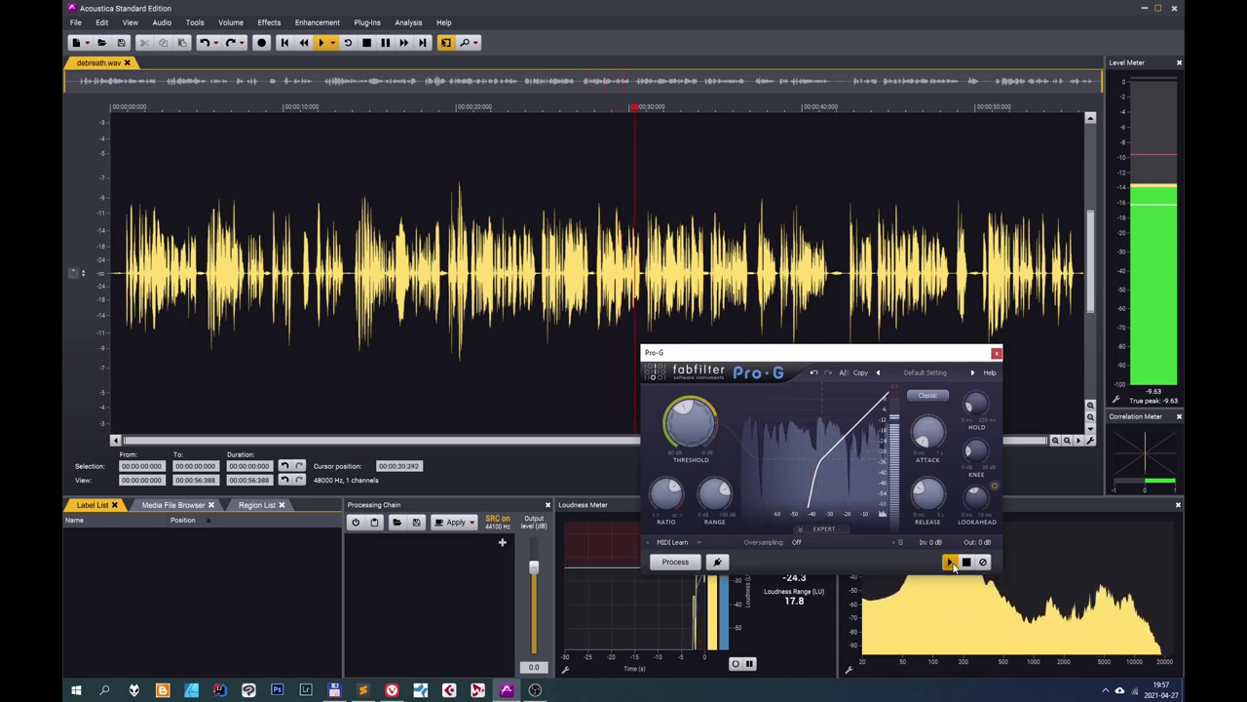
Lower Pro-G's Range to 13.26 dB during the preview, and listen from about 49.5 s before stopping playback.
mouse_move(674, 495)
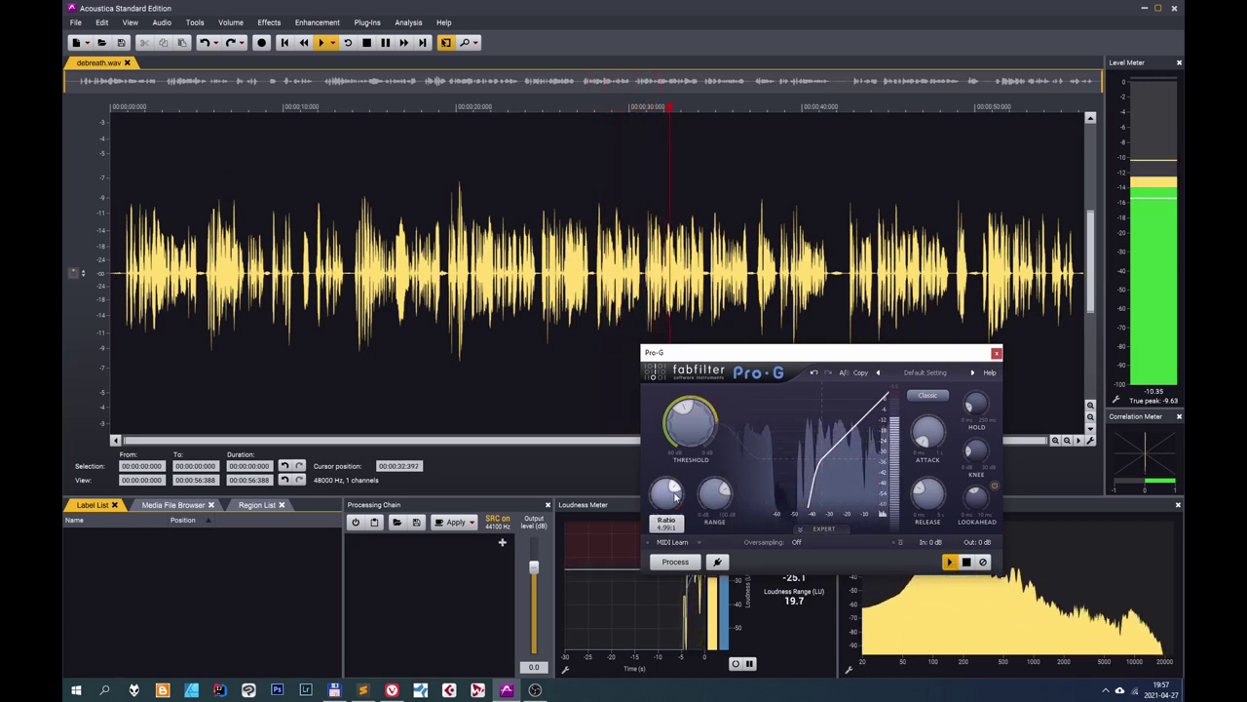
mouse_move(725, 525)
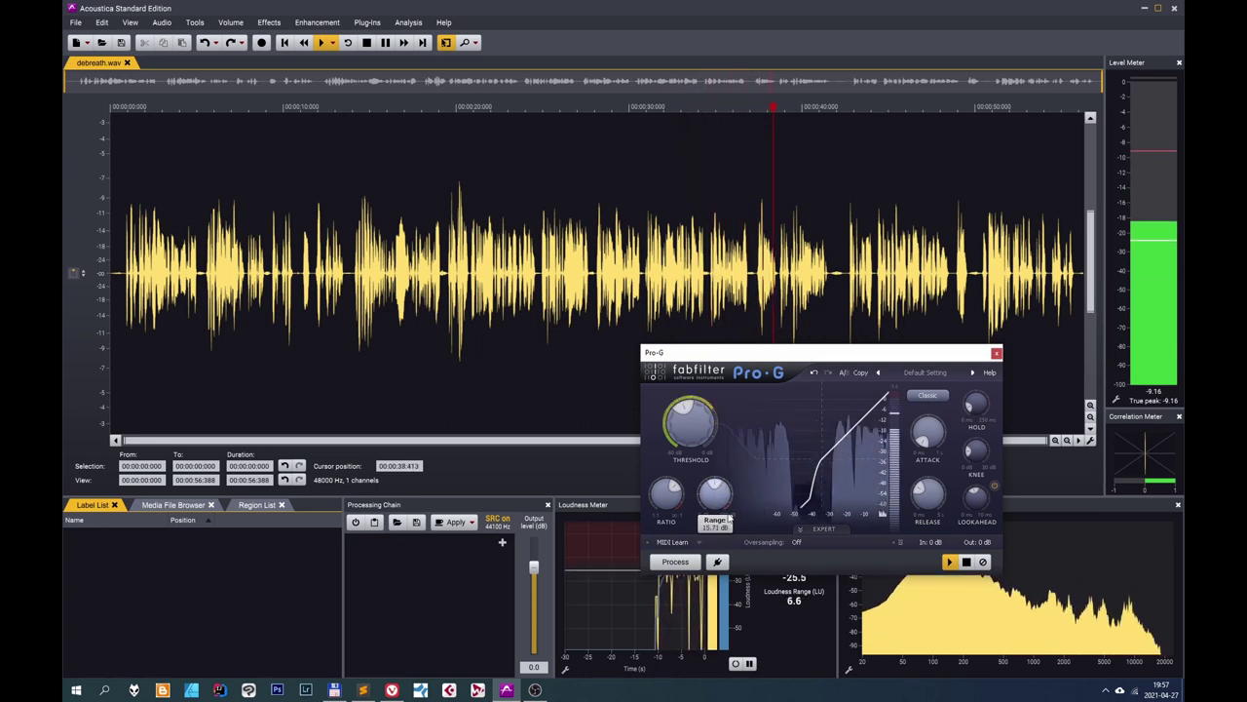
left_click_drag(728, 517, 718, 501)
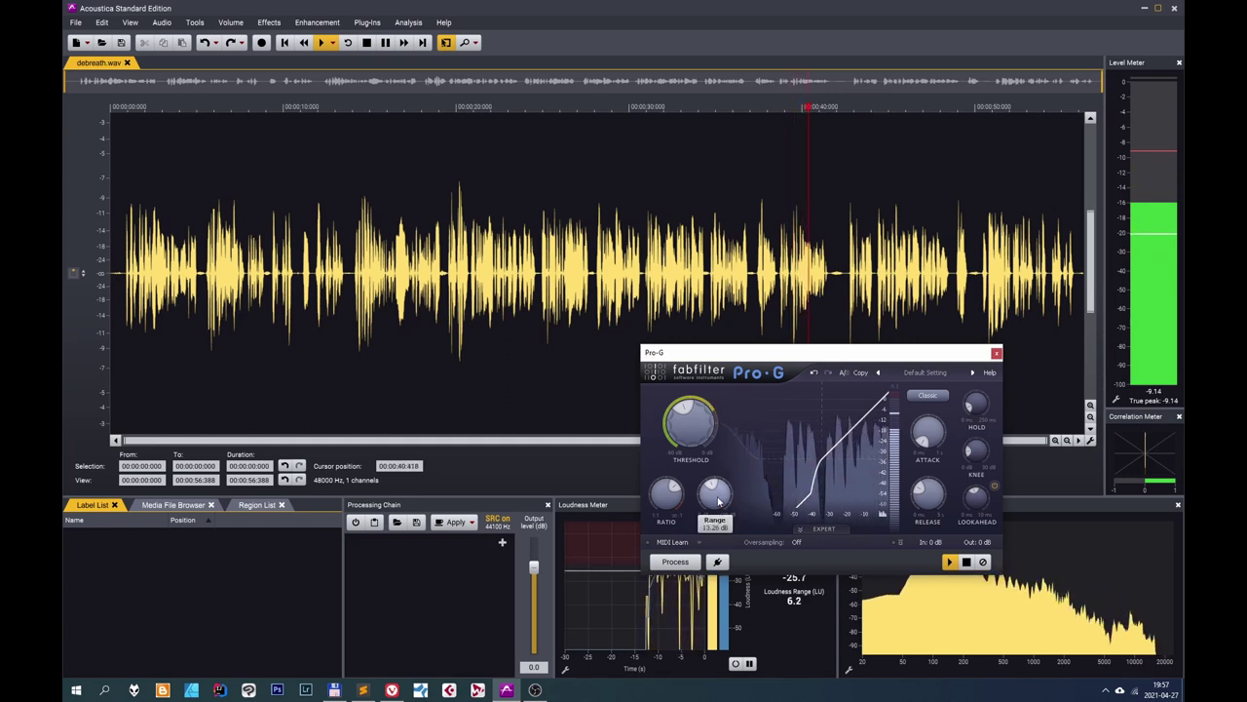
mouse_move(718, 501)
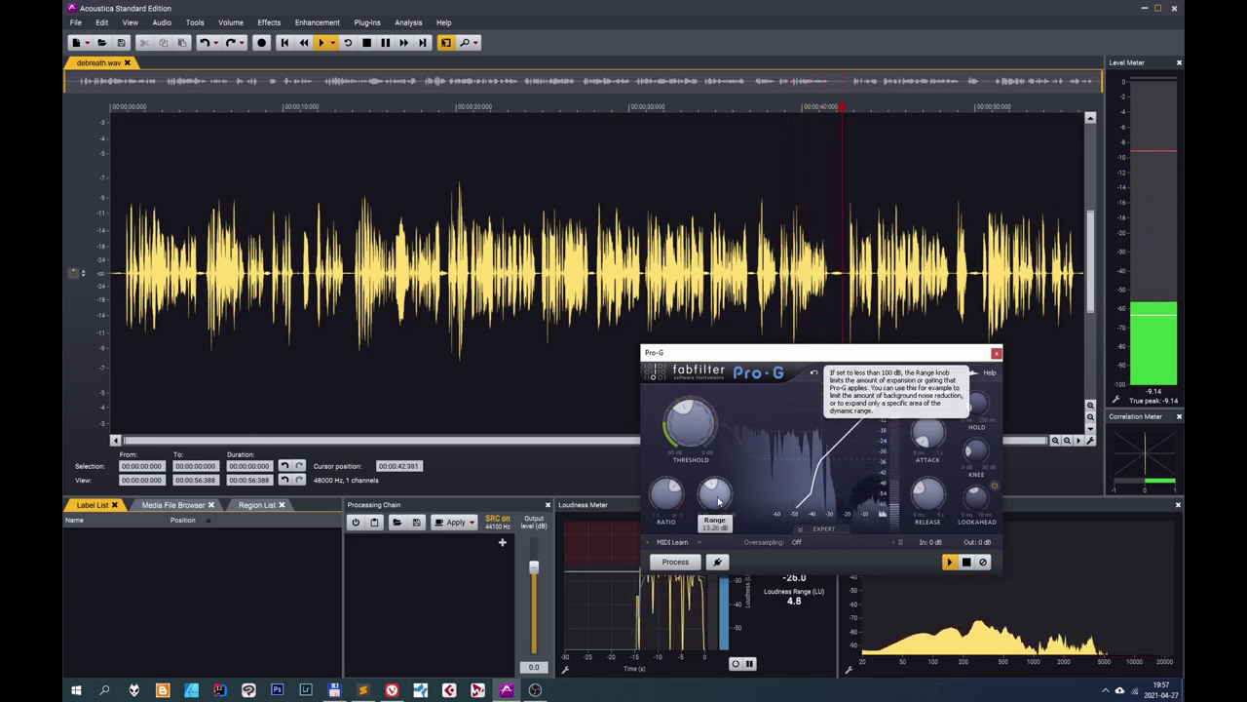
left_click(967, 104)
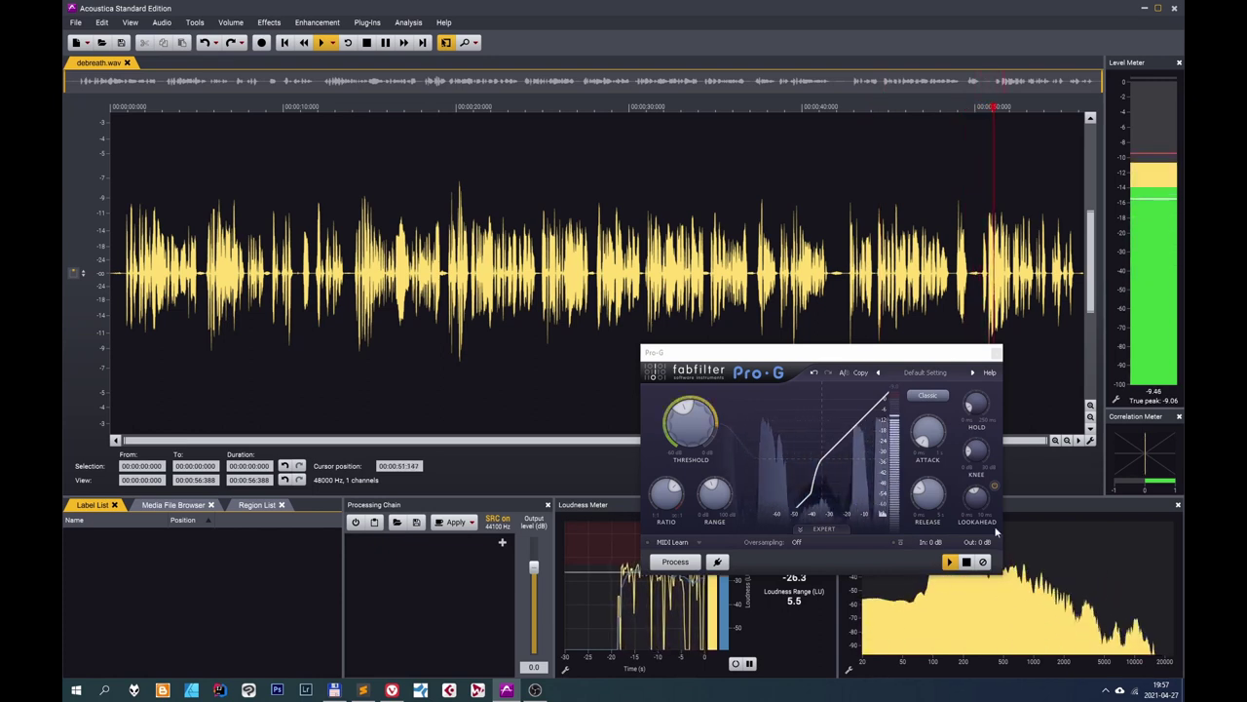
left_click(966, 562)
left_click(967, 563)
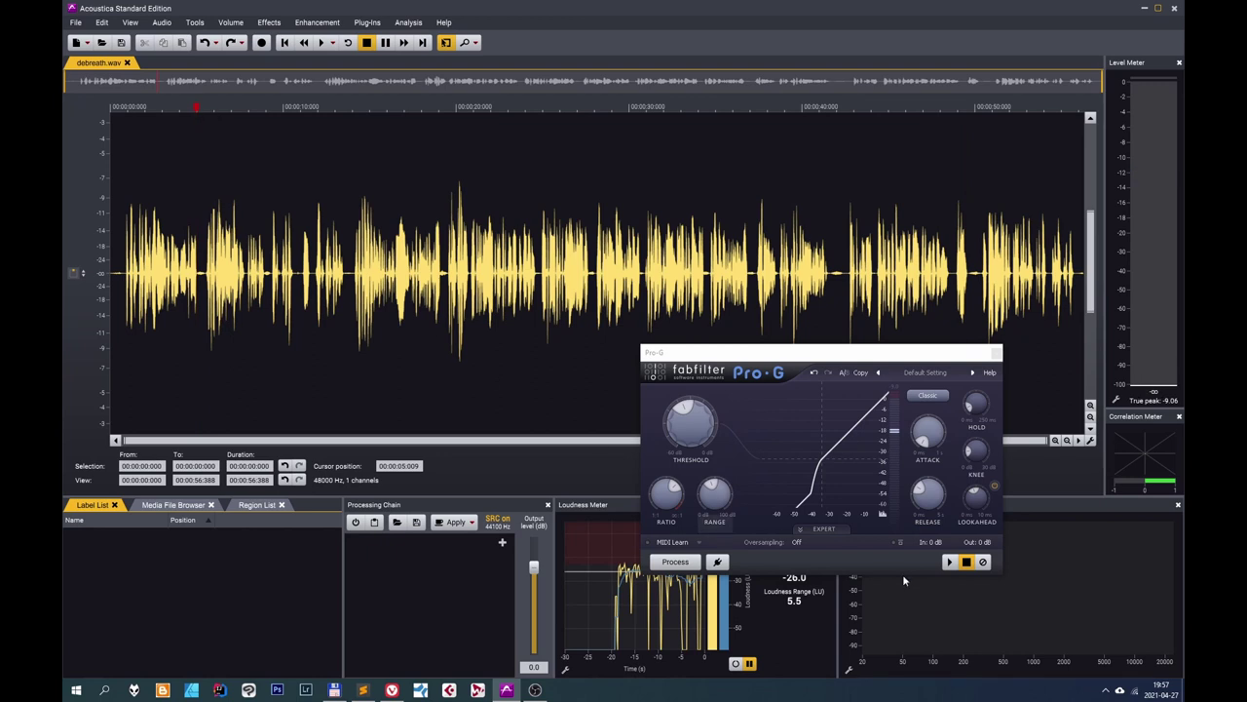
Preview the gated recording at three places, from about 5 s, 8.6 s and 18.5 s, stopping playback each time.
left_click(951, 563)
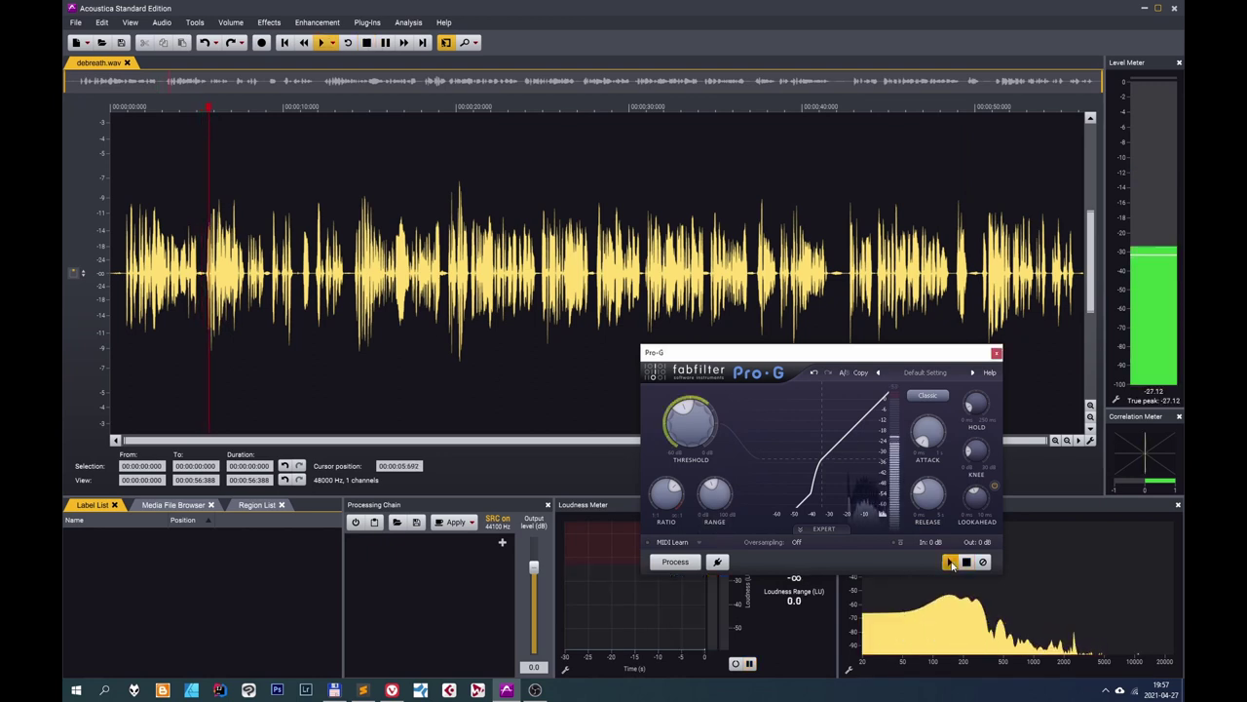
left_click(966, 563)
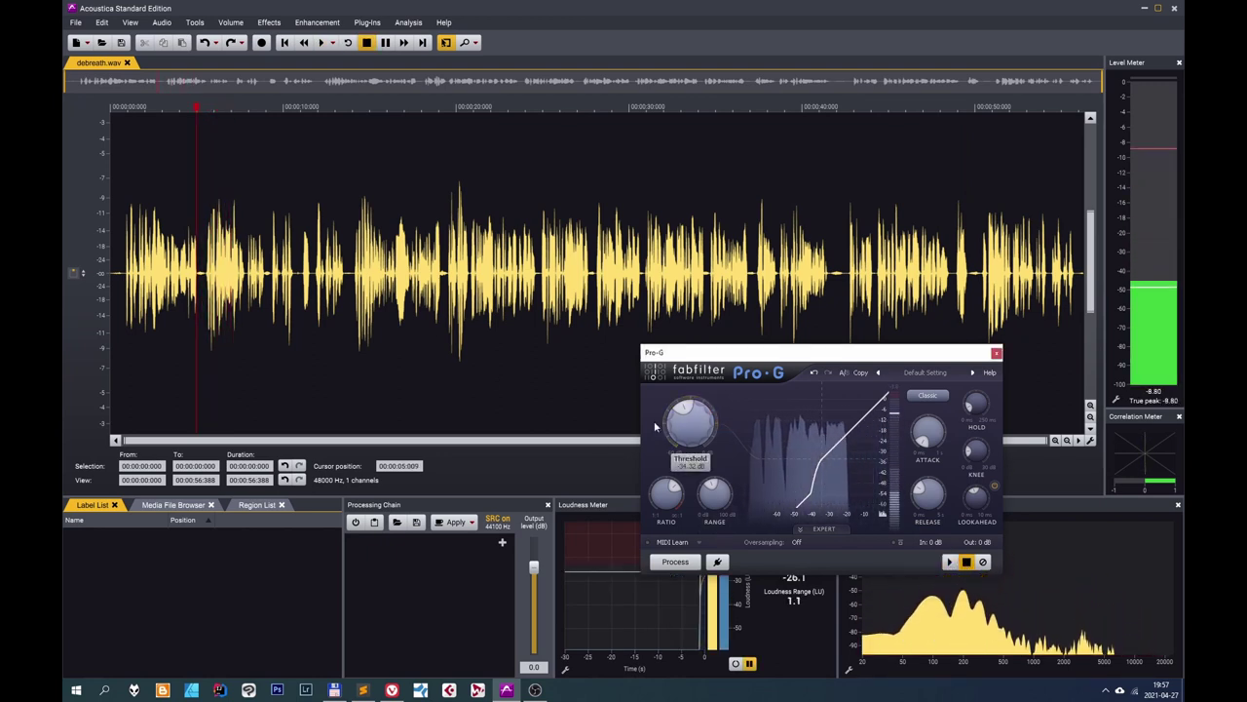
left_click(258, 98)
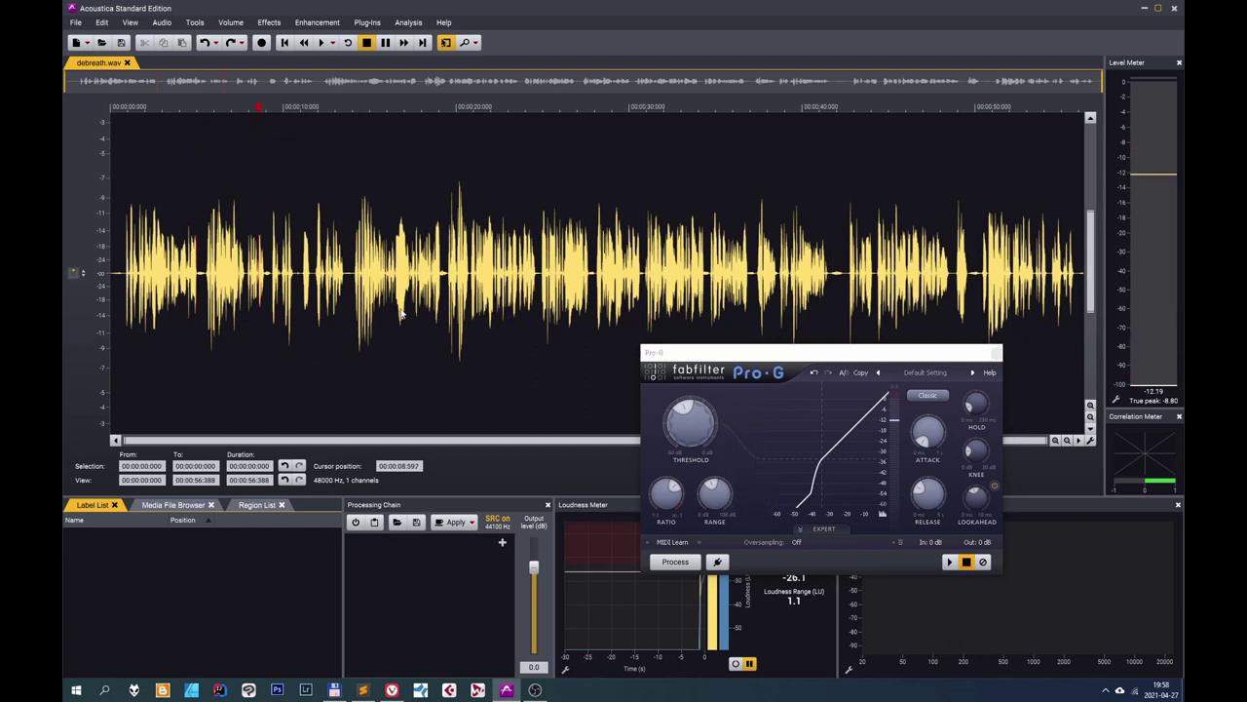
left_click(949, 562)
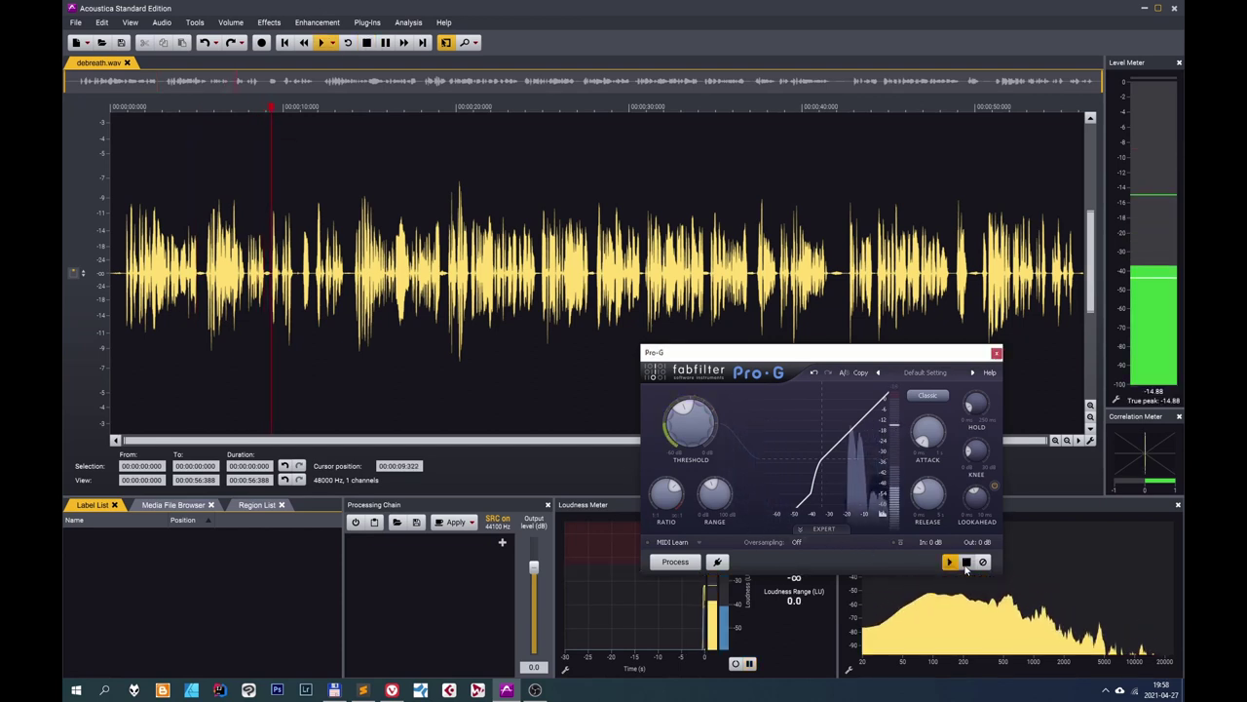
left_click(429, 117)
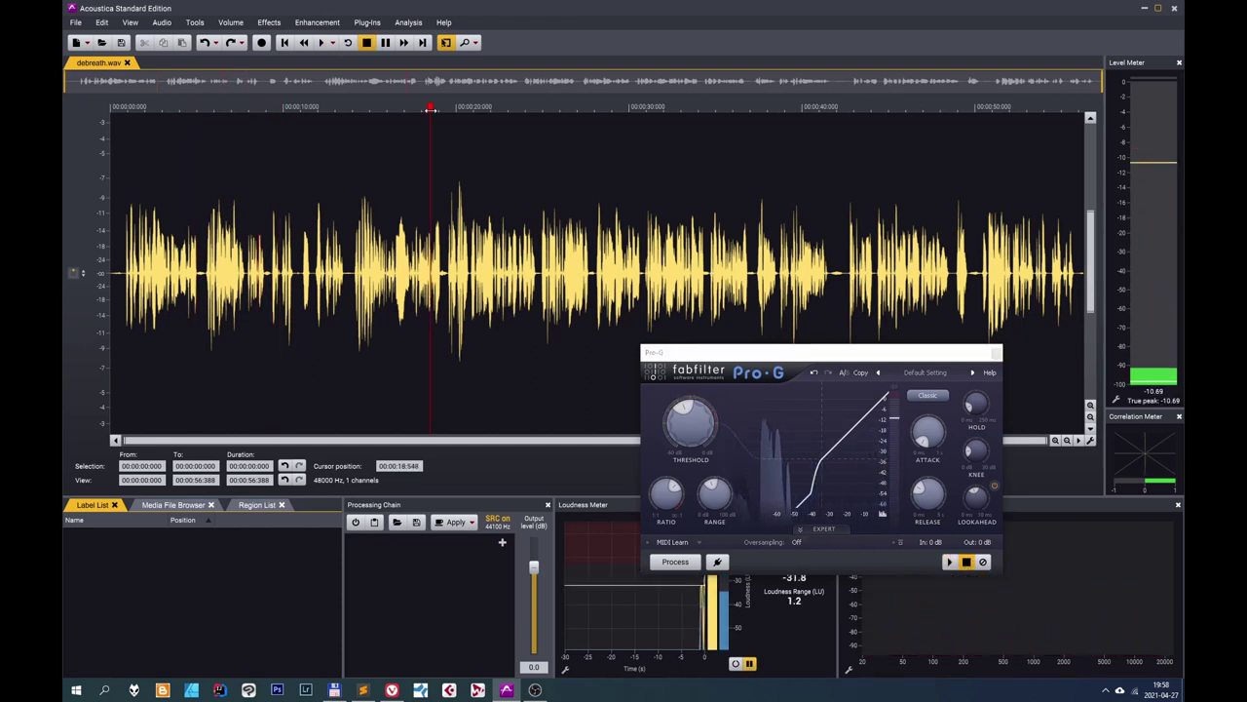
left_click(949, 563)
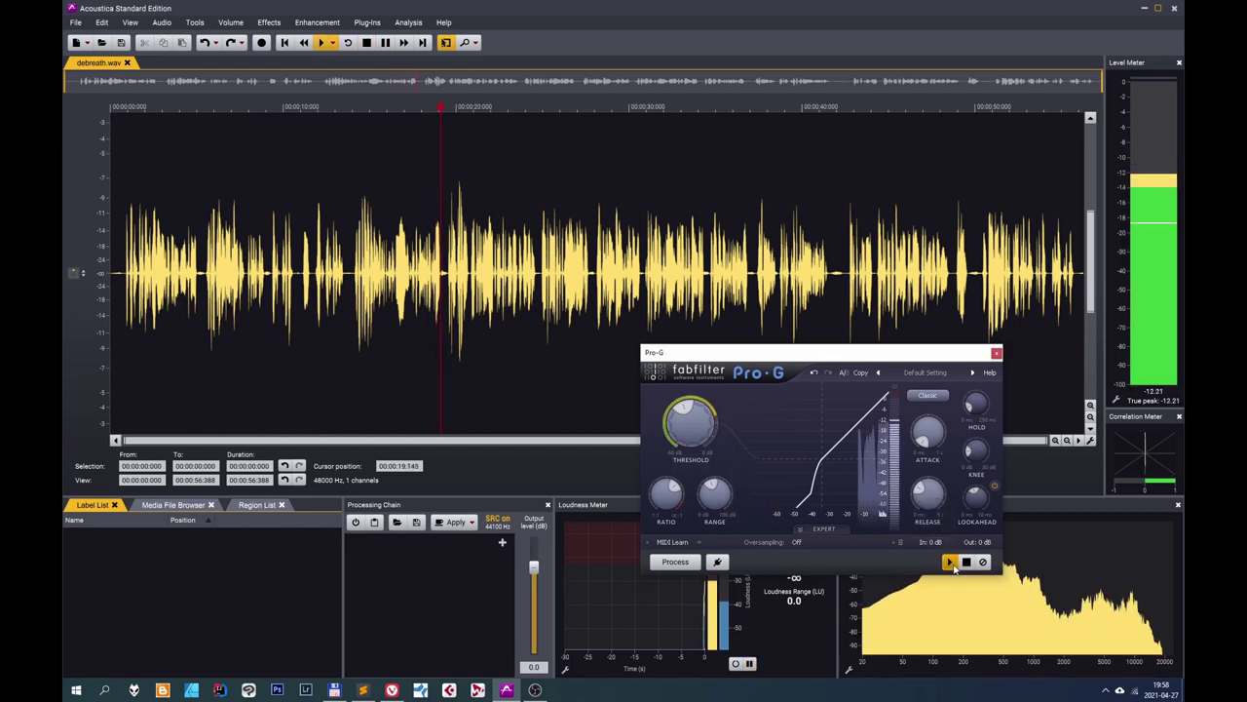
left_click(965, 562)
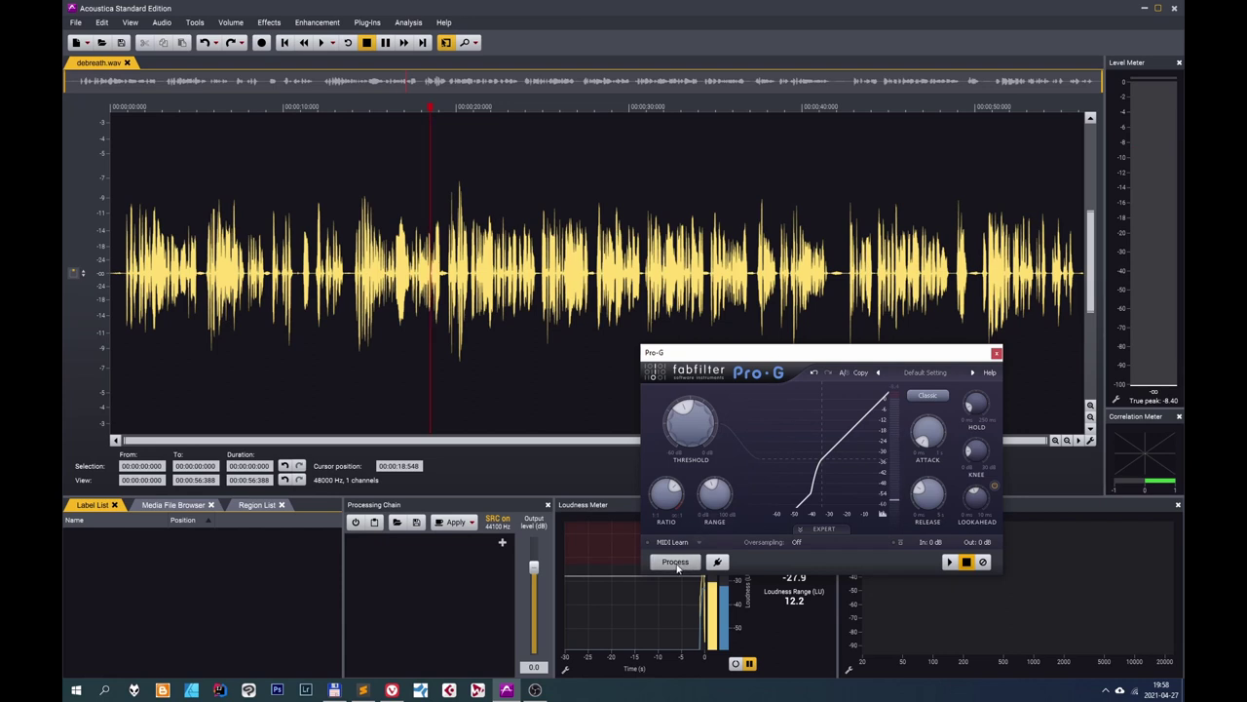
Select the entire recording and process it with the current Pro-G settings.
key("ctrl+a")
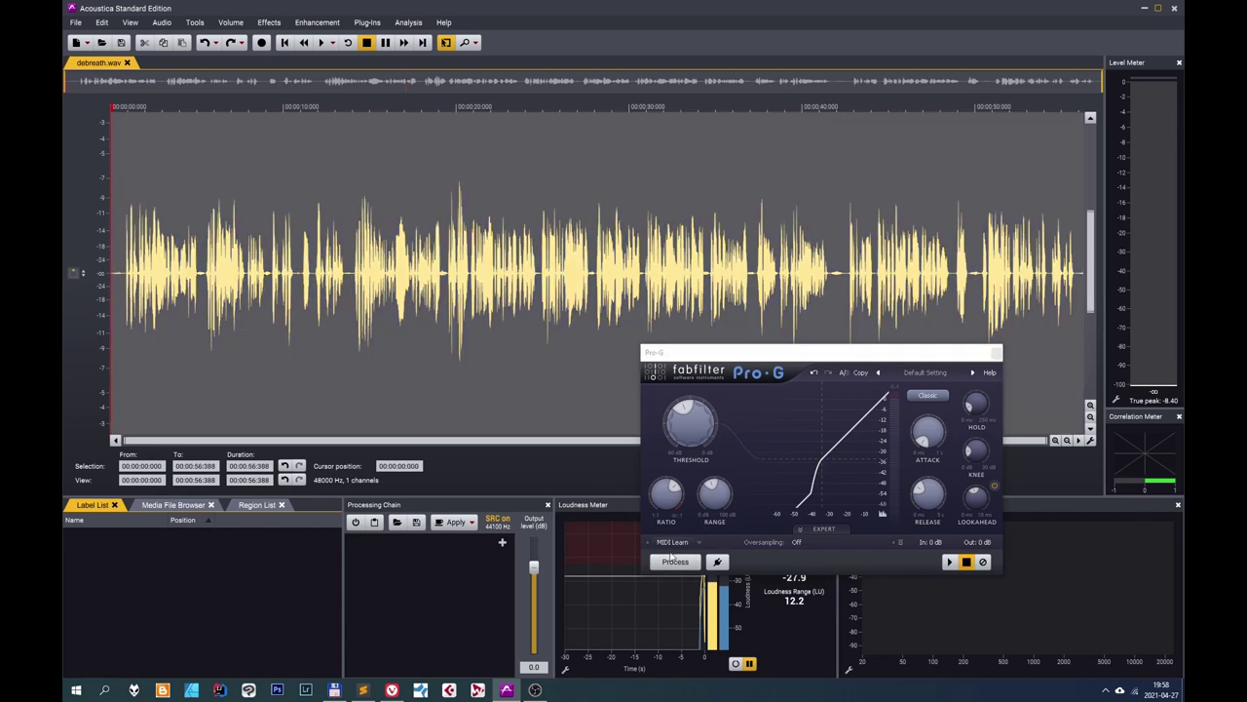
left_click(678, 567)
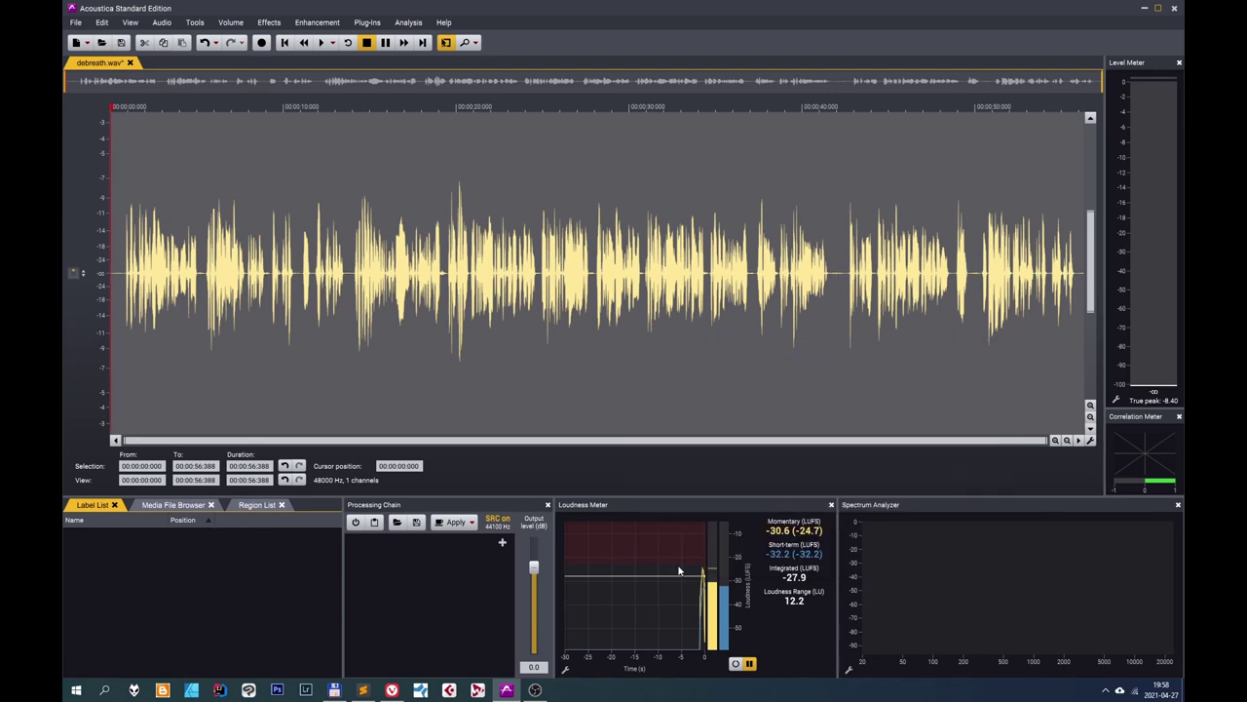
Reduce the leftover breath from about 19.14 to 19.57 s to just under 50% gain with Volume Curve, and play it back.
scroll(439, 273, "up", 3)
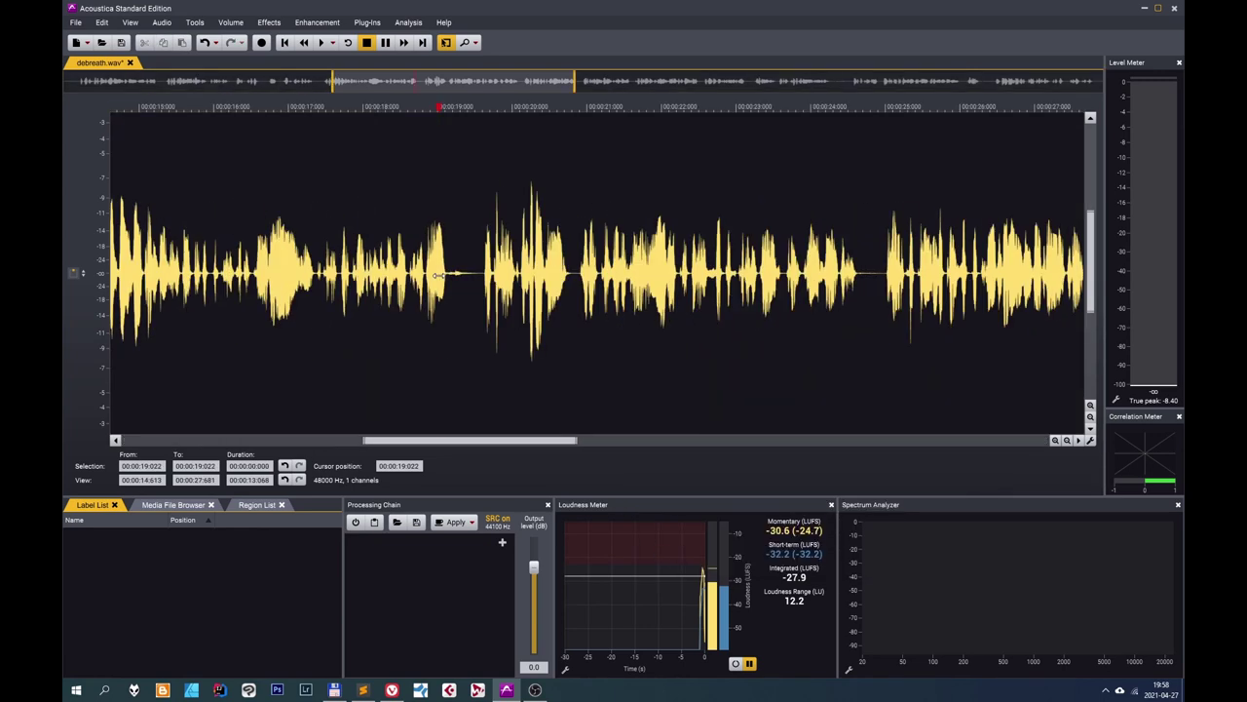
left_click_drag(448, 286, 495, 299)
left_click_drag(592, 343, 604, 348)
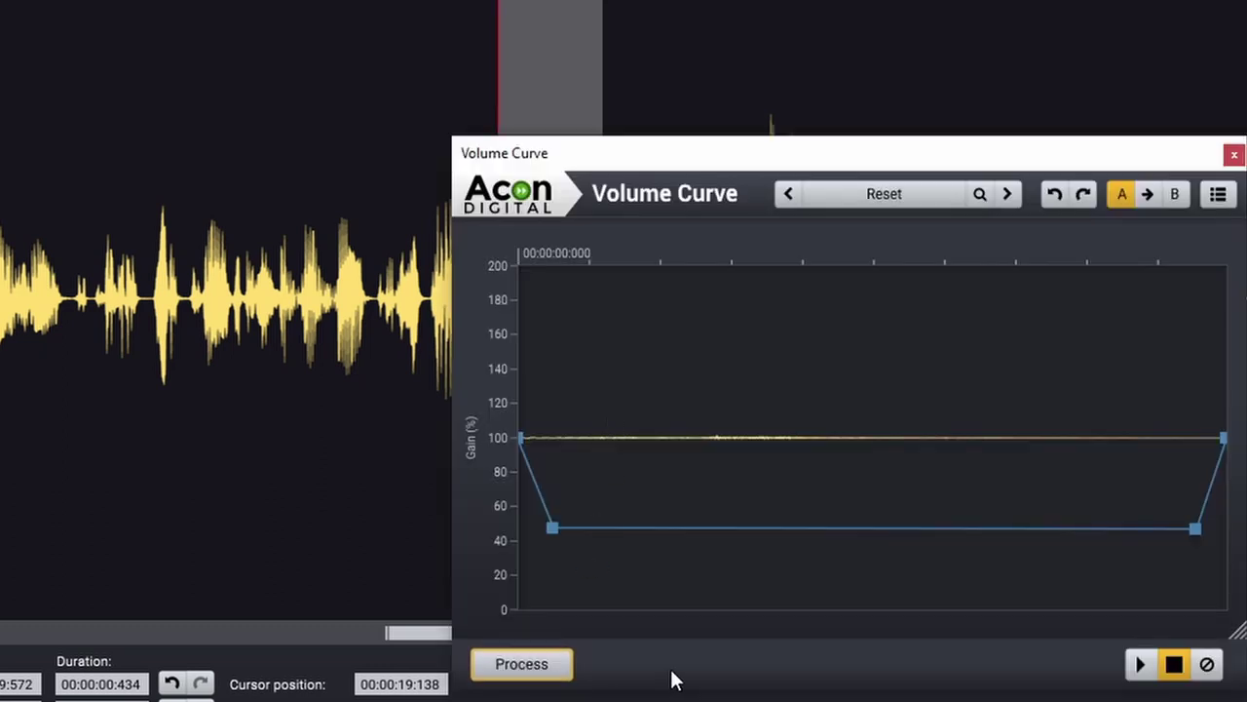
left_click(551, 668)
left_click(360, 381)
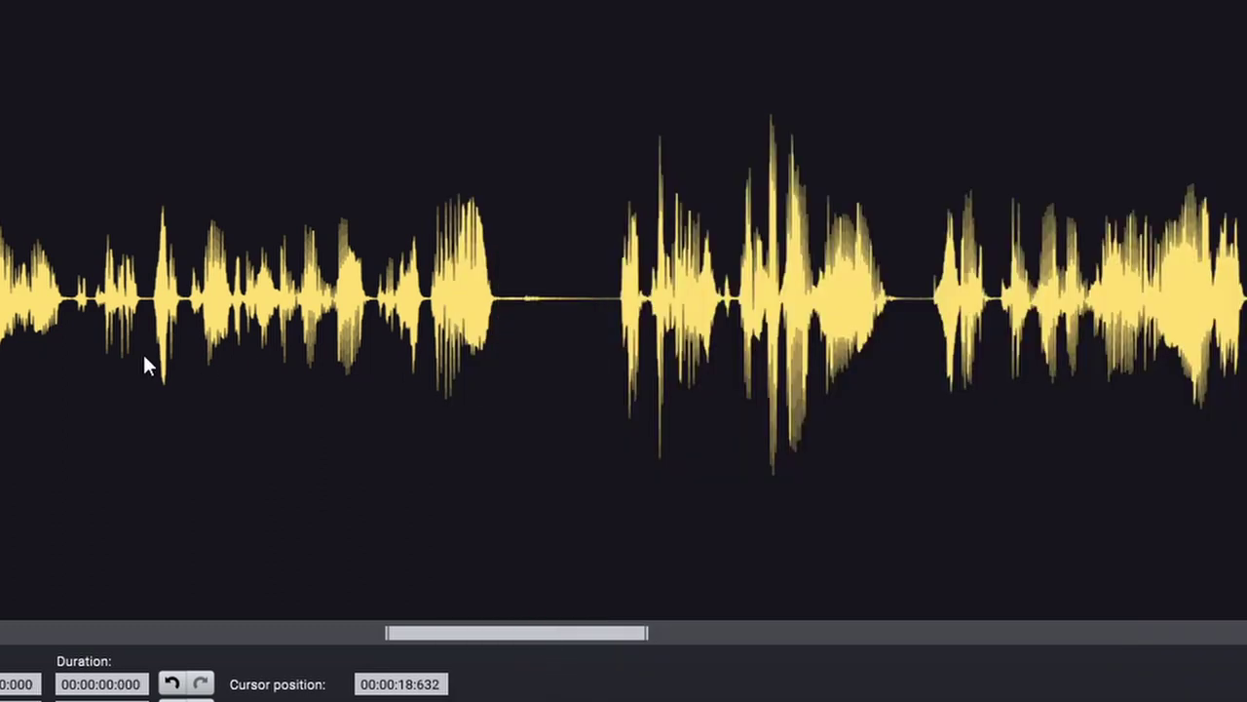
left_click(114, 356)
key("space")
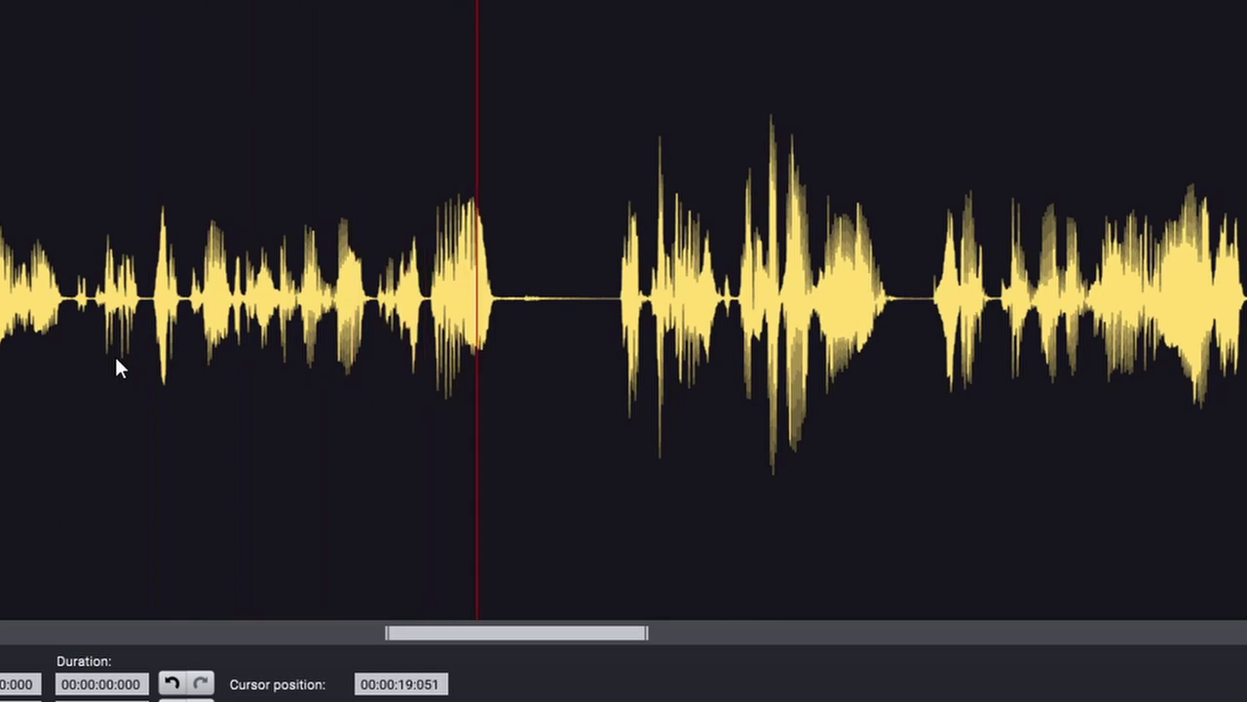
Apply the same Volume Curve dip to the remaining 63 ms noise at about 19.24 s, and play the passage back.
left_click_drag(525, 315, 539, 314)
key("ctrl+shift+r")
left_click(536, 663)
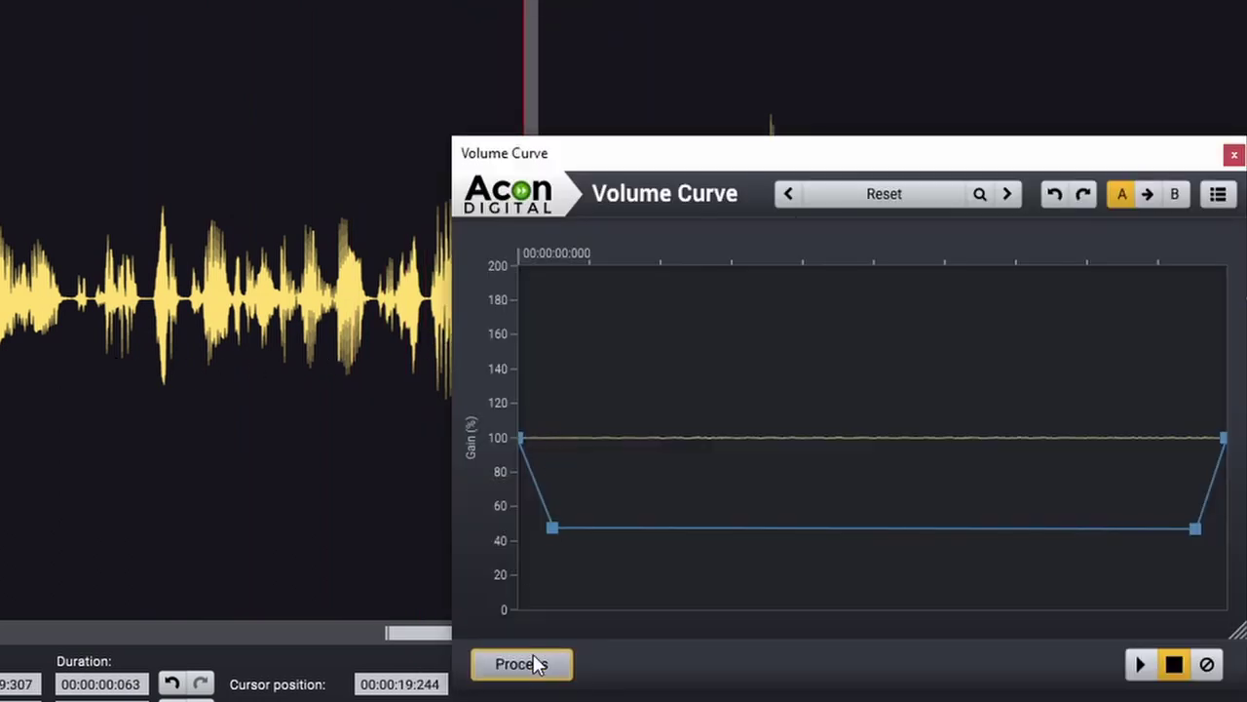
left_click(204, 364)
left_click(188, 376)
key("space")
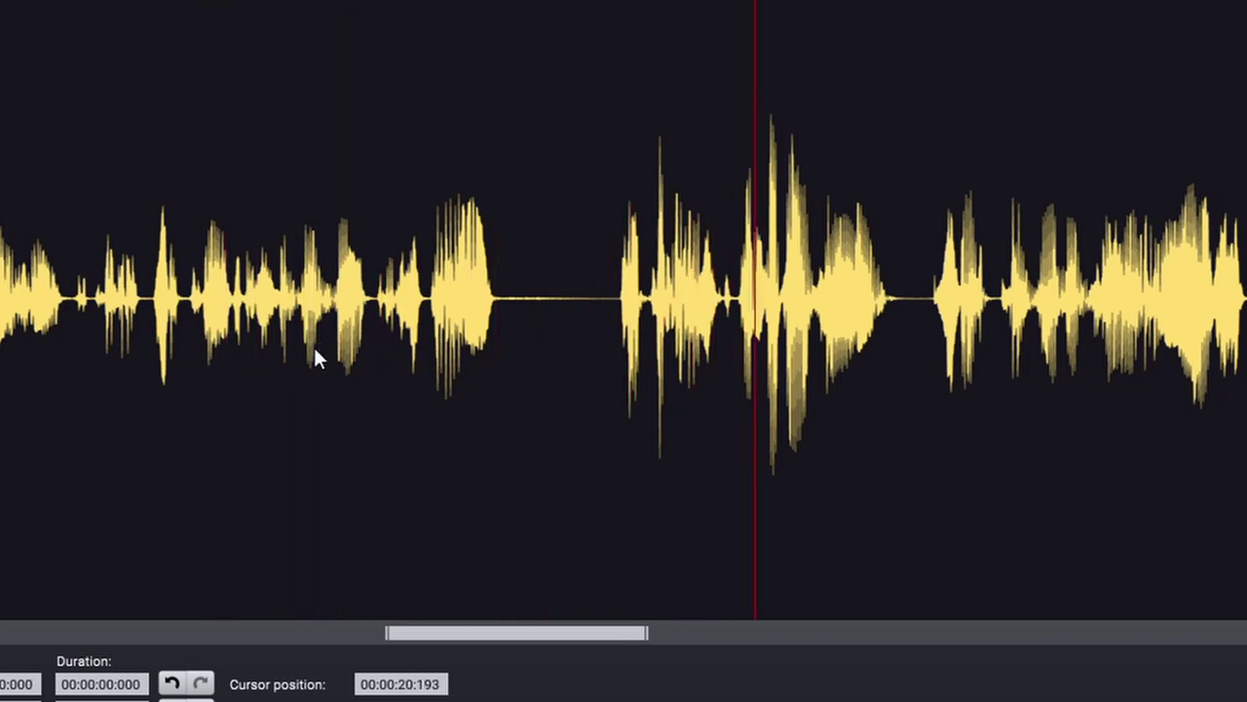
left_click(580, 328)
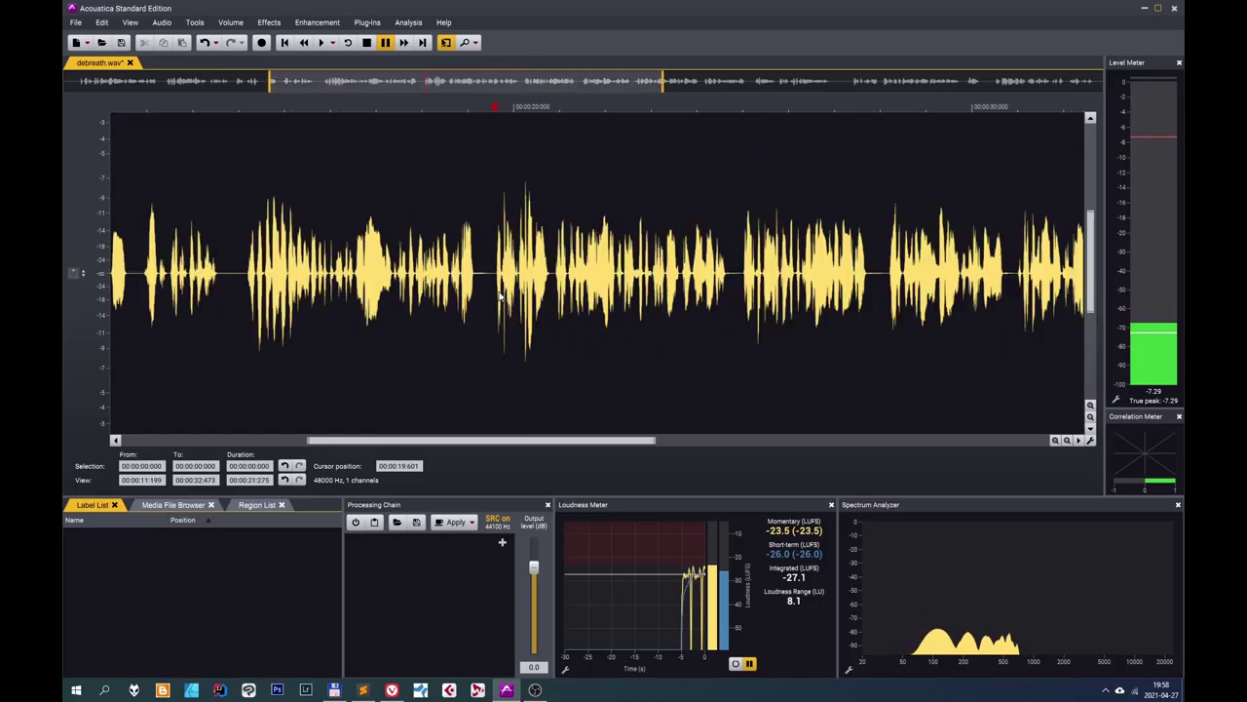
scroll(501, 297, "down", 3)
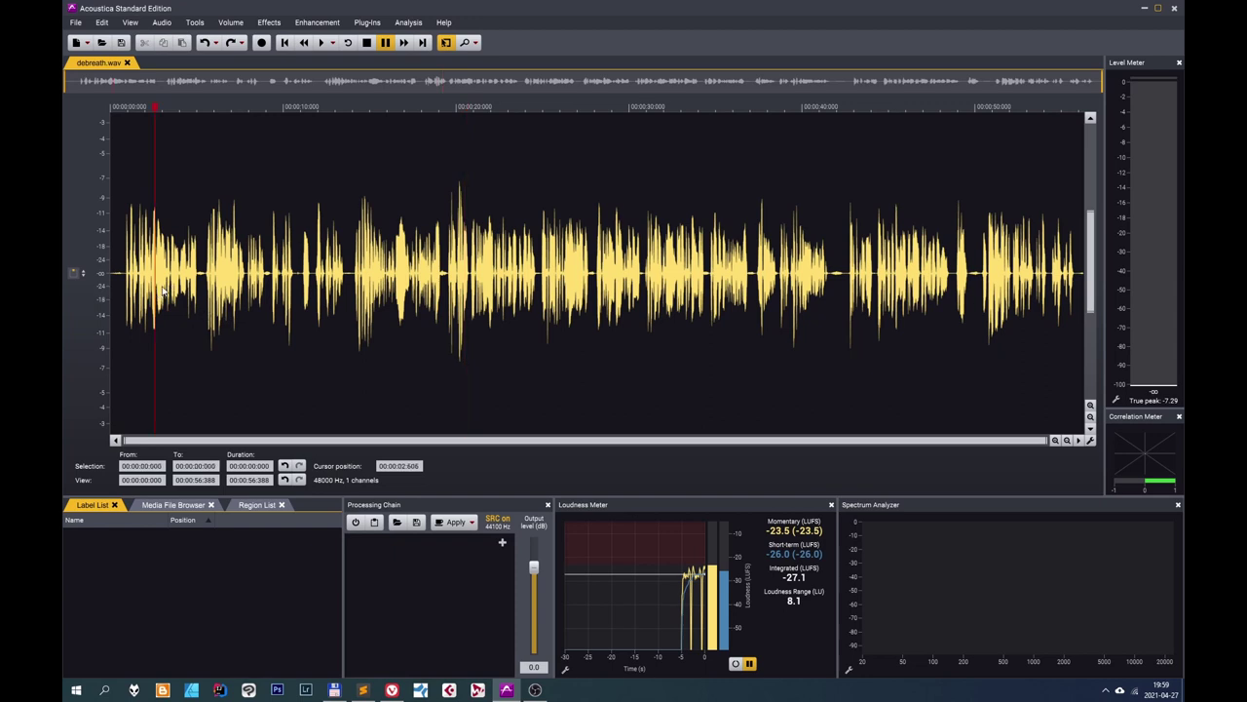
Select the noise before the first word, 0.094 to 0.926 s, and lower it to just under 50% gain with Volume Curve.
scroll(158, 294, "up", 5)
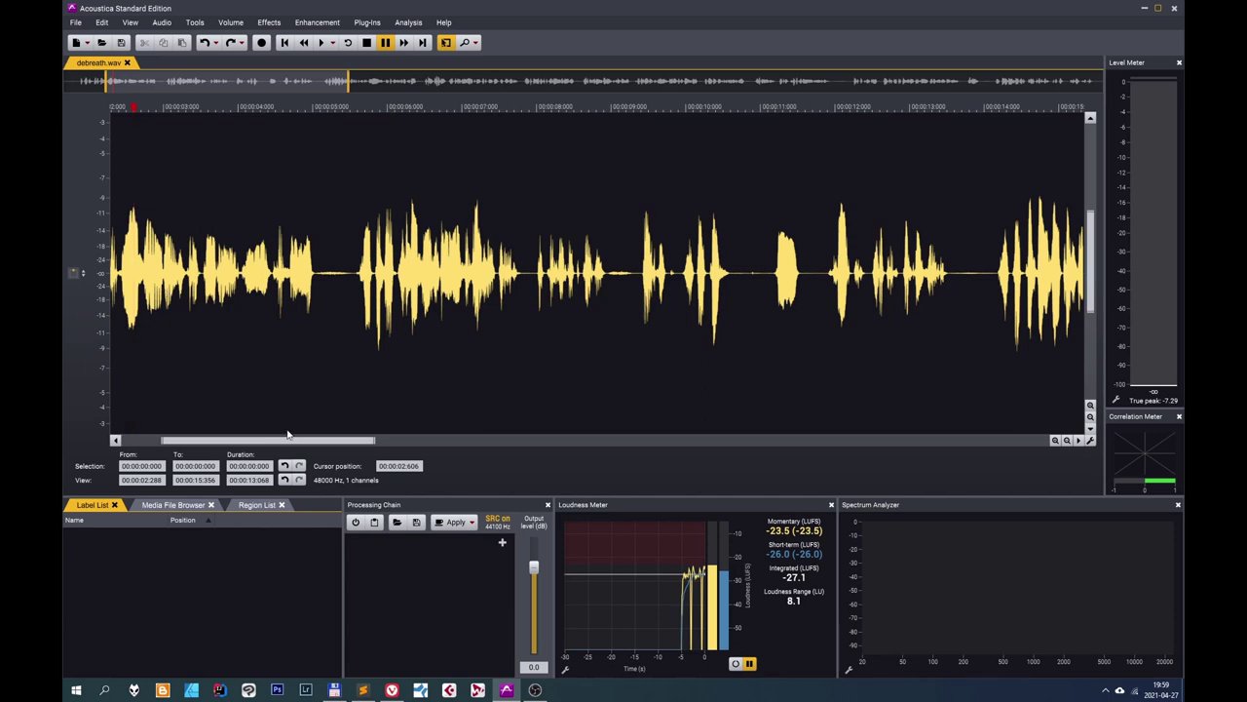
left_click_drag(290, 444, 204, 438)
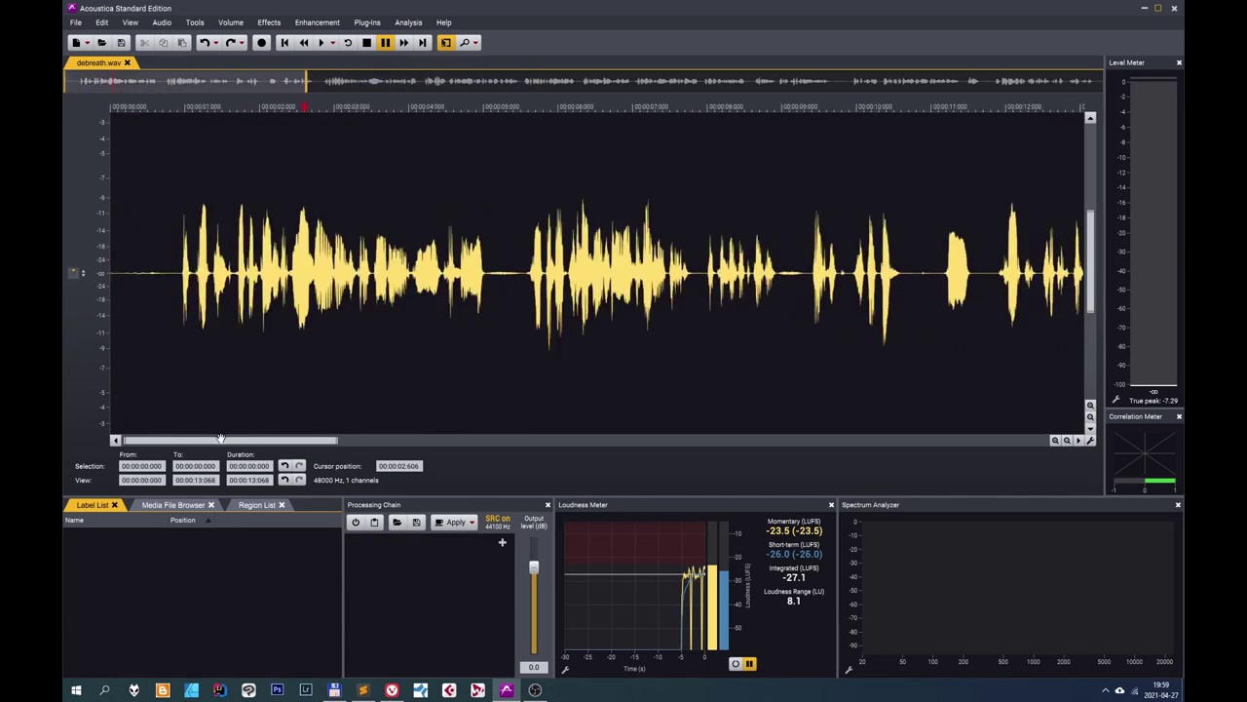
left_click_drag(117, 270, 178, 286)
key("ctrl+shift+v")
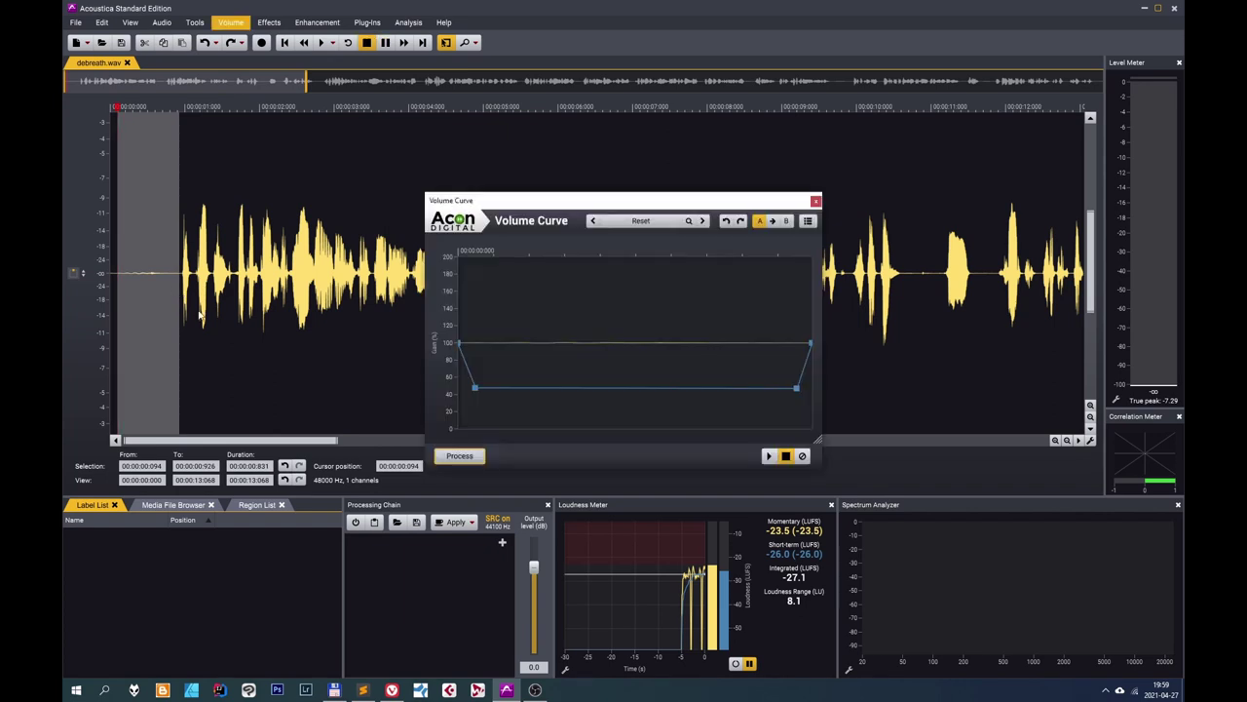
left_click(459, 456)
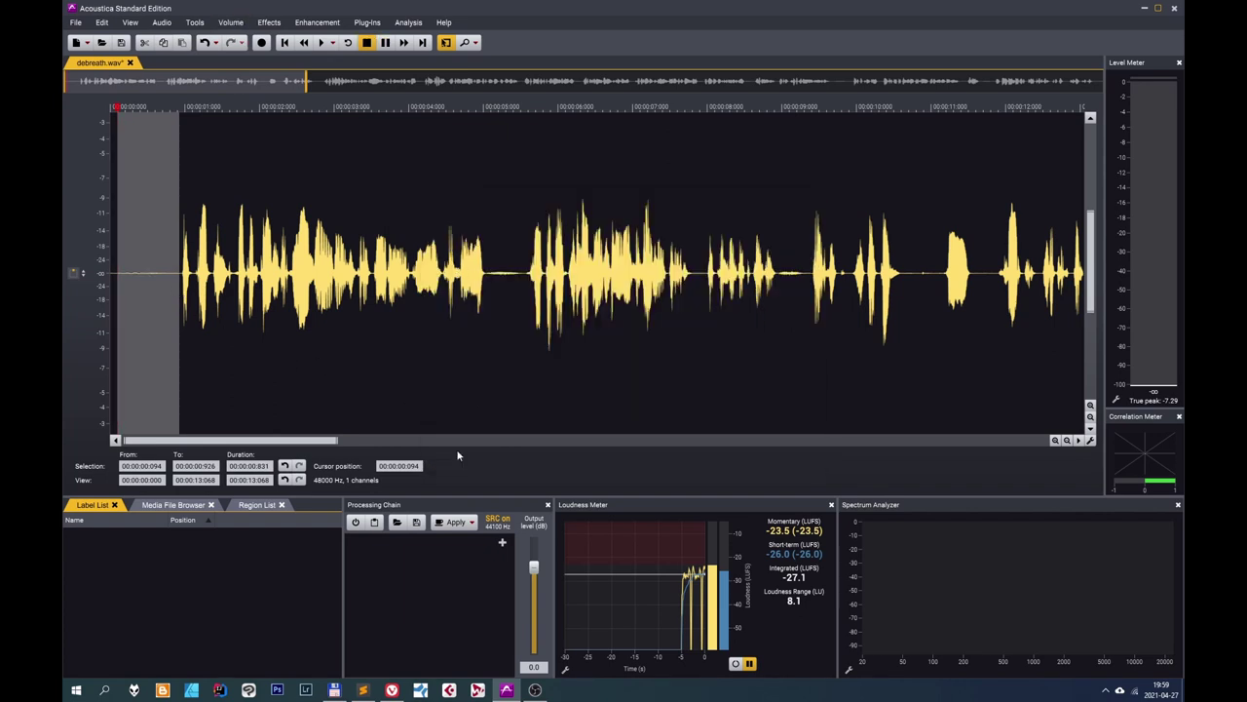
Play from about 4.3 s, reduce the breath starting at 5.099 s for 494 ms with the same Volume Curve dip, and replay the passage.
left_click(430, 325)
key("space")
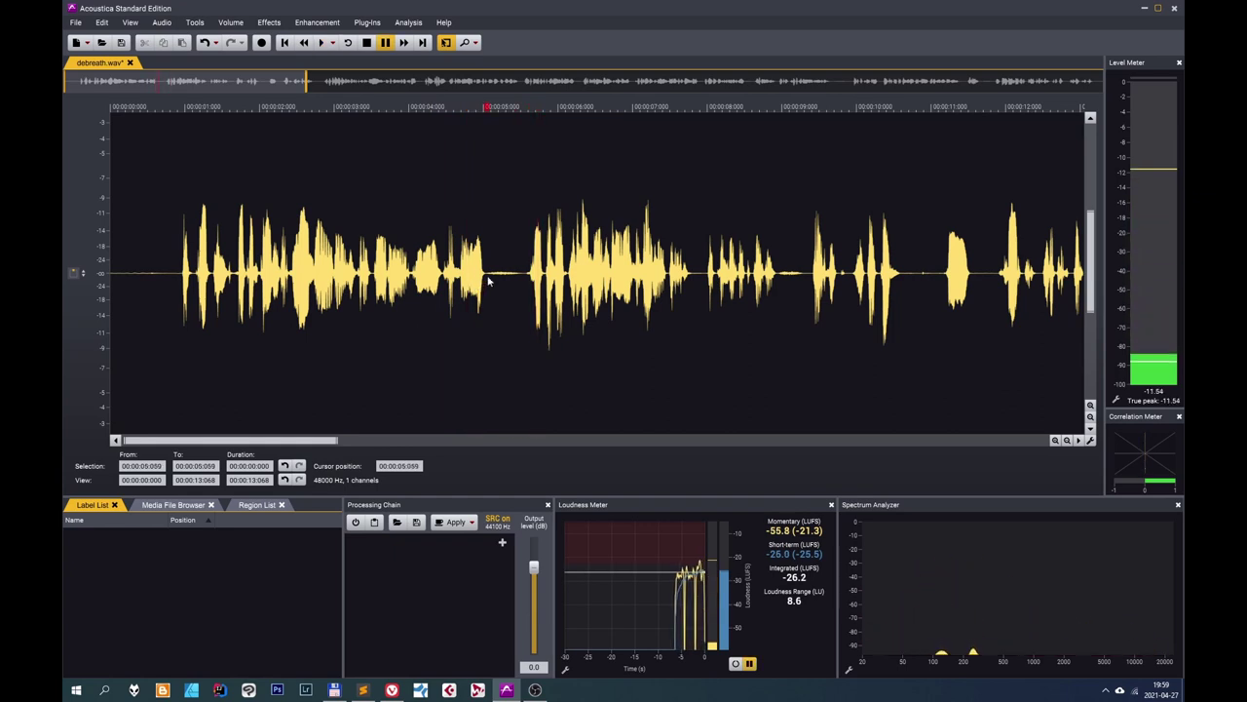
left_click_drag(487, 281, 525, 300)
key("ctrl+shift+v")
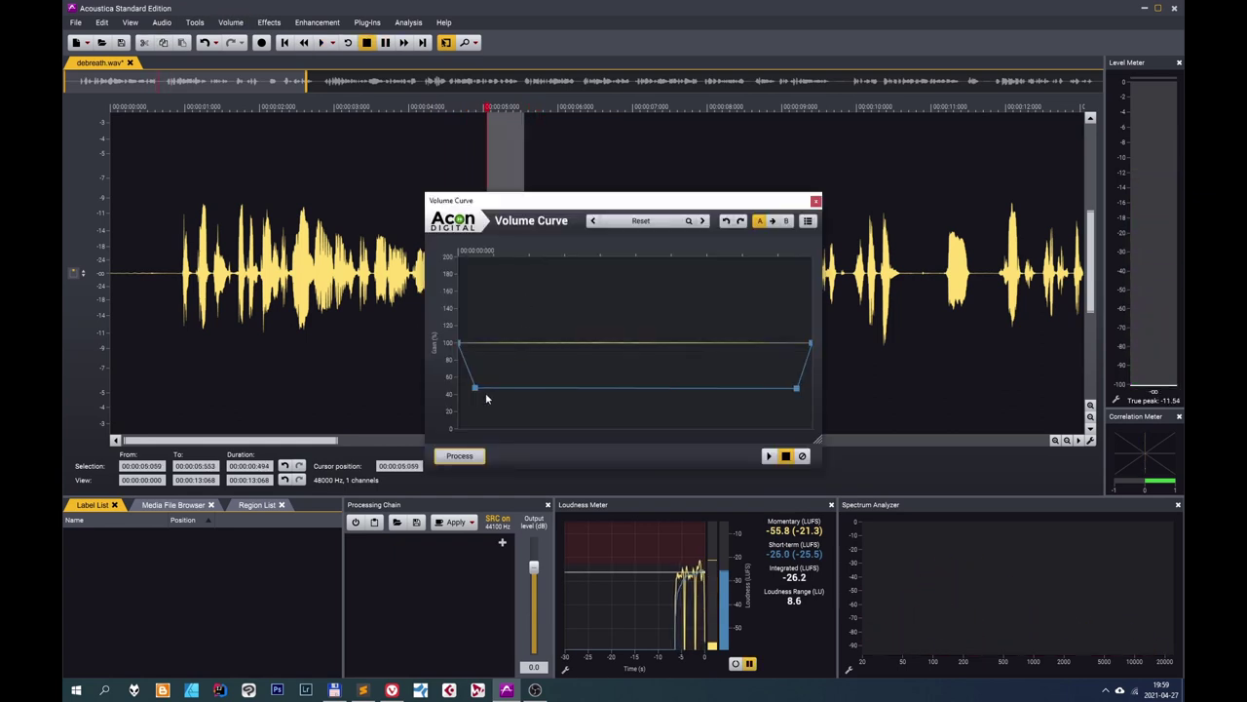
left_click(459, 456)
left_click(427, 300)
key("space")
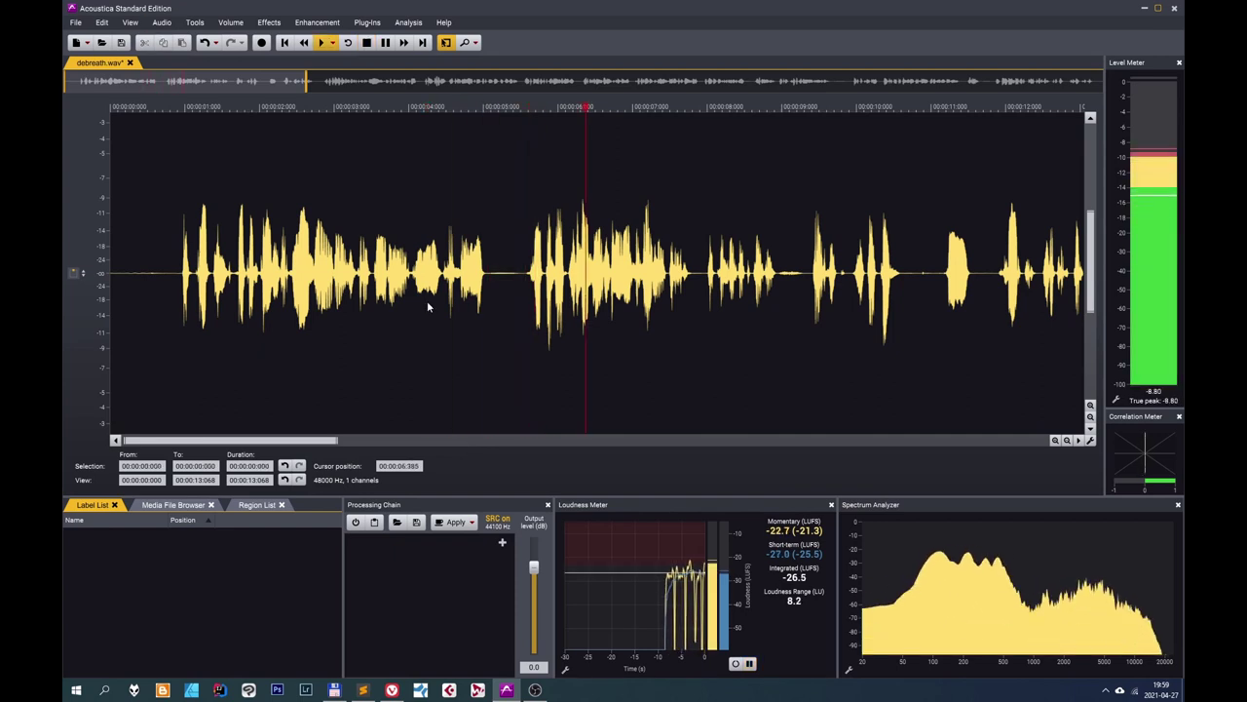
key("space")
Play from 8.77 s, lower the breath from 8.959 to 9.320 s to just under 40% gain with Volume Curve, and replay it.
left_click(750, 289)
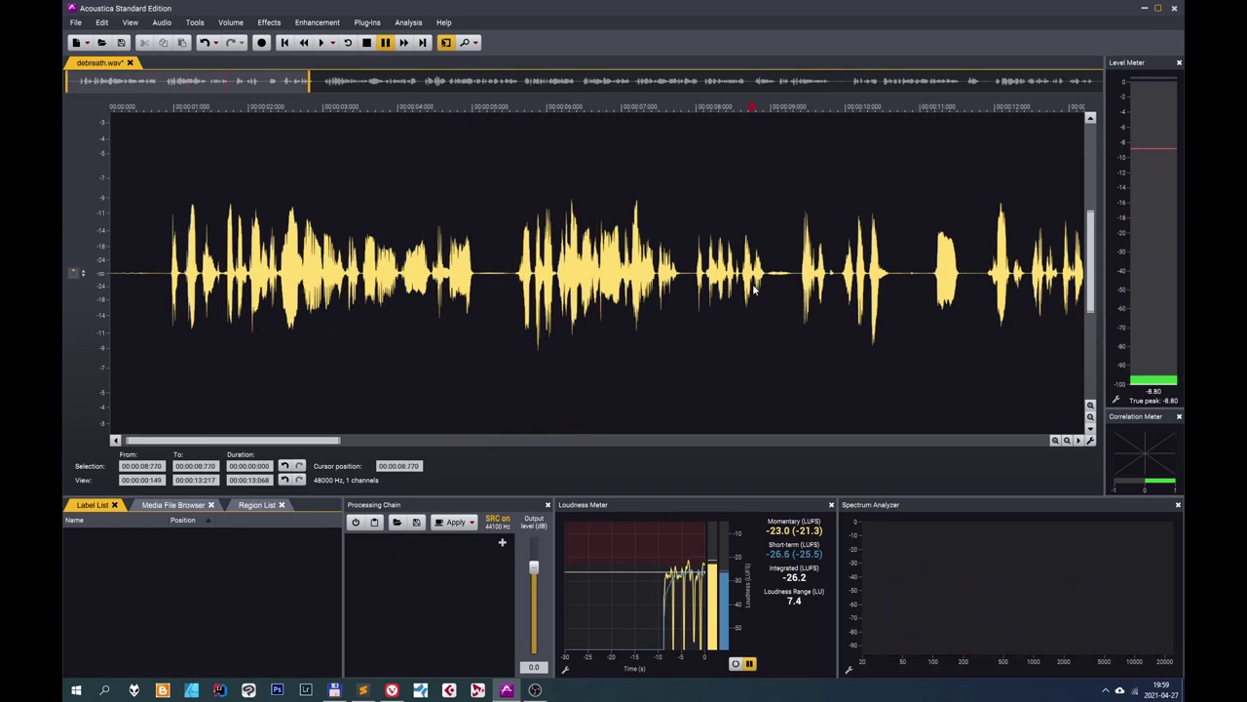
key("space")
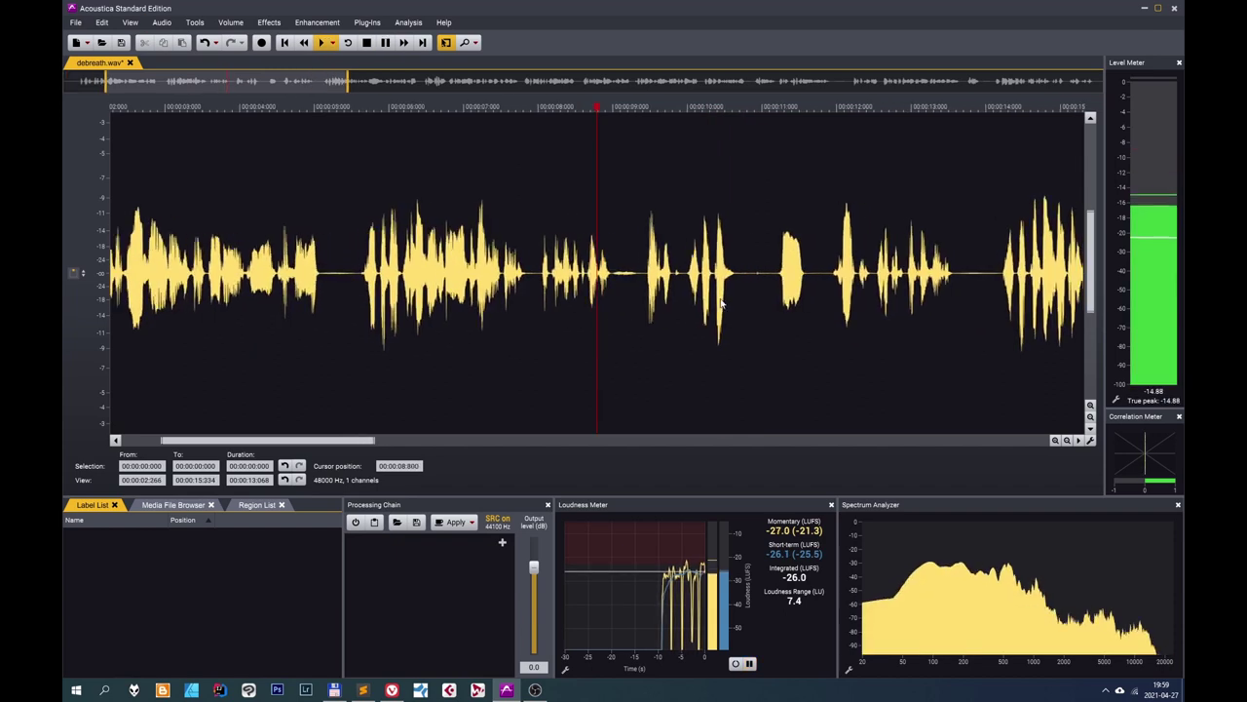
left_click_drag(551, 280, 575, 285)
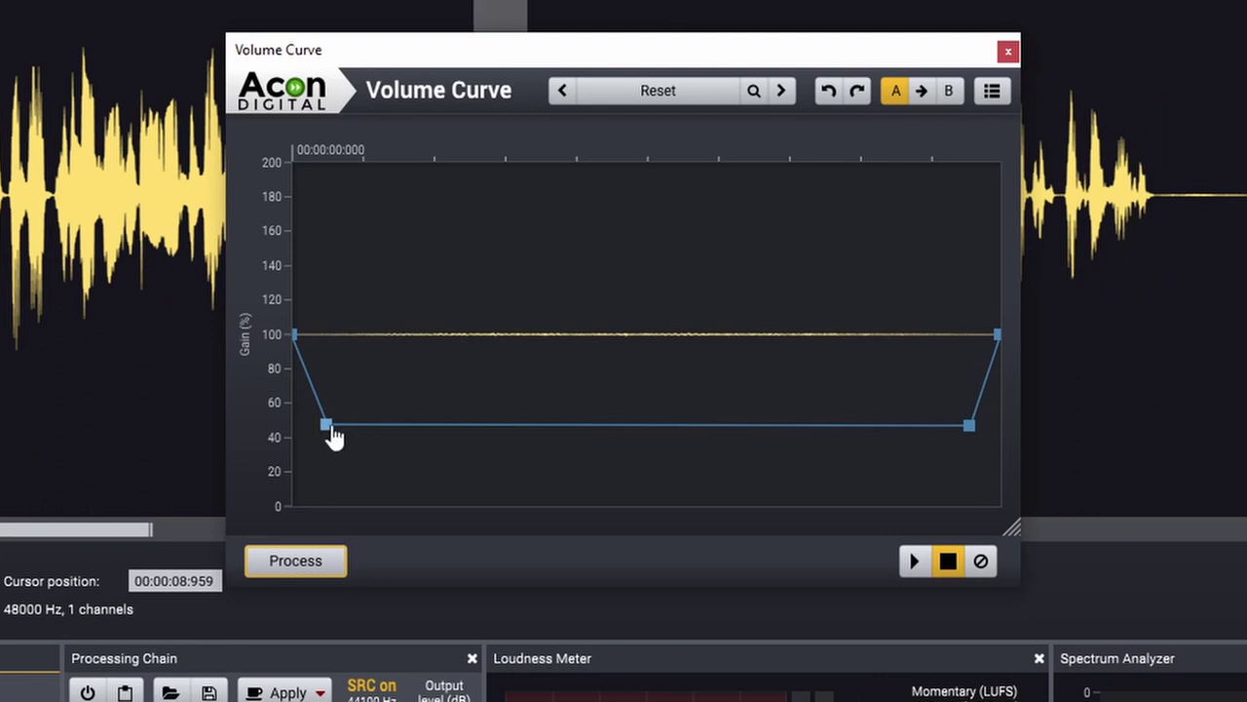
left_click_drag(326, 425, 330, 442)
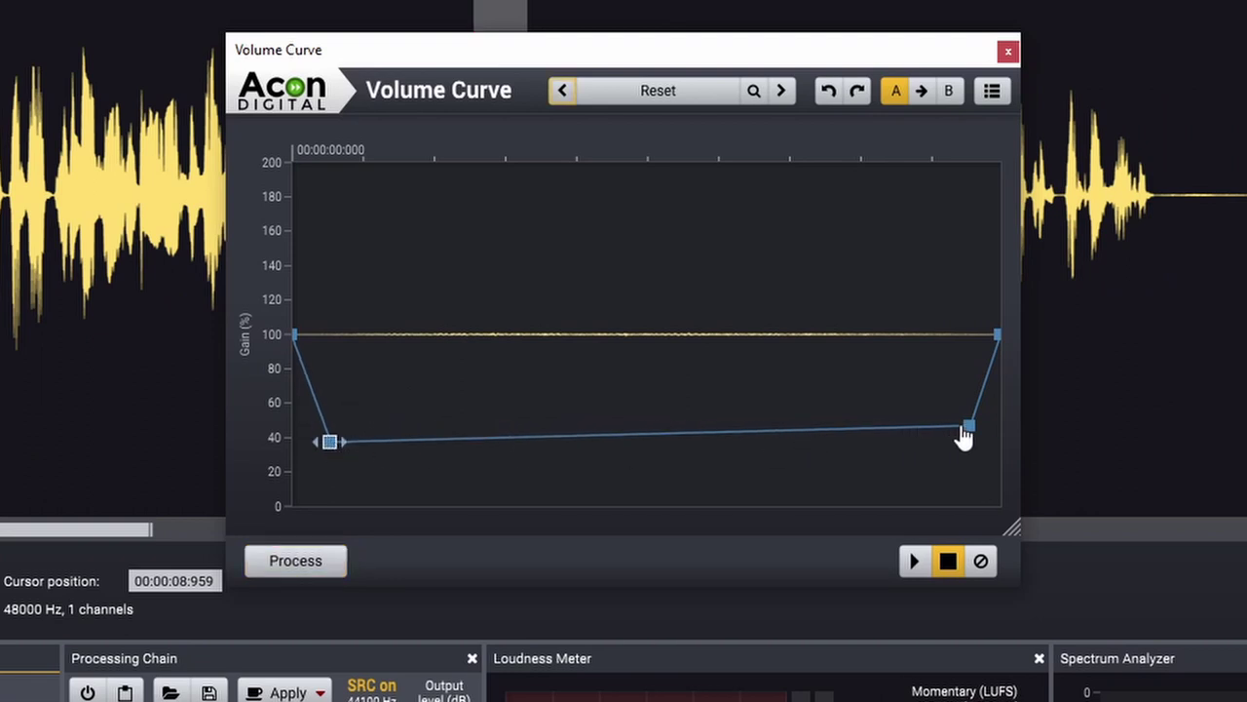
left_click_drag(967, 429, 963, 454)
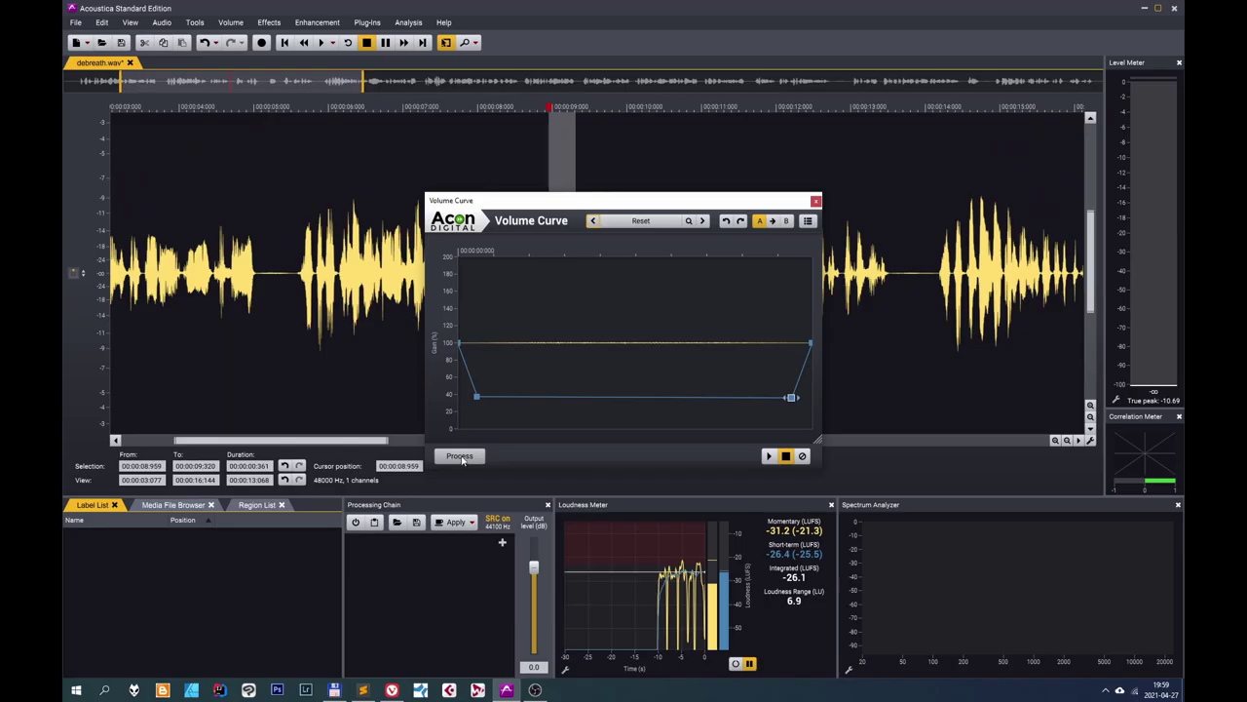
left_click(295, 560)
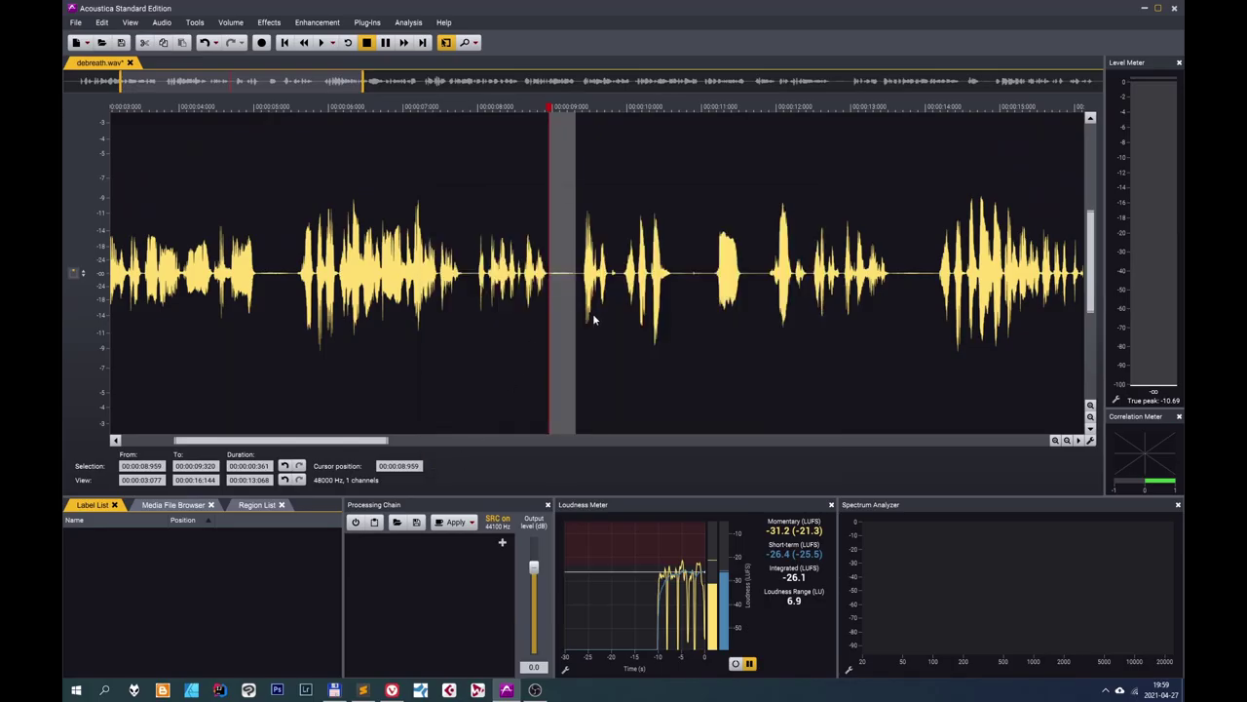
left_click(506, 312)
key("space")
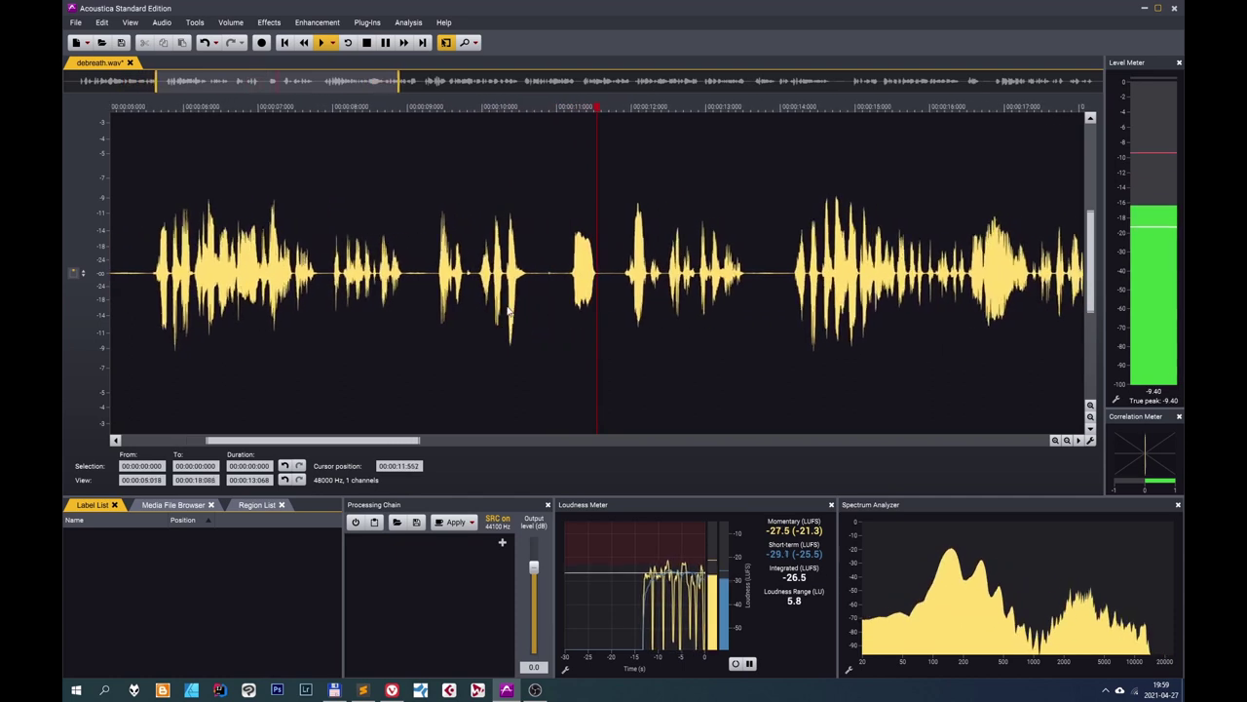
Play from 10.635 s, apply the Volume Curve dip twice to the noise from 10.635 to 11.144 s, and replay the passage.
left_click(399, 277)
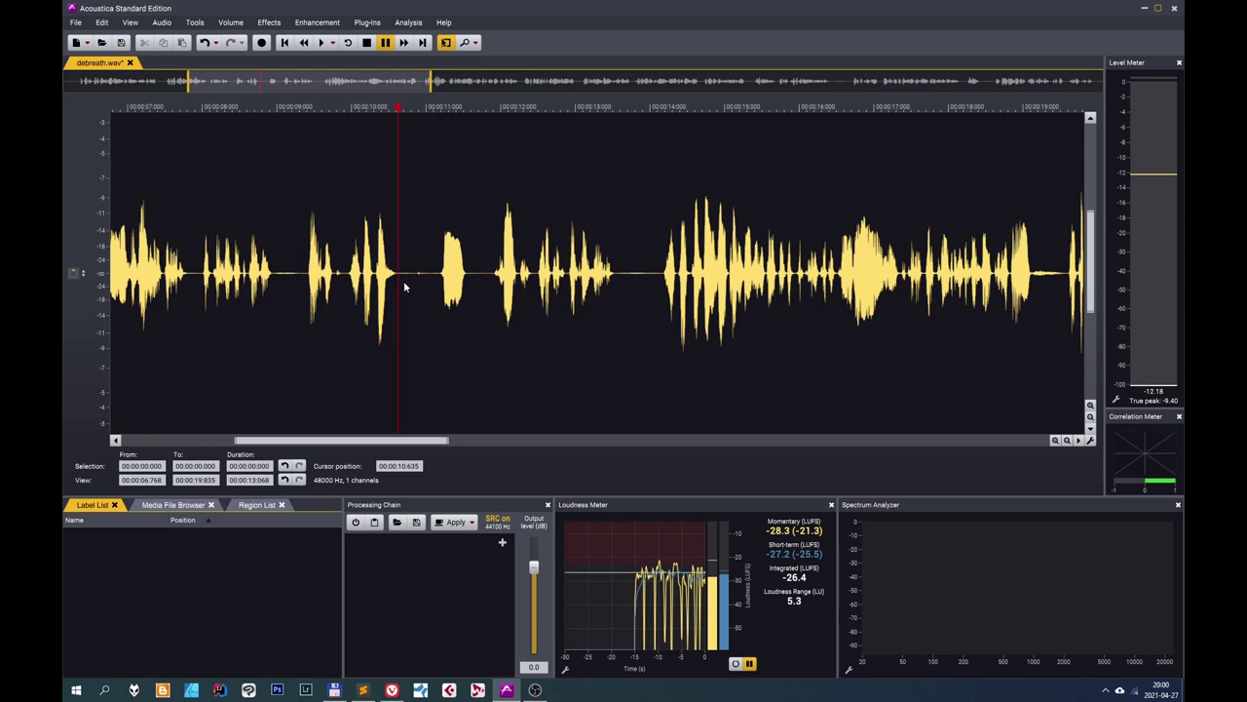
key("space")
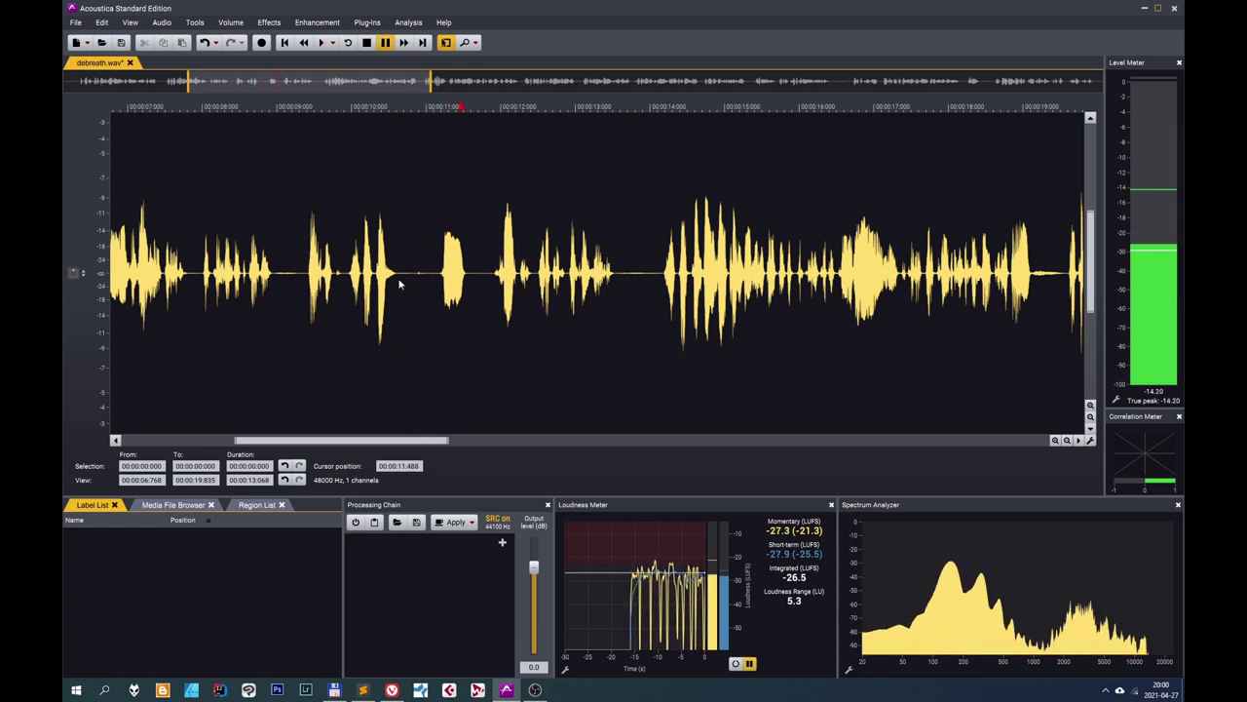
left_click_drag(398, 278, 435, 298)
key("ctrl+shift+v")
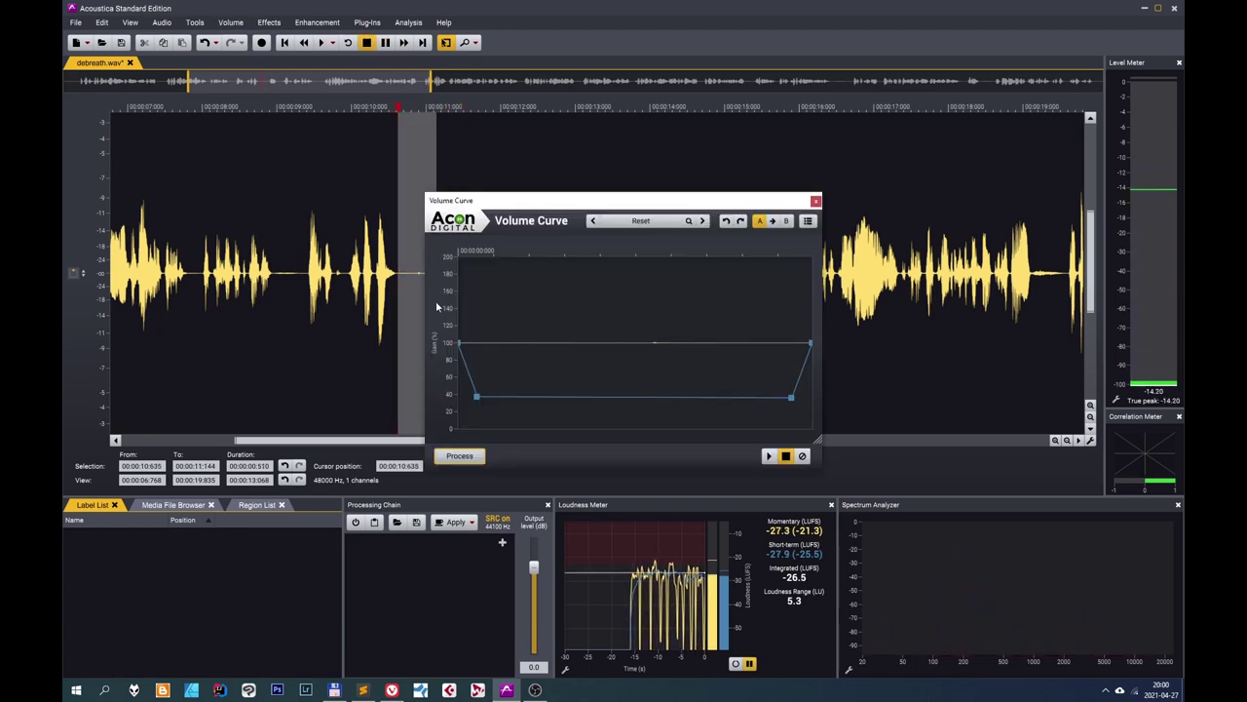
left_click(460, 455)
key("ctrl+shift+v")
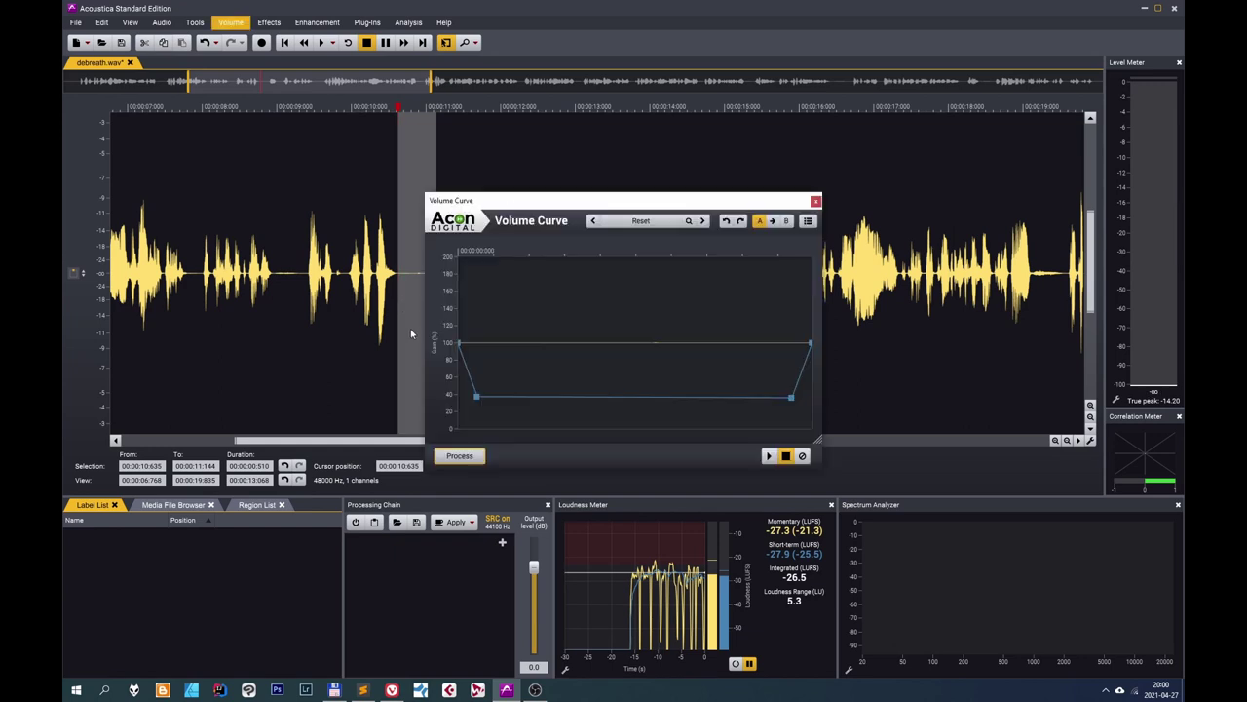
left_click(460, 455)
left_click(358, 286)
key("space")
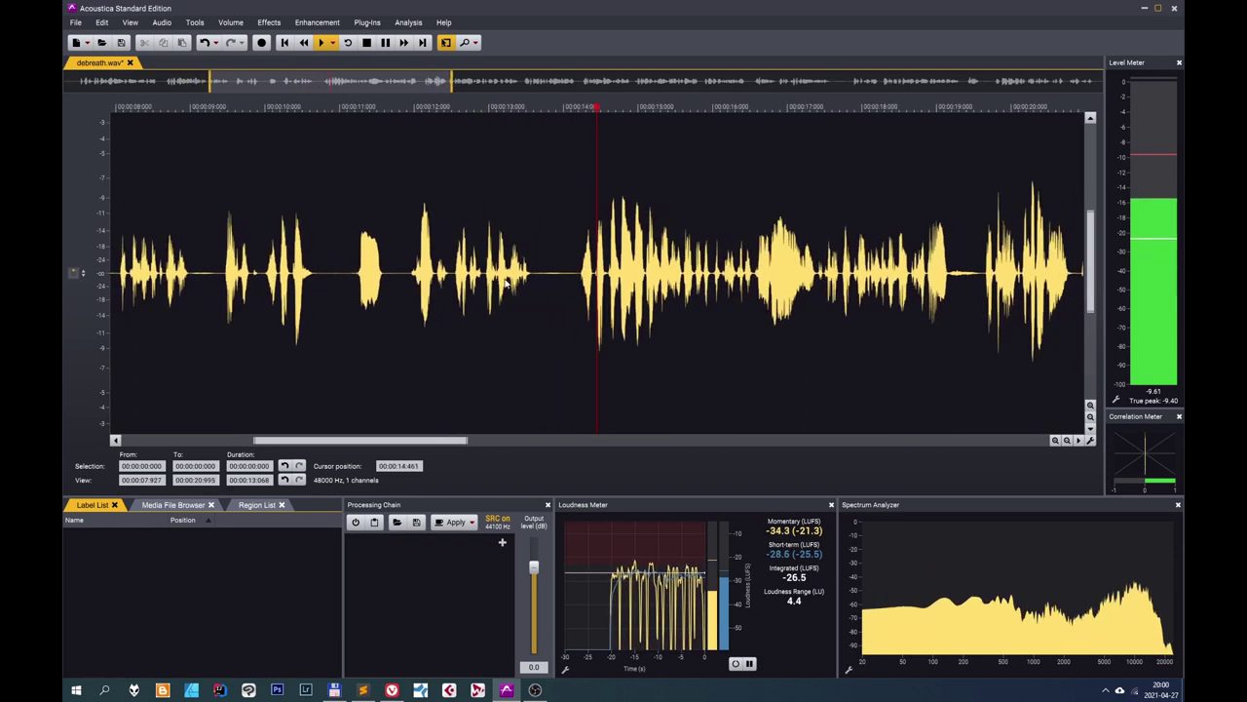
key("space")
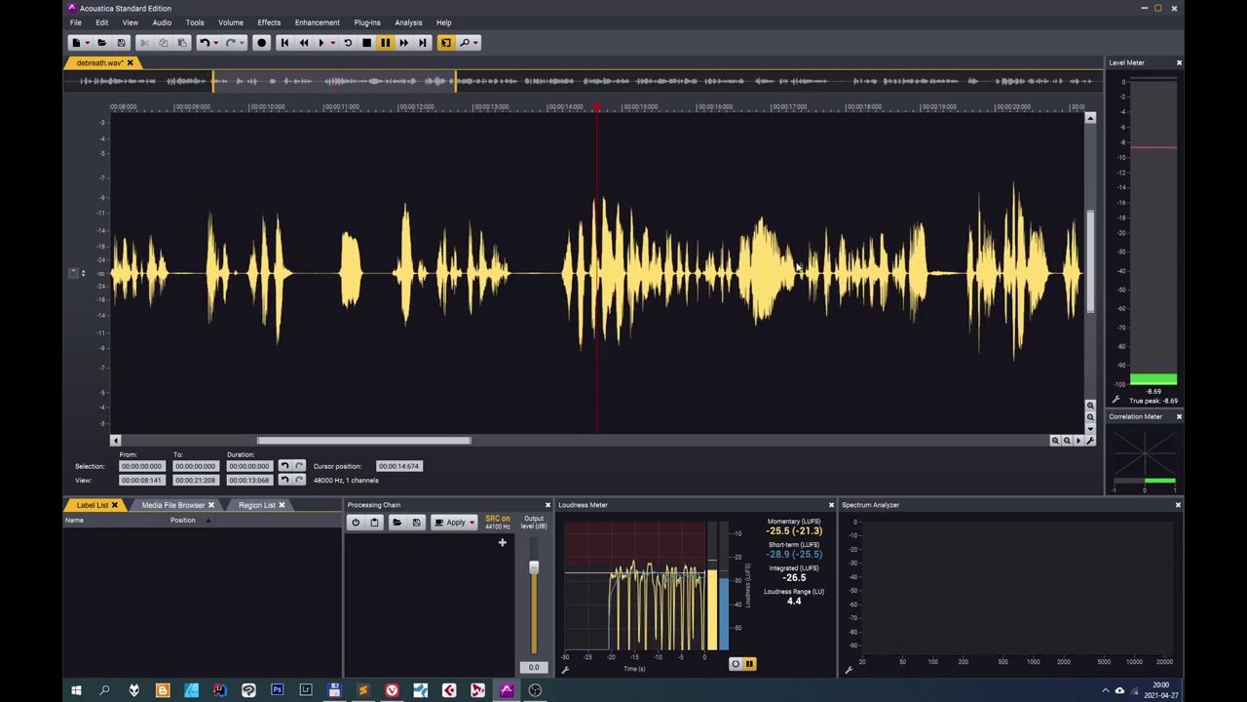
Play from about 18 s, lower the breath from 19.119 to 19.582 s with the same Volume Curve dip, and replay the passage.
left_click(855, 292)
key("space")
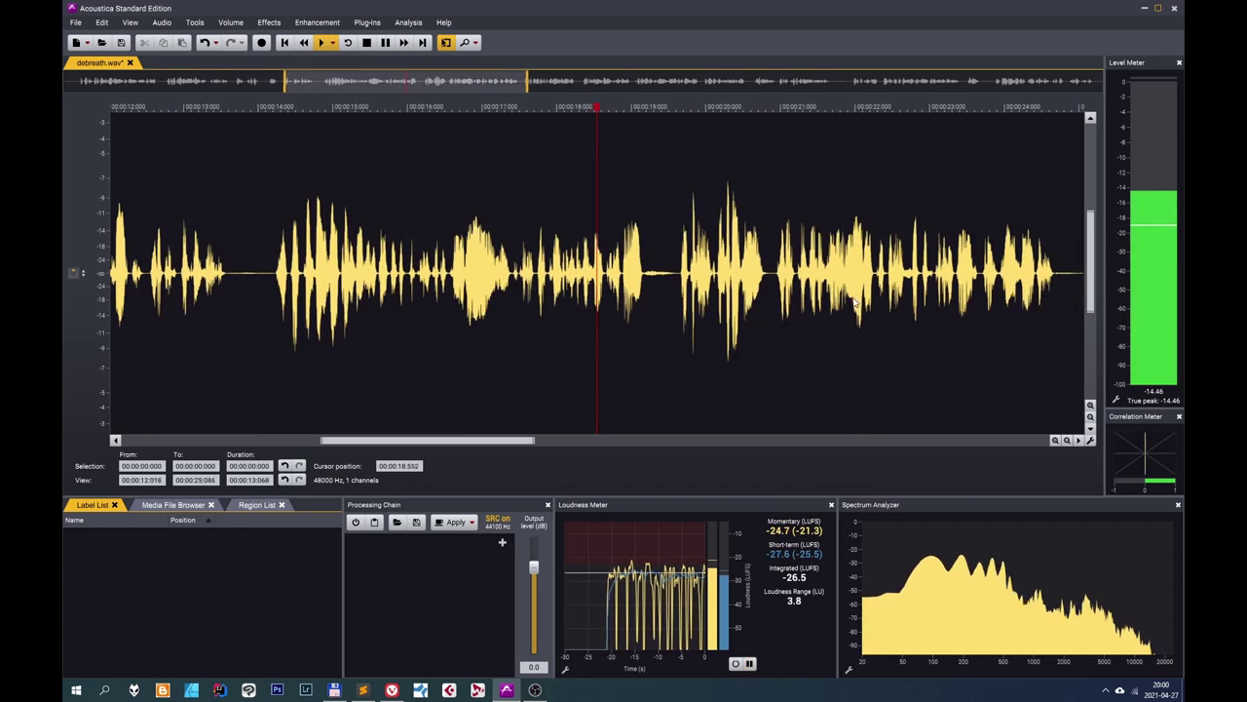
key("space")
left_click_drag(551, 284, 583, 283)
key("ctrl+shift+v")
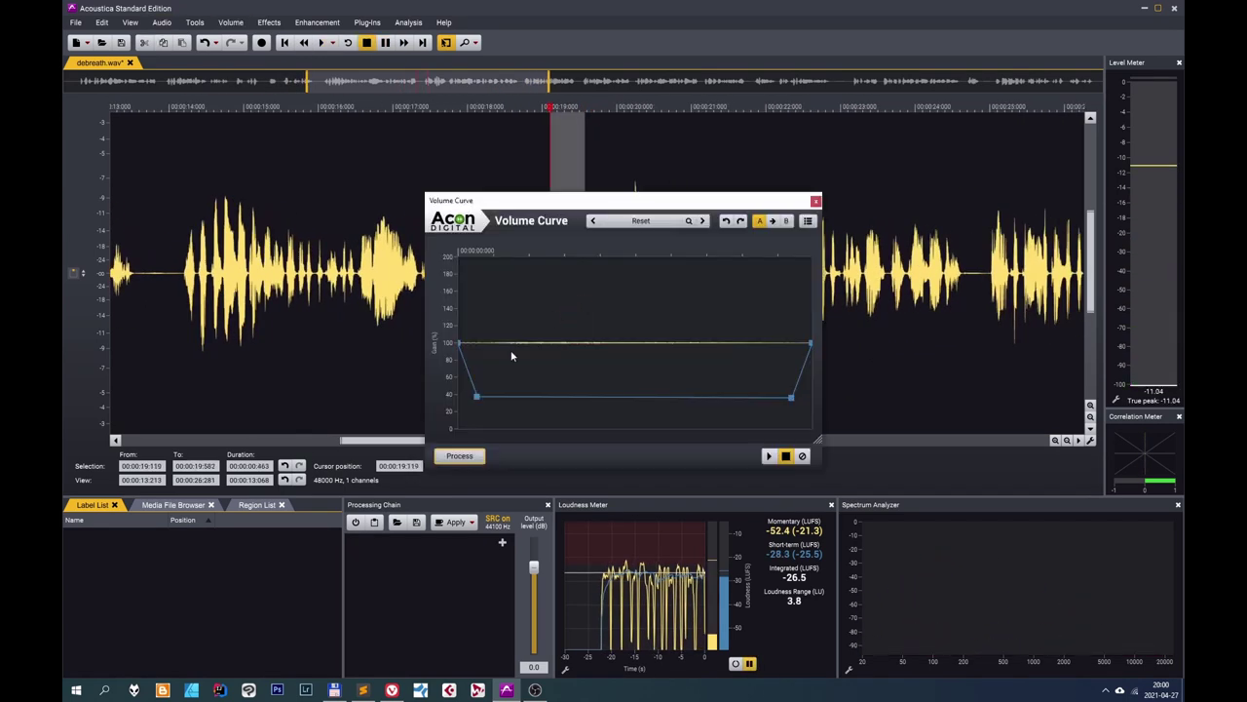
left_click(459, 455)
left_click(524, 277)
key("space")
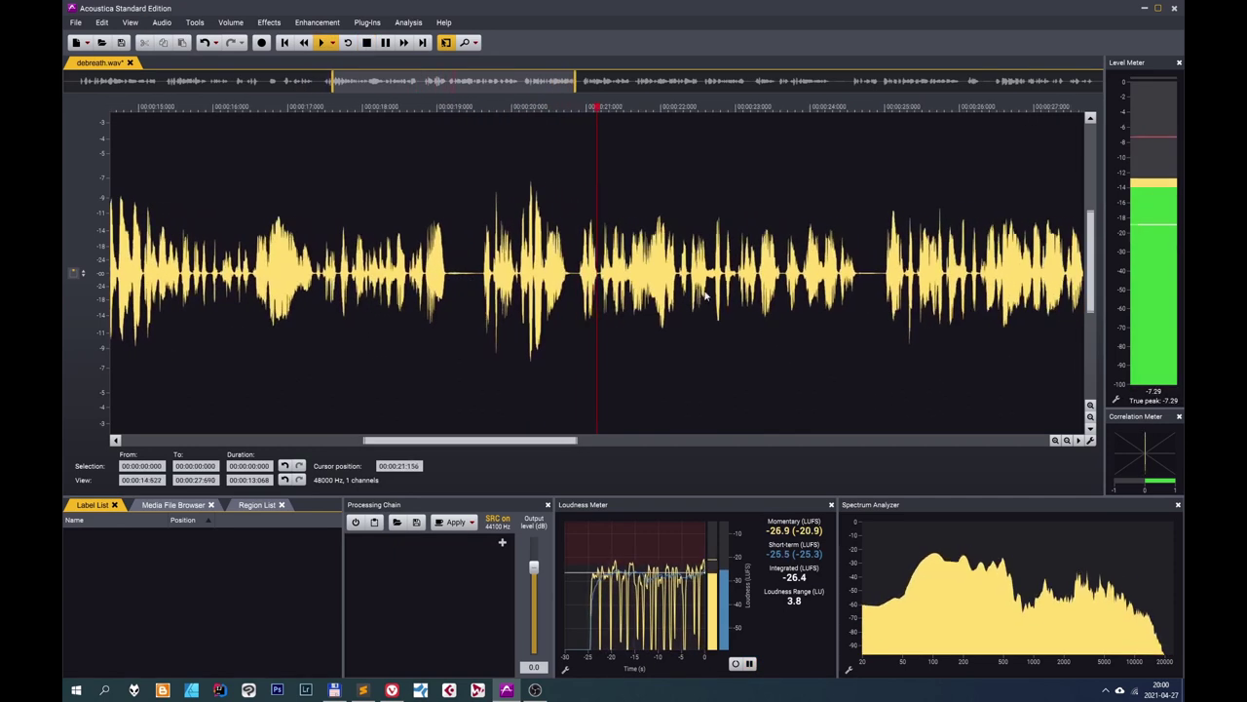
key("space")
Lower the breath from 27.715 to 28.138 s with the same Volume Curve dip.
left_click(762, 279)
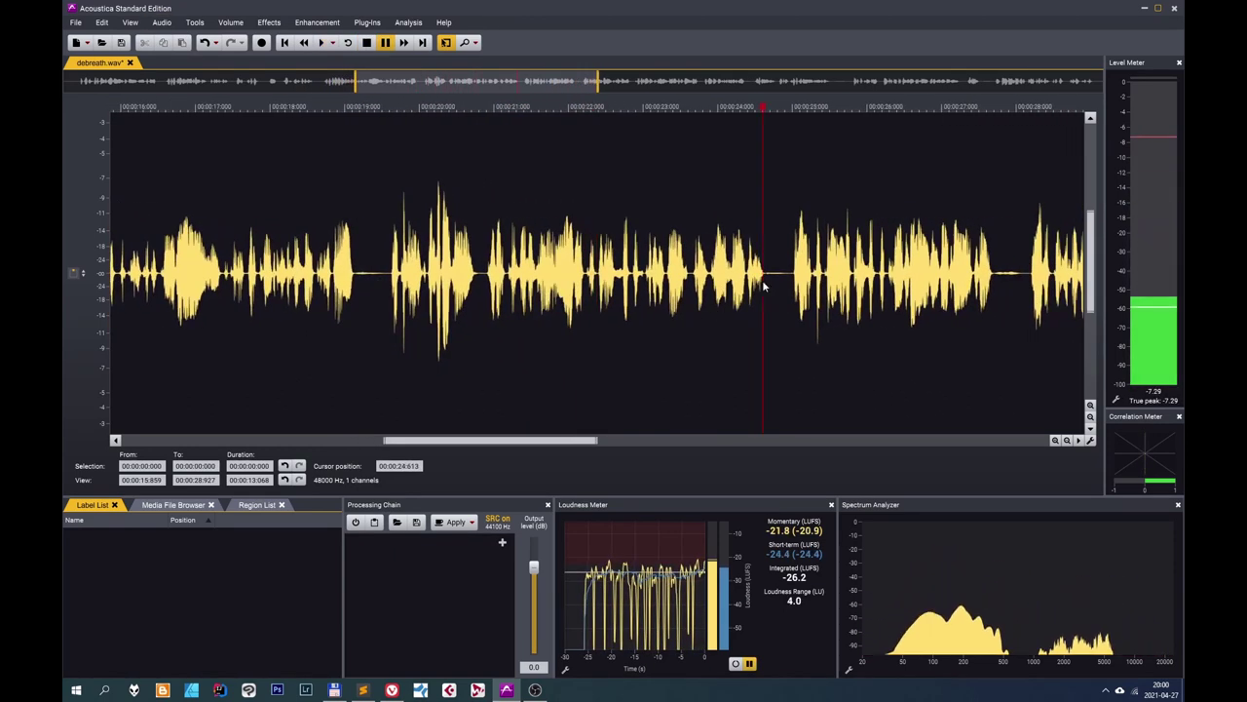
left_click_drag(546, 443, 614, 443)
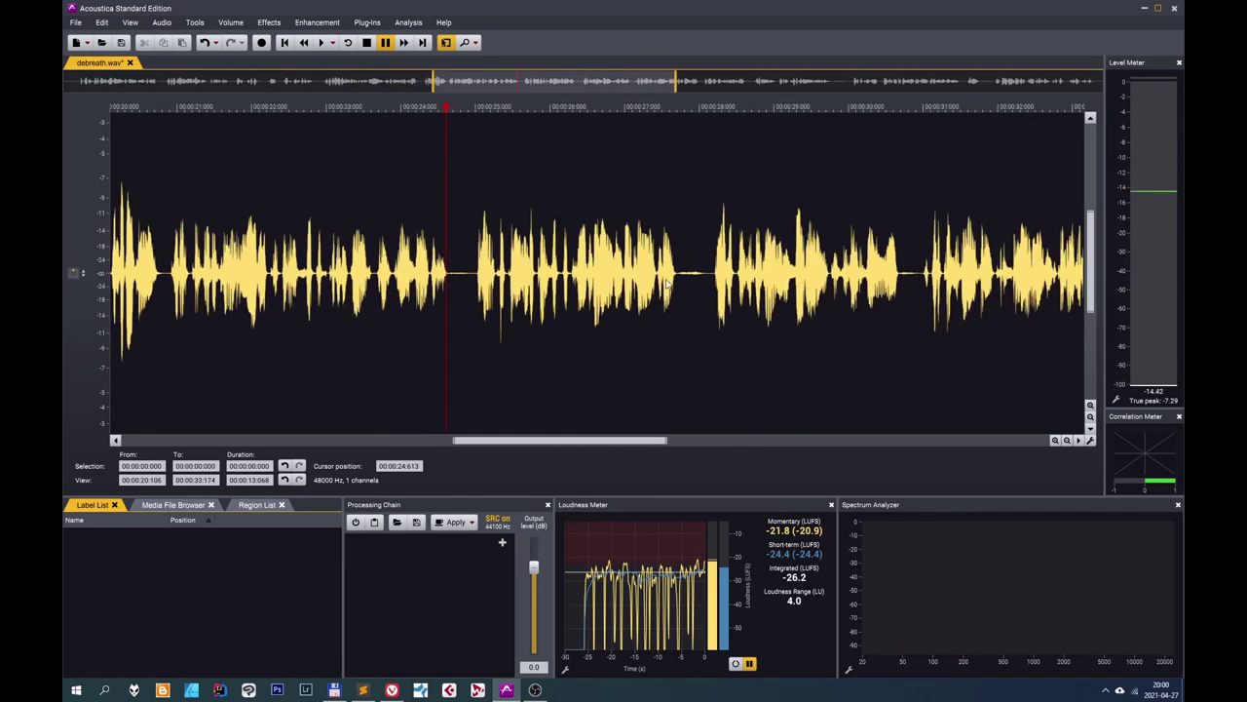
left_click_drag(678, 283, 708, 322)
key("ctrl+shift+v")
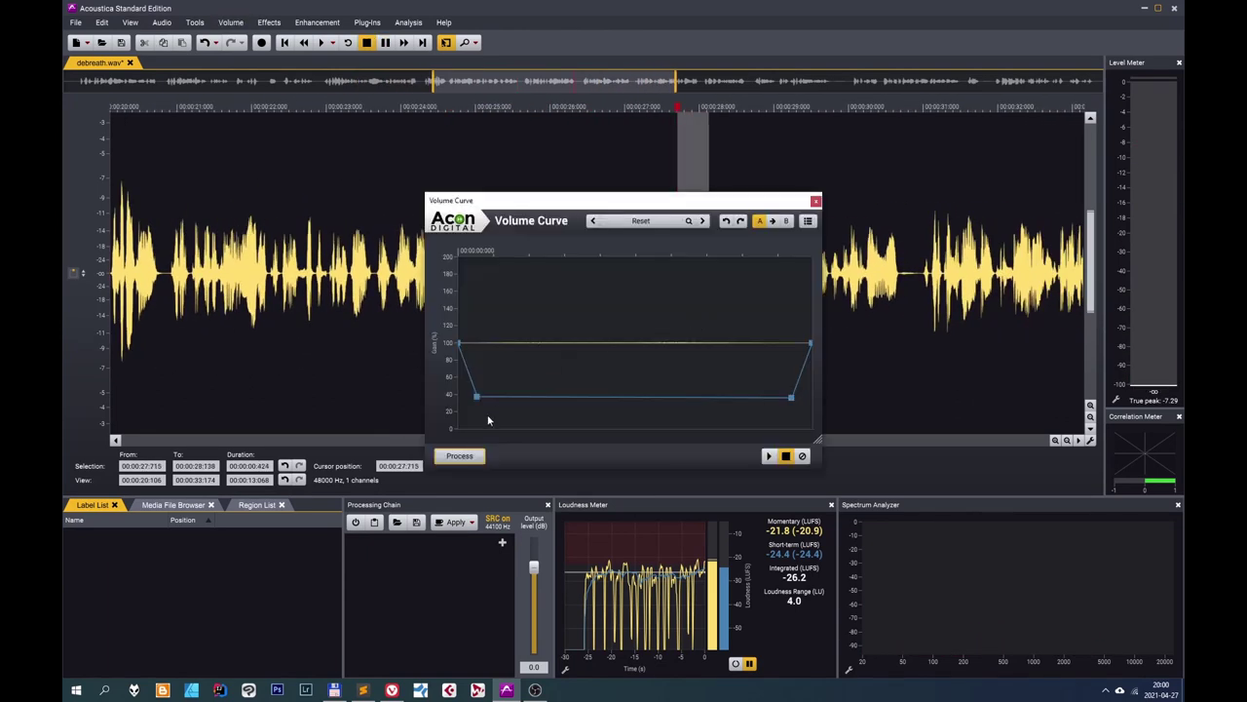
left_click(456, 454)
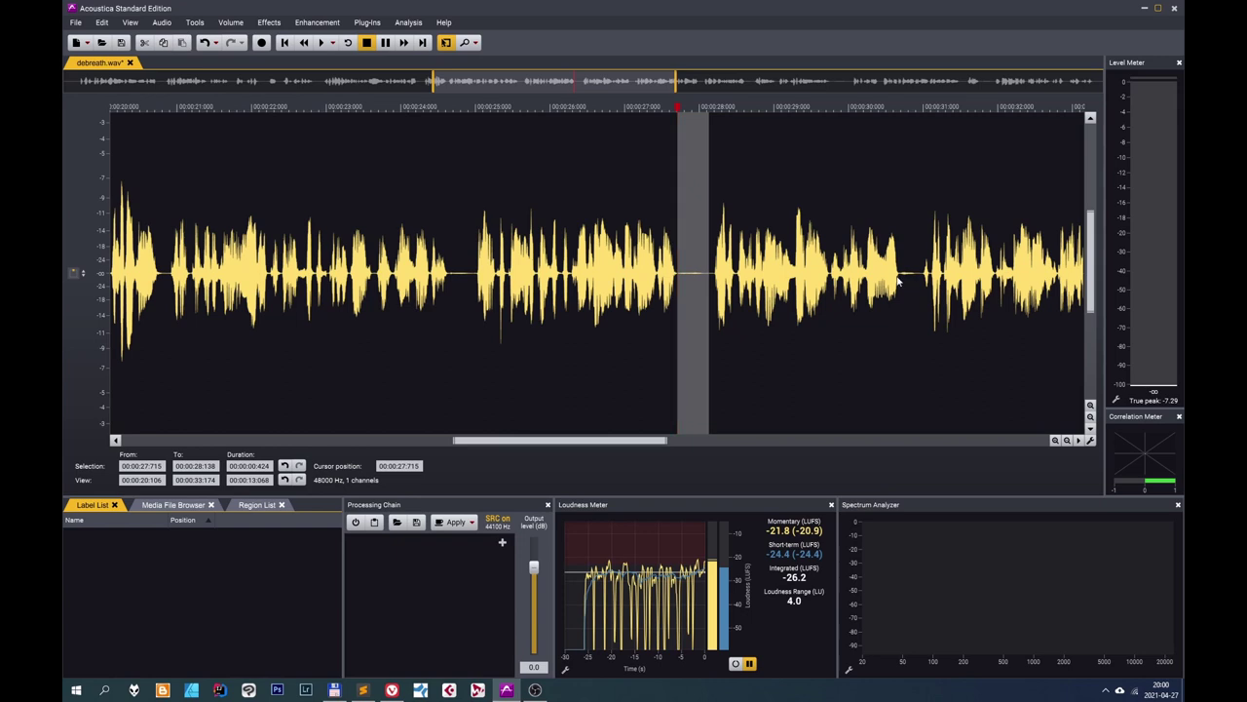
Apply the same Volume Curve dip to the breaths at 34.405 to 34.766 s and 36.939 to 37.488 s.
left_click_drag(565, 443, 659, 443)
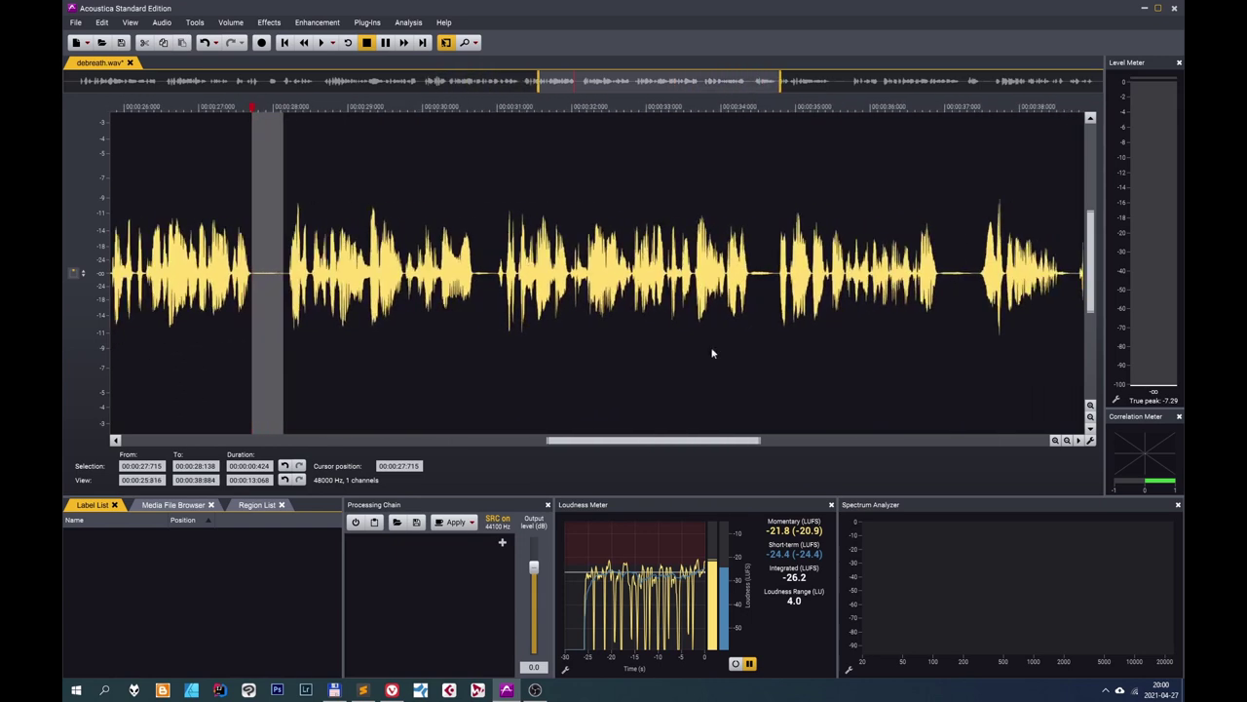
left_click_drag(748, 280, 775, 306)
key("ctrl+shift+v")
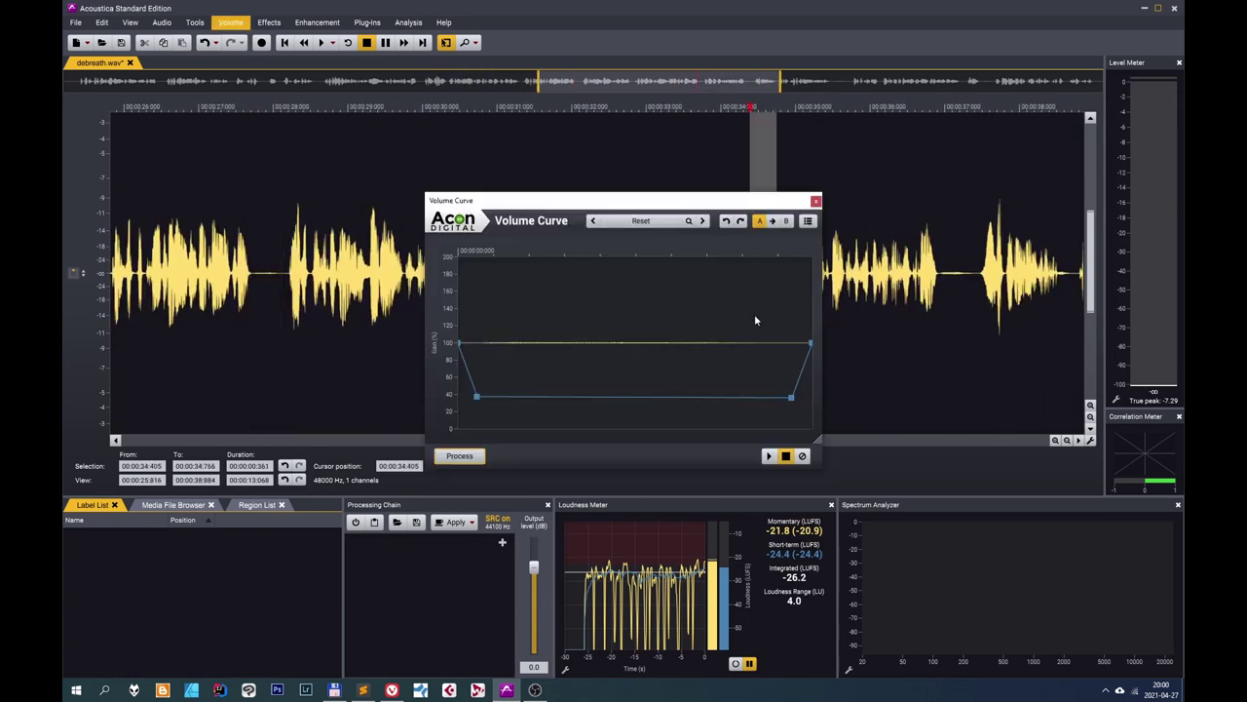
left_click(459, 456)
left_click_drag(939, 281, 980, 301)
key("ctrl+shift+v")
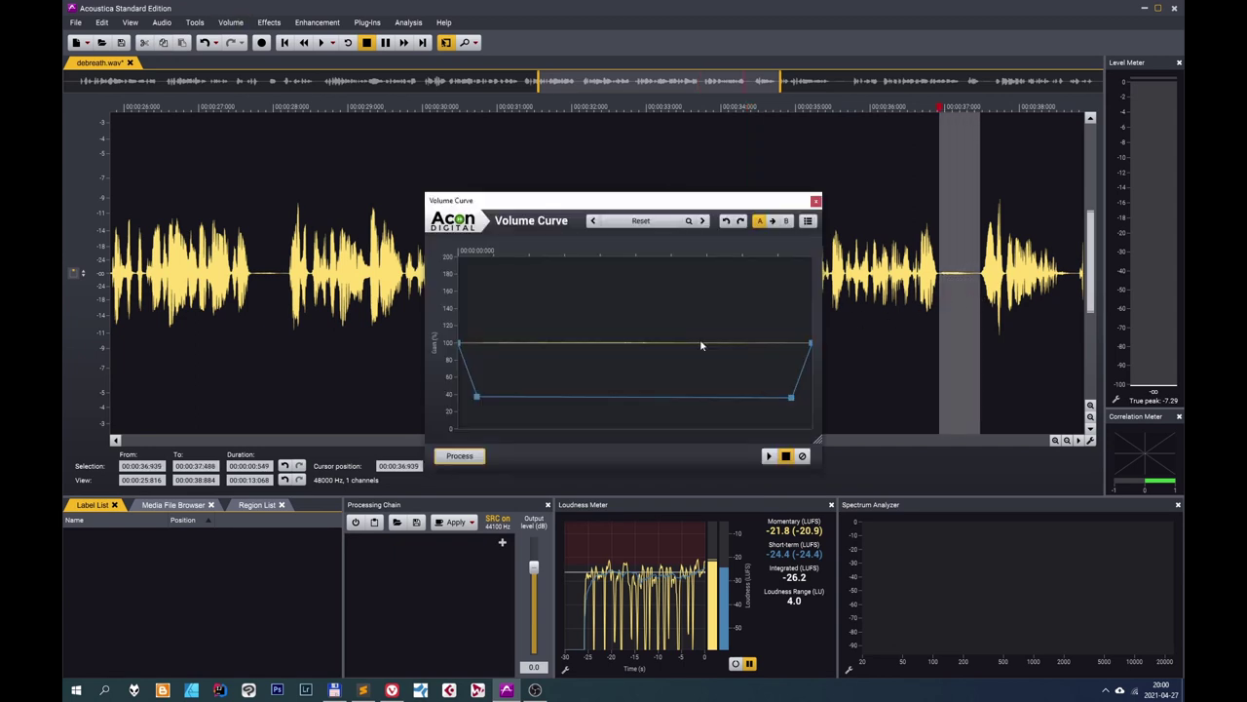
left_click(450, 456)
Lower the breath from 41.749 to 42.651 s with the same Volume Curve dip, and play back the passage around it.
left_click_drag(574, 438, 684, 438)
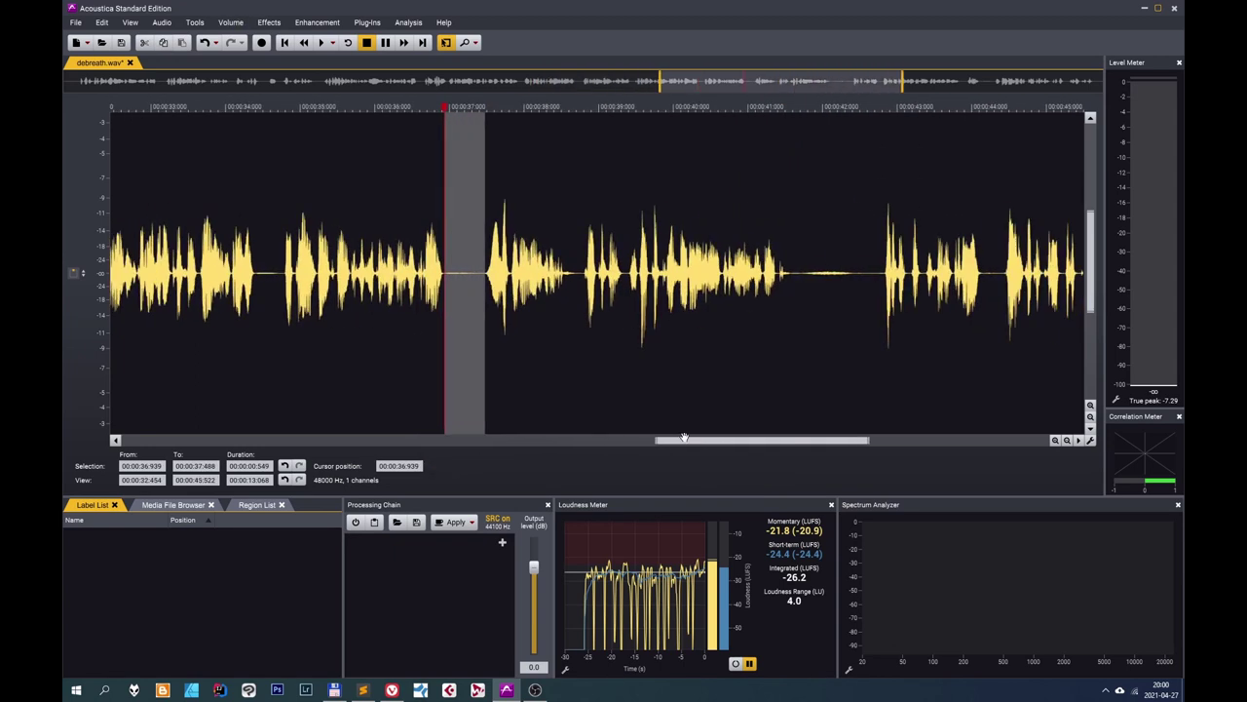
left_click_drag(805, 283, 870, 328)
key("ctrl+shift+v")
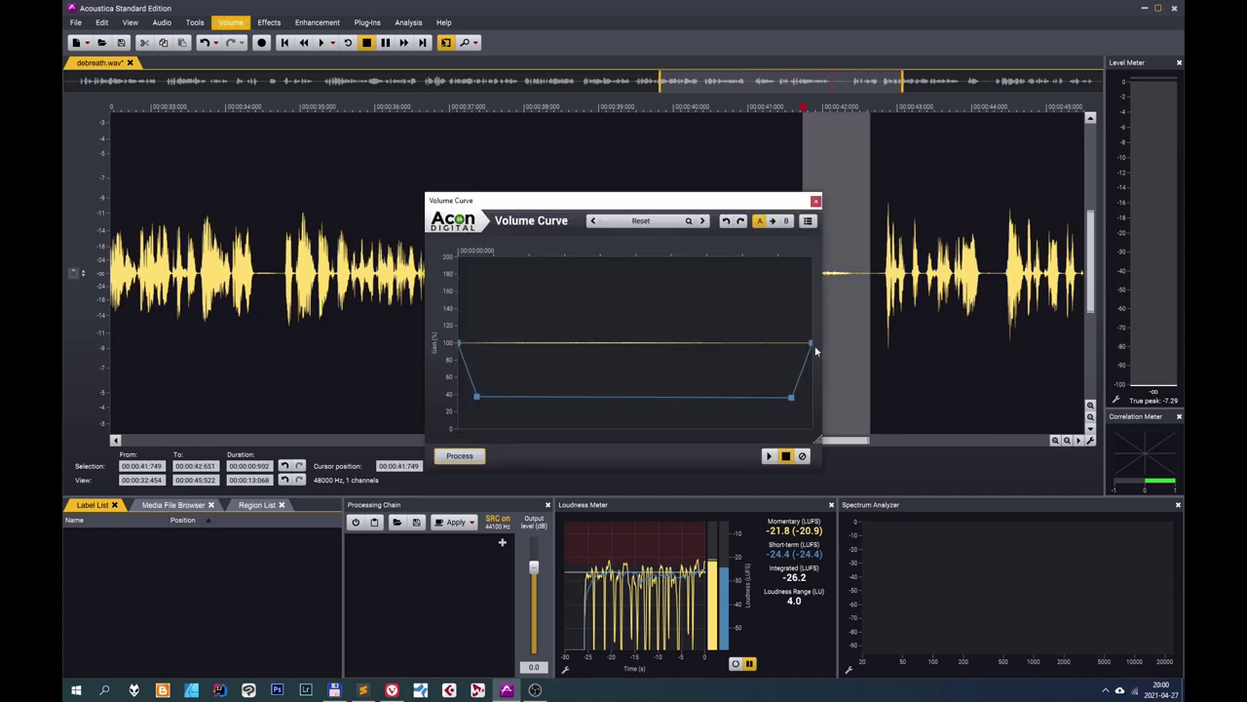
left_click(460, 455)
left_click(760, 282)
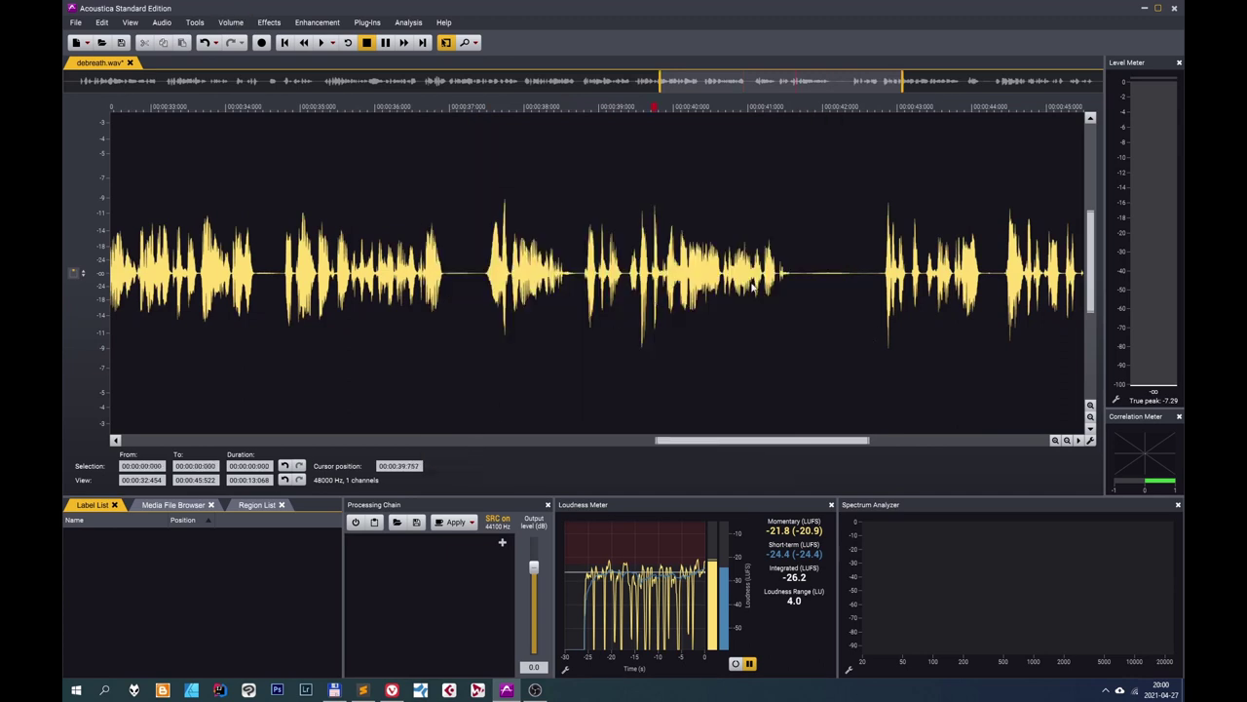
key("space")
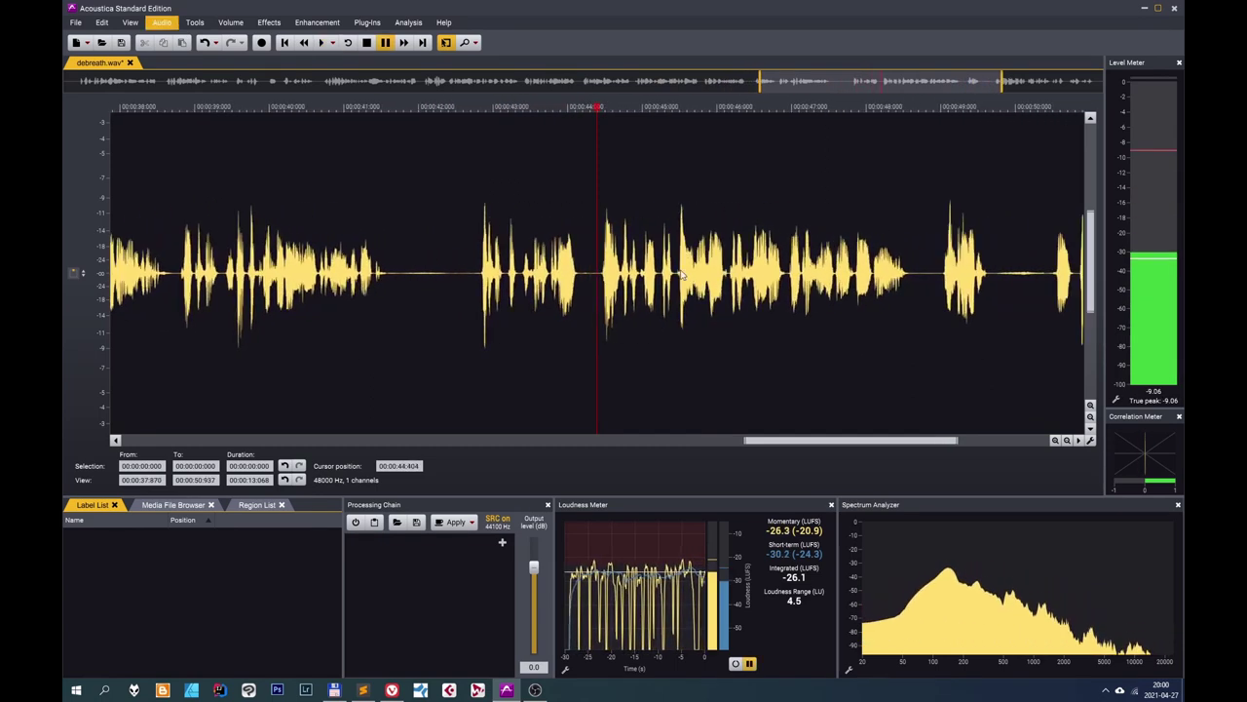
key("space")
Lower the breath from 49.705 to 50.443 s with the same Volume Curve dip and clear the selection.
scroll(701, 308, "down", 5)
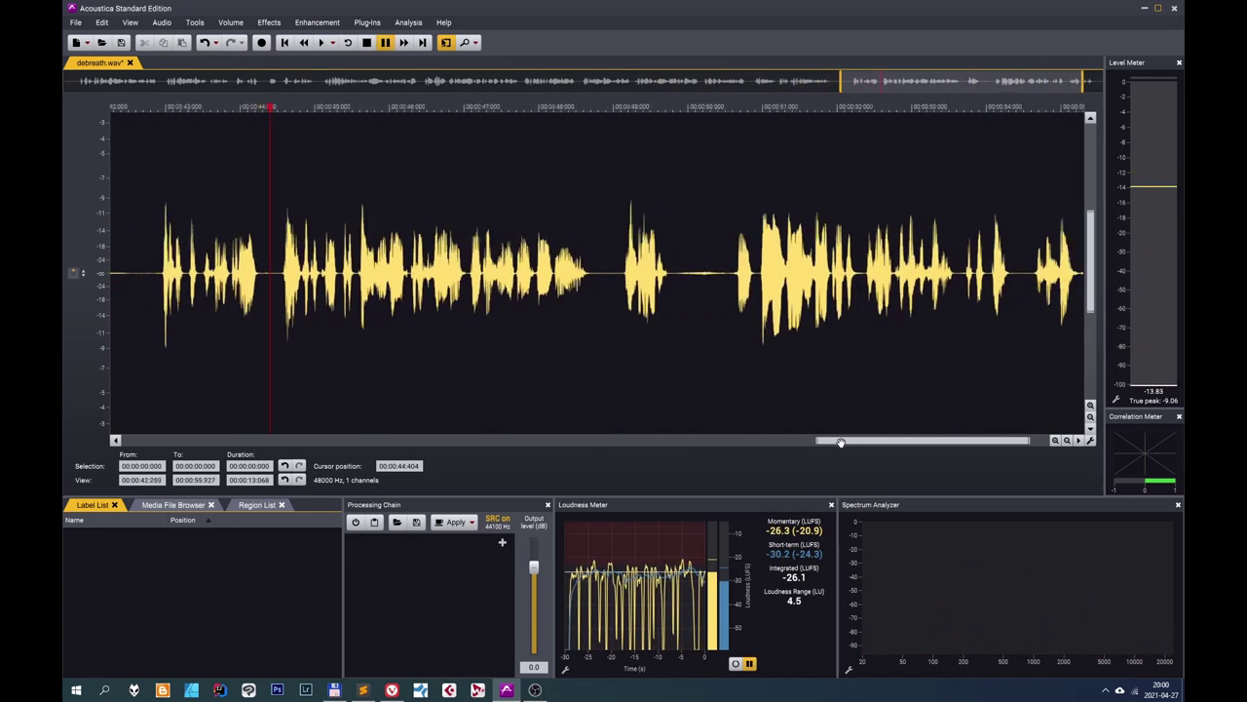
left_click_drag(649, 272, 703, 304)
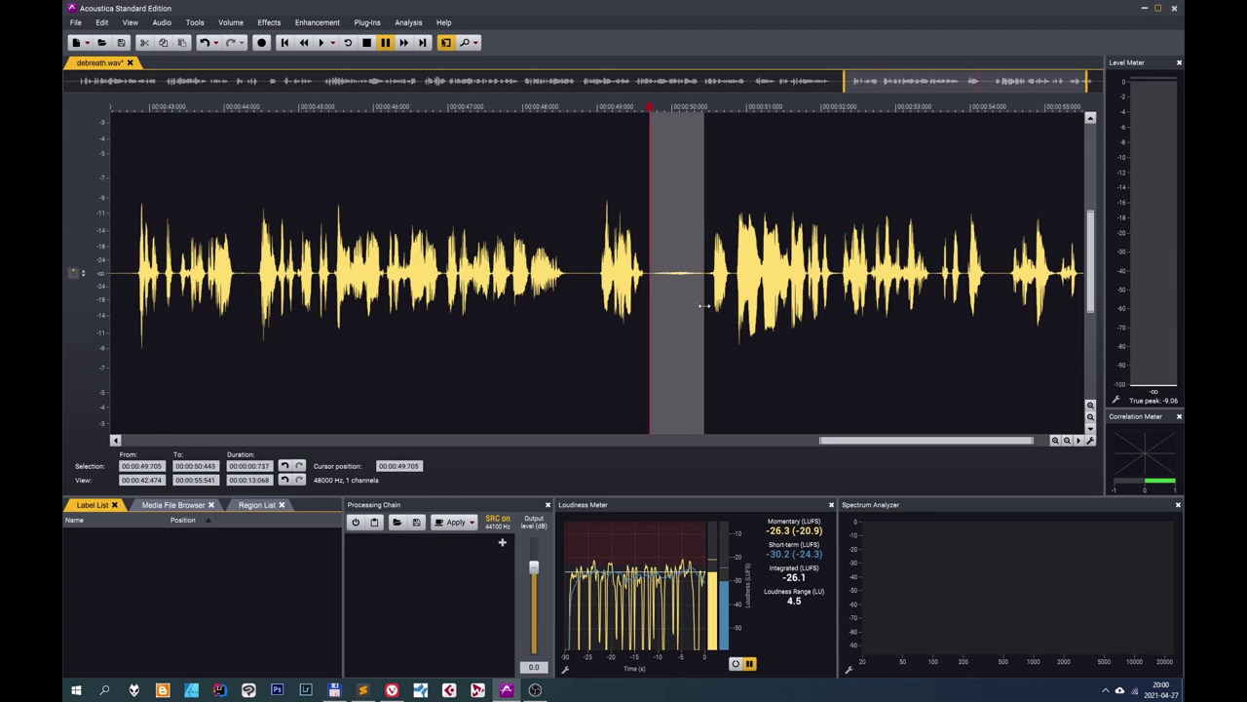
key("ctrl+shift+v")
left_click(459, 455)
left_click(619, 279)
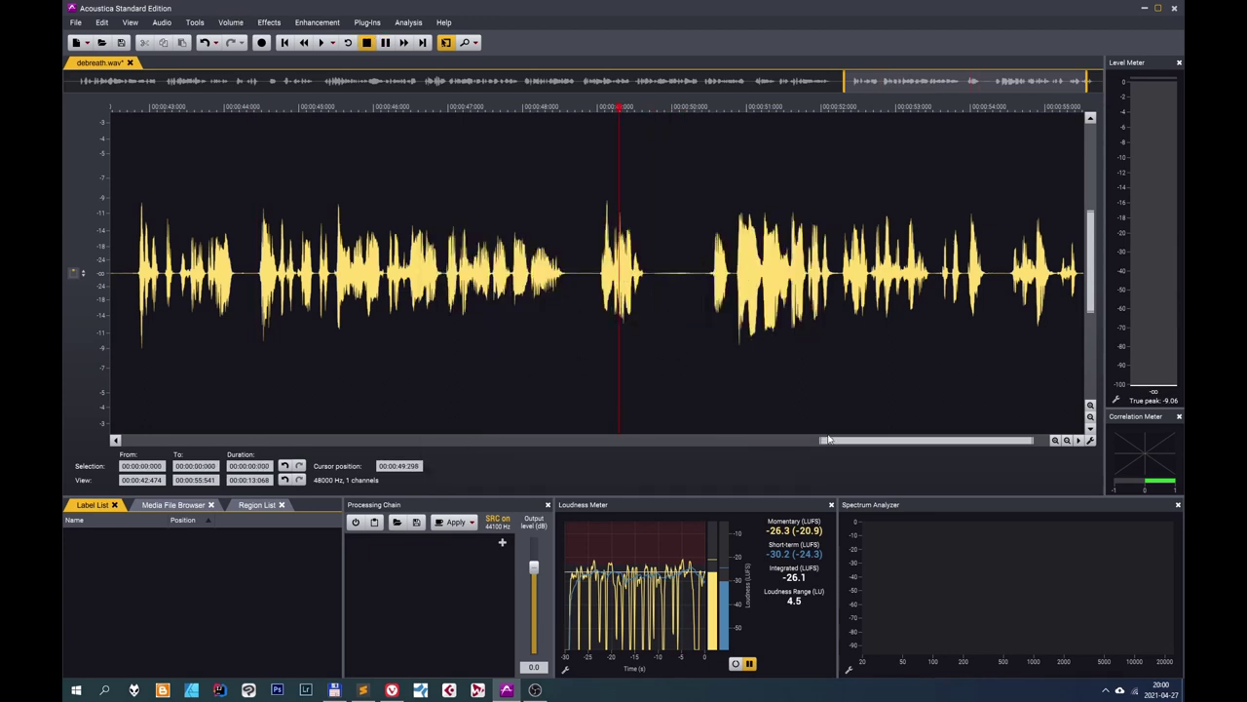
Examine the remaining pauses near the end of the recording, including the one after 48.410 s, and view the whole waveform.
scroll(877, 439, "down", 1)
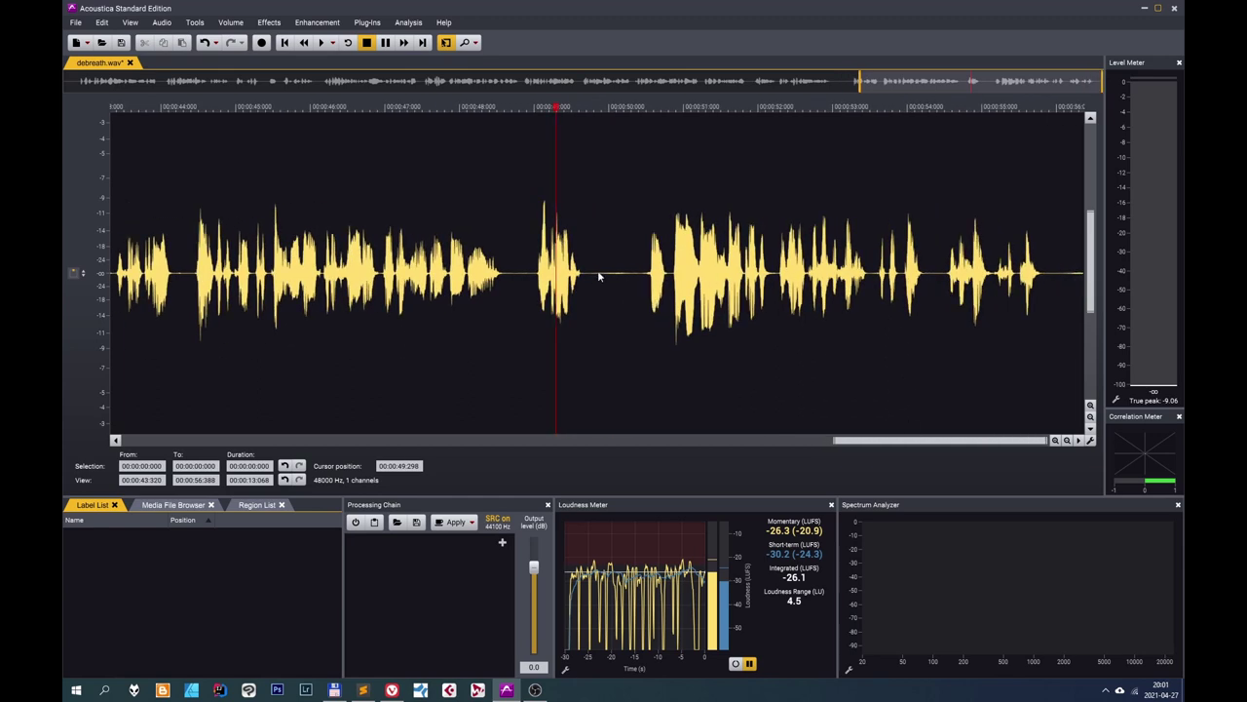
left_click_drag(466, 290, 516, 310)
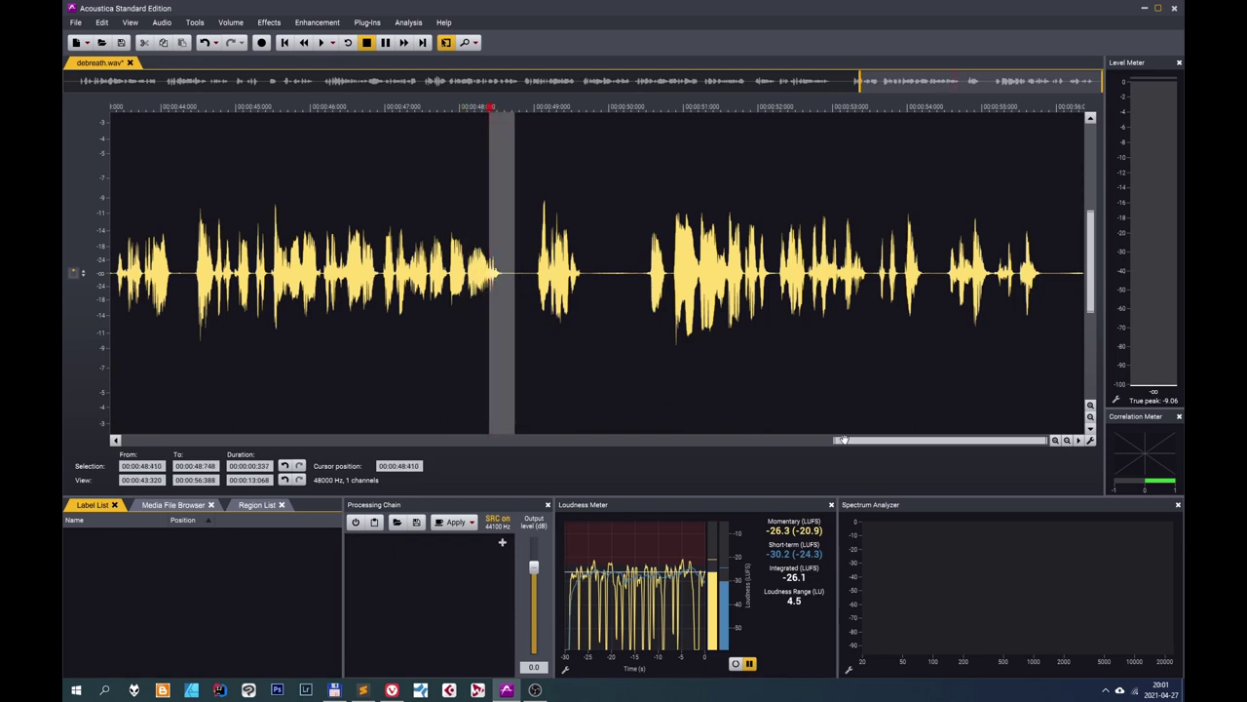
left_click(669, 340)
scroll(497, 300, "down", 3)
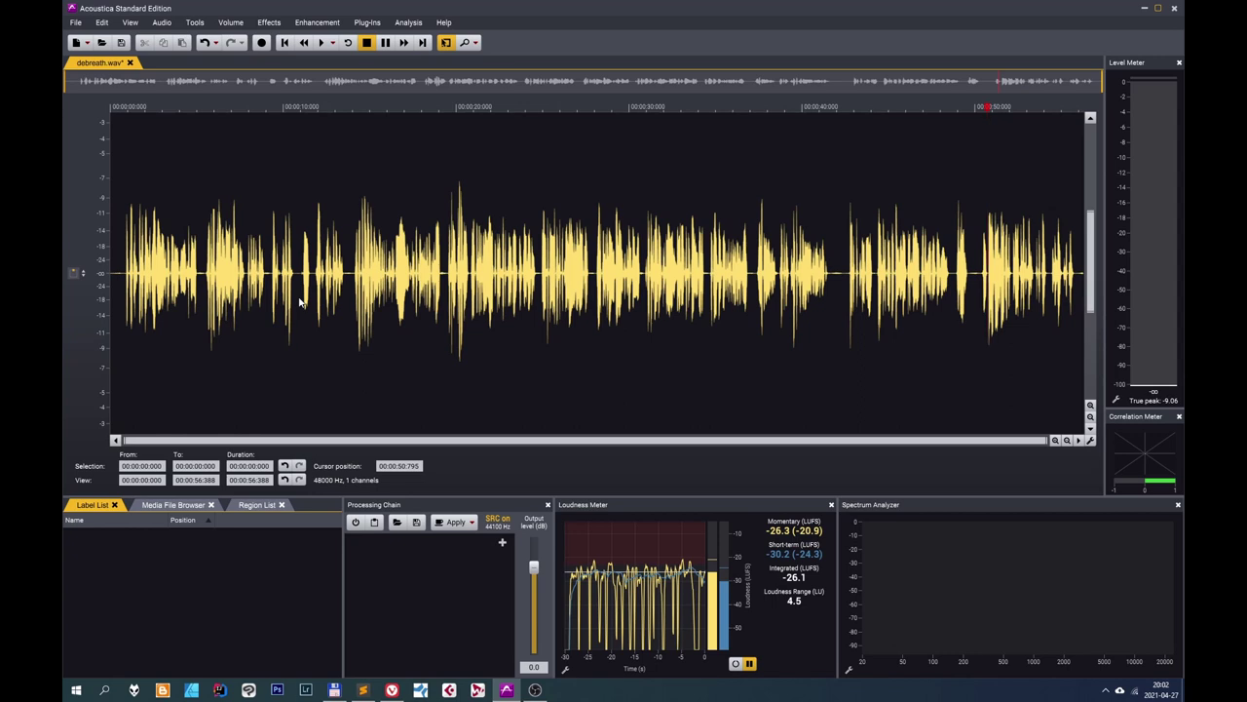
left_click(400, 291)
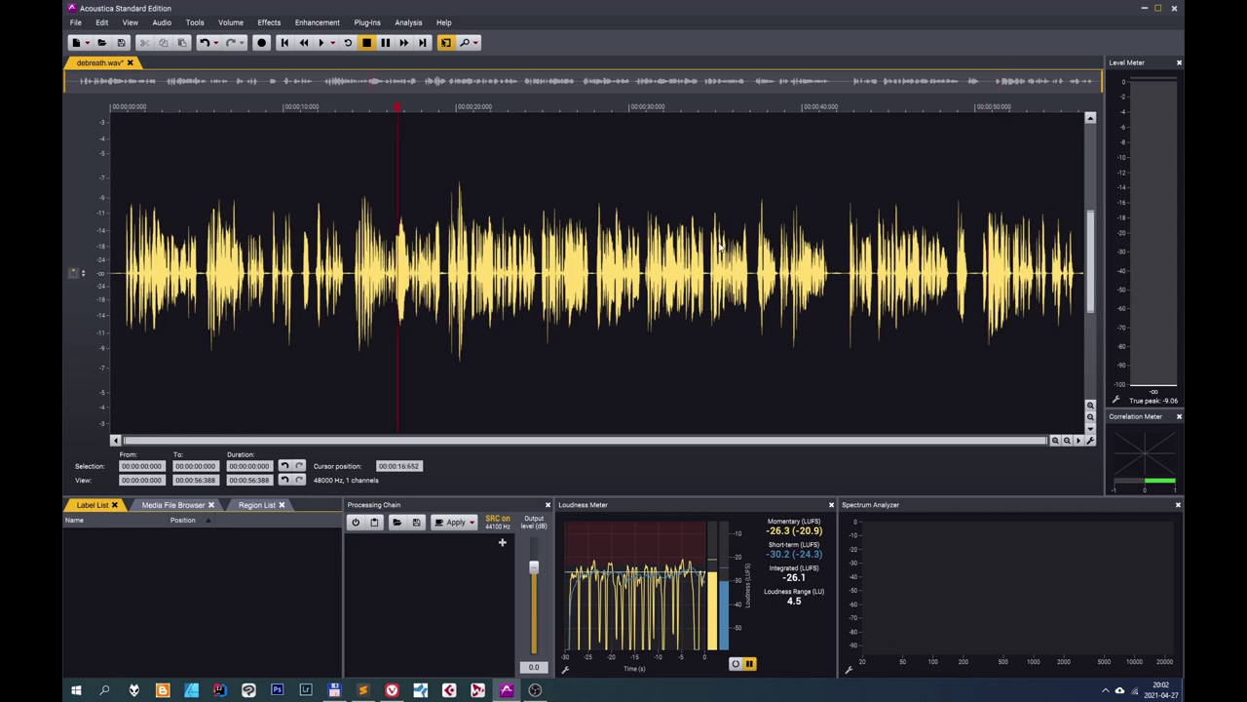